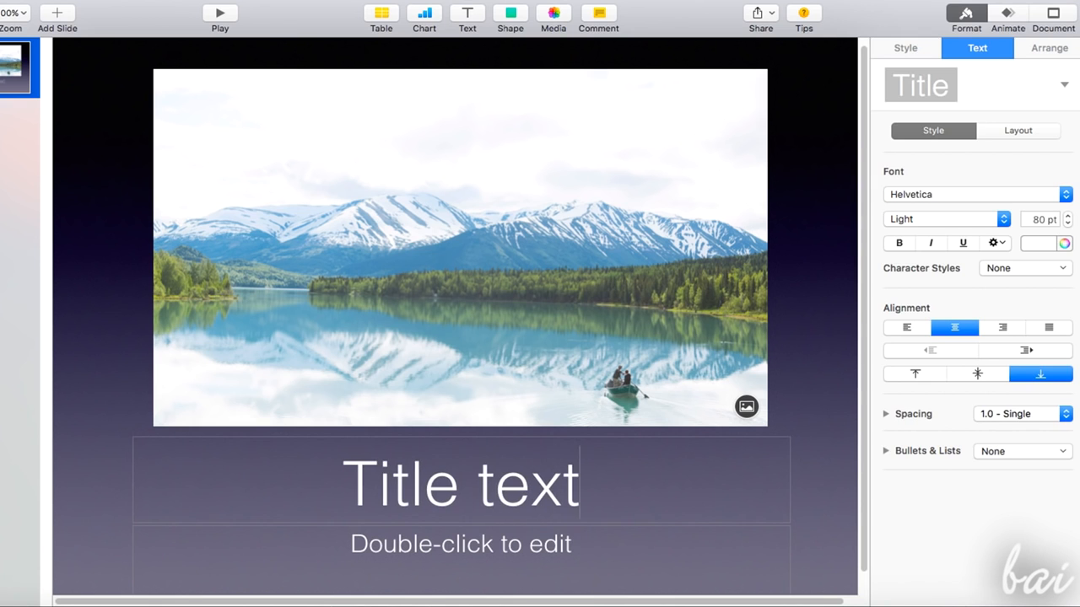
- Replace the body placeholder below the title with "Body text"
left_click(485, 545)
left_click(489, 547)
type("Body text")
- Open the placeholder photo's media library and its search, and replace the photo with the Yosemite image file from the desktop
left_click(543, 306)
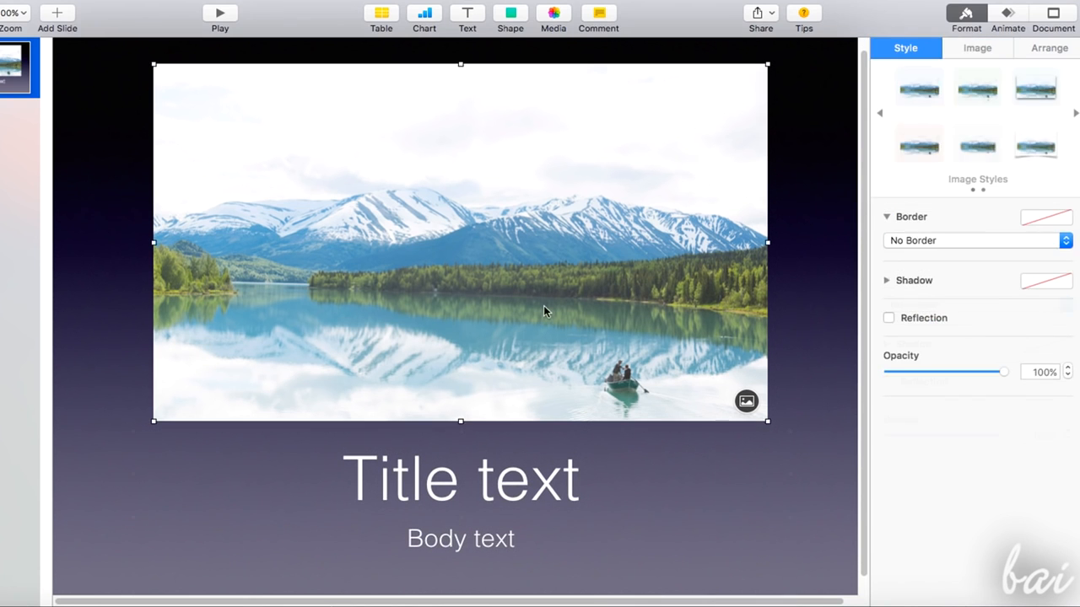
left_click(746, 403)
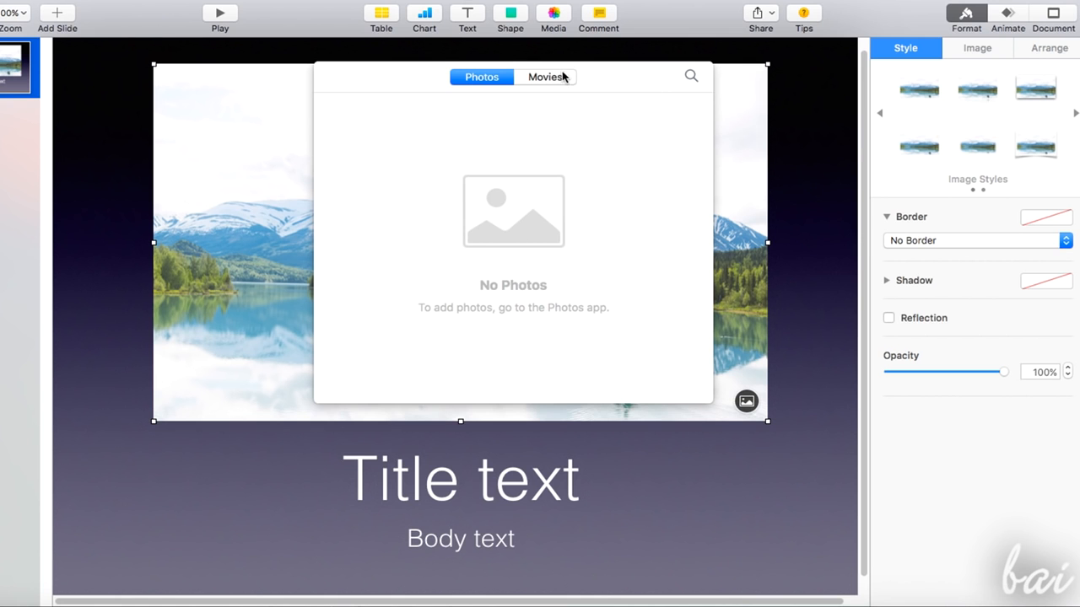
left_click(691, 77)
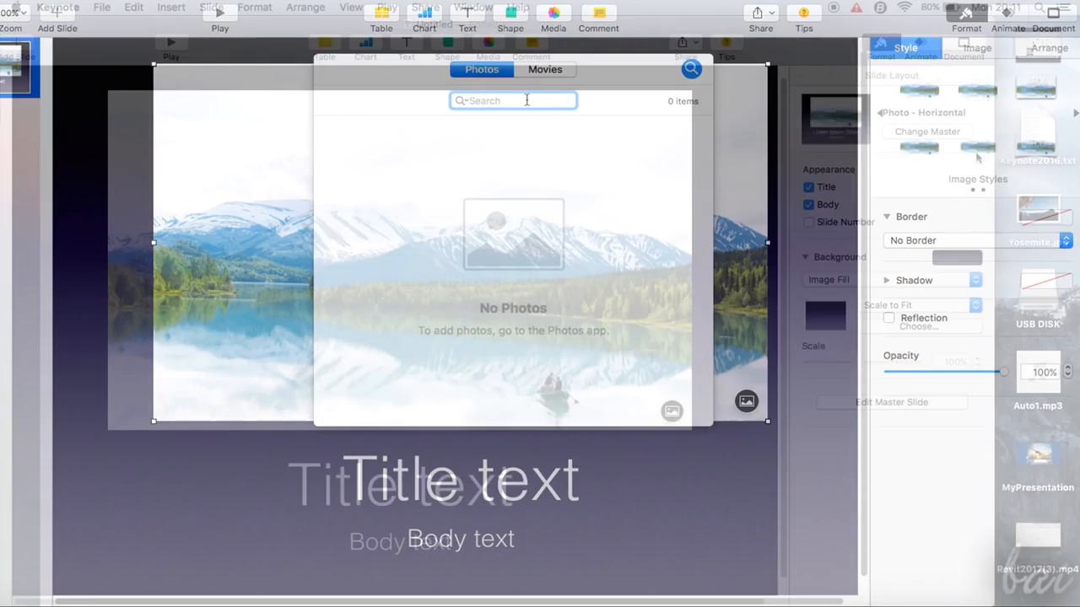
left_click_drag(1037, 211, 456, 245)
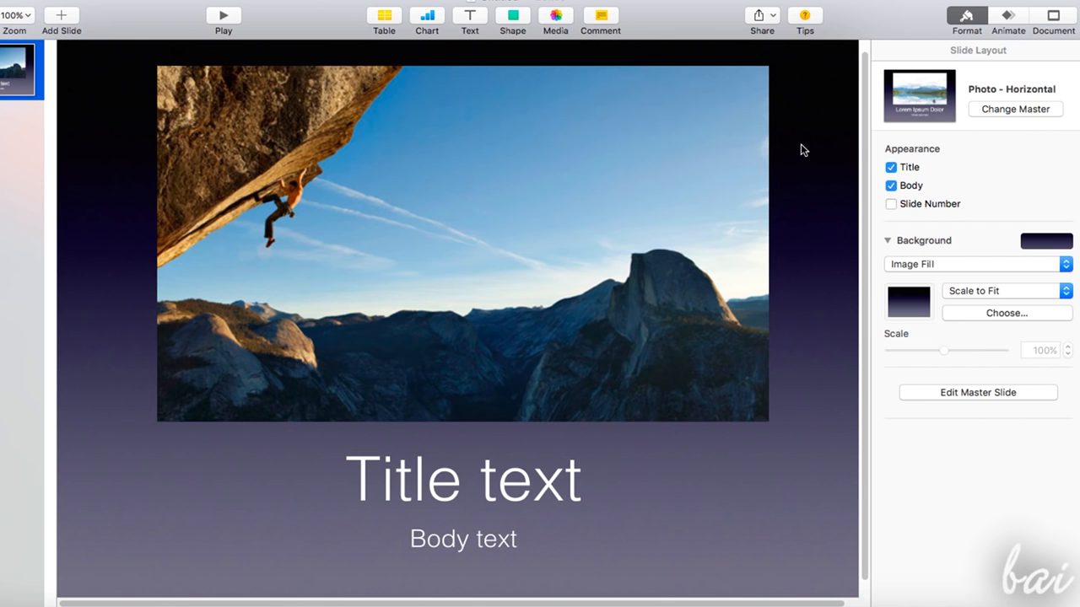
- Try the Title & Subtitle master on the slide and return it to the Photo - Horizontal master
left_click(1017, 111)
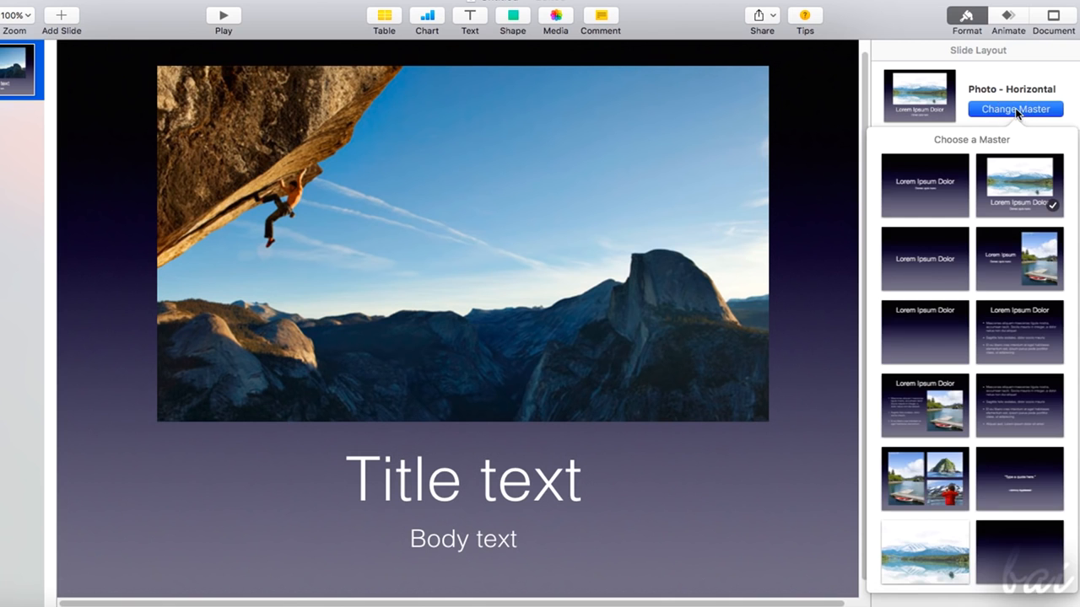
left_click(942, 197)
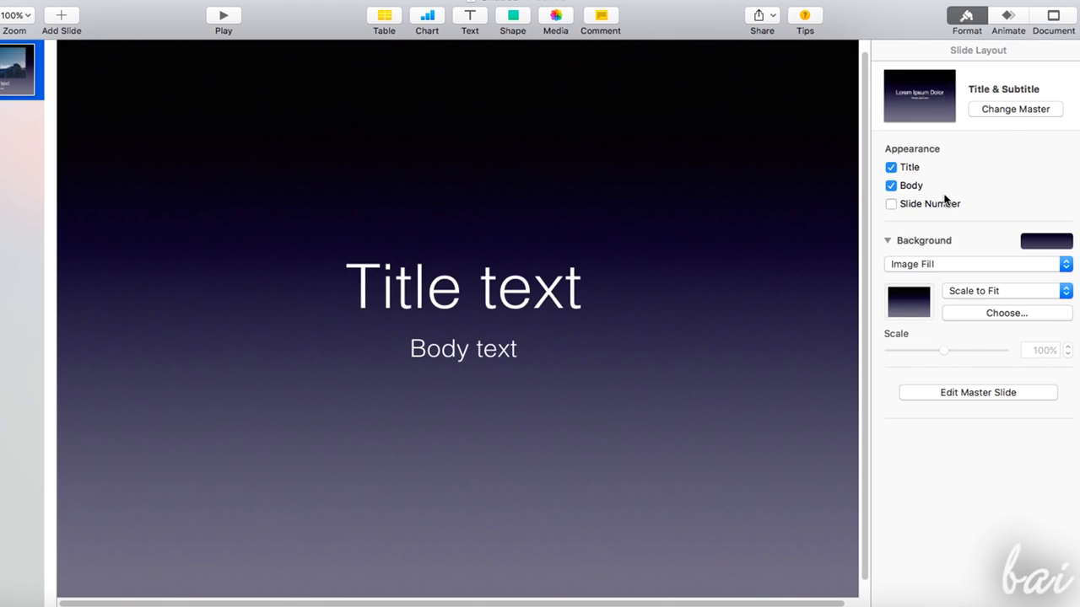
left_click(999, 115)
left_click(1012, 192)
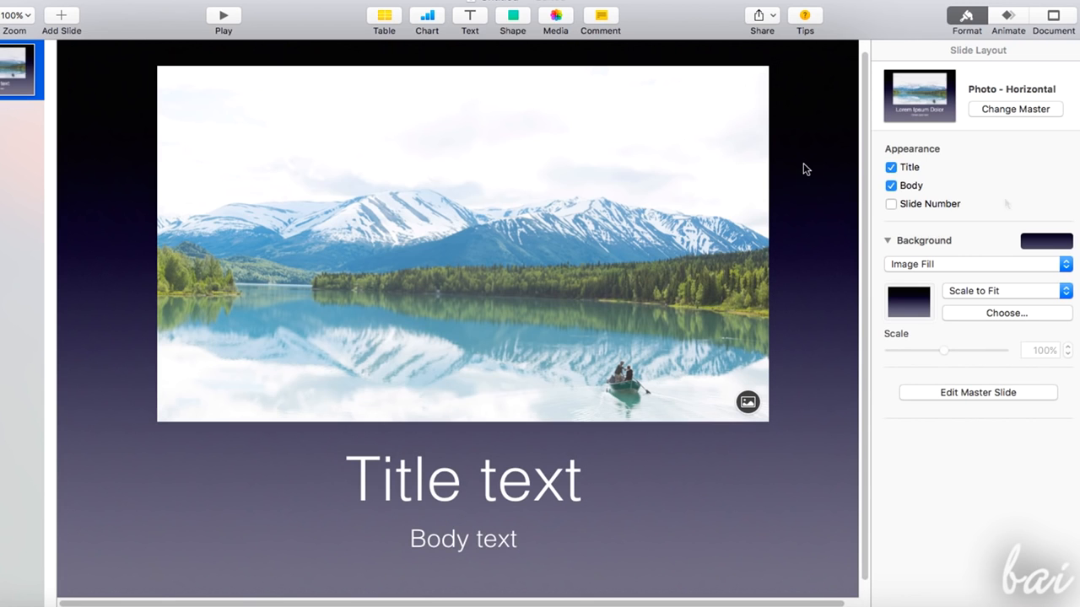
- Hide and restore the slide's title and body in turn, and show the slide number
left_click(890, 167)
left_click(891, 168)
left_click(890, 186)
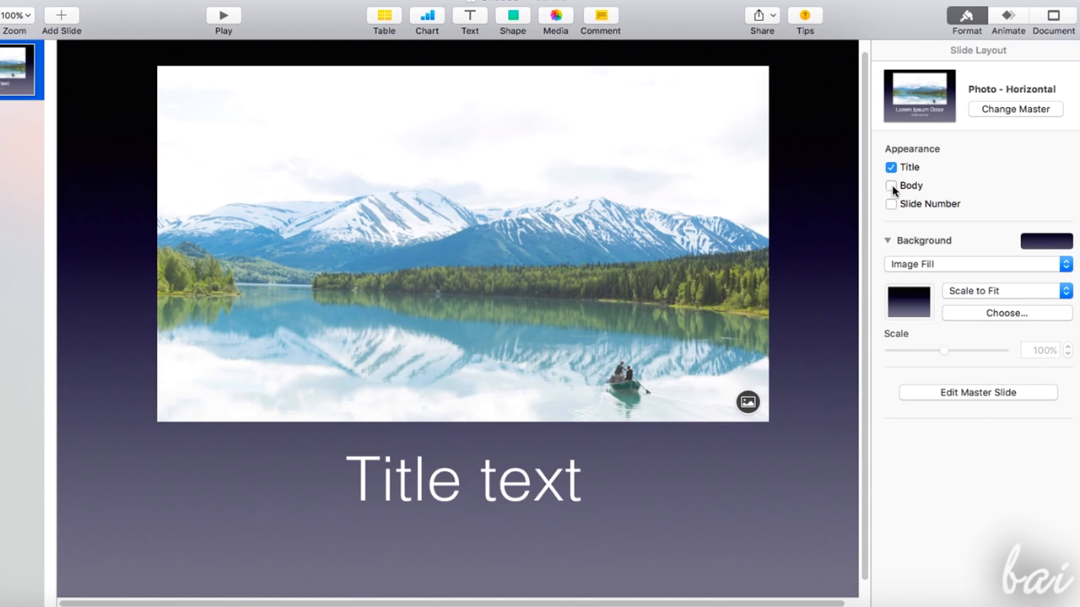
left_click(891, 185)
left_click(890, 204)
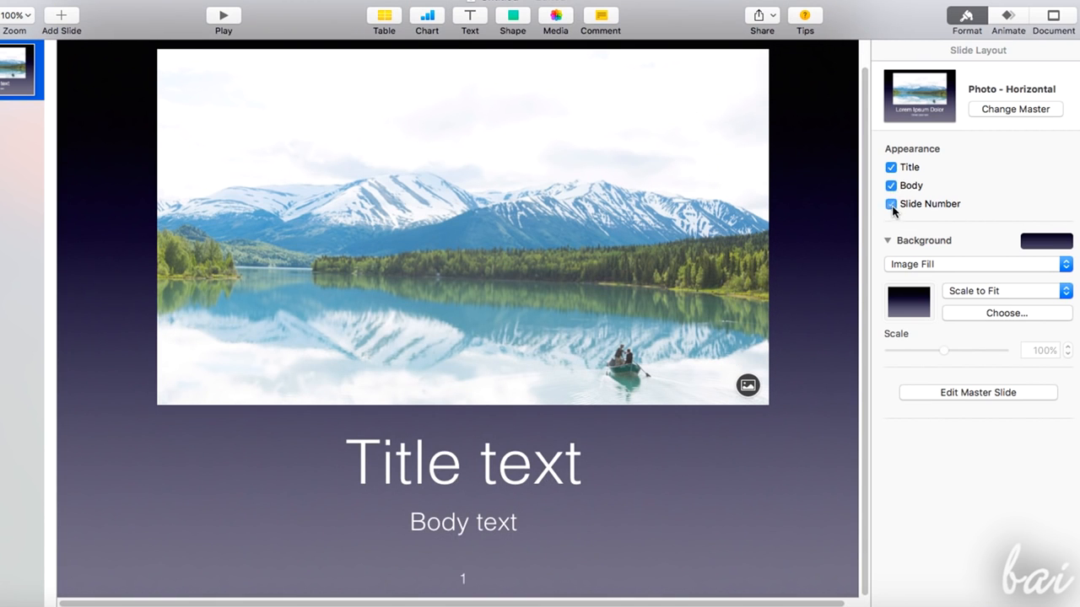
scroll(782, 305, "up", 3)
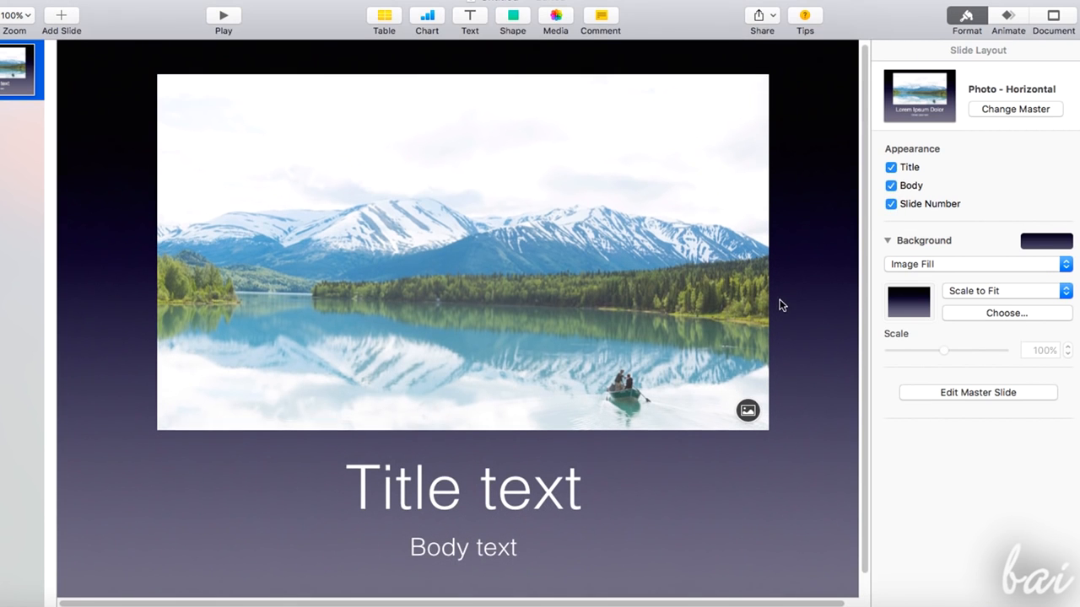
- Try a cyan and a dark green color fill for the slide background
left_click(1034, 243)
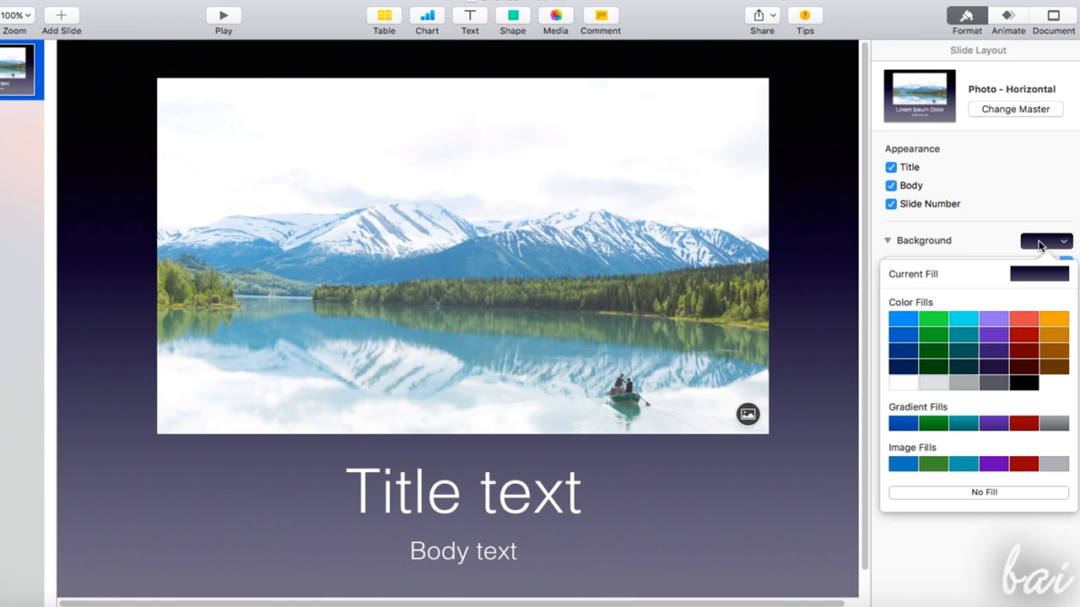
left_click(979, 321)
left_click(1037, 241)
left_click(933, 350)
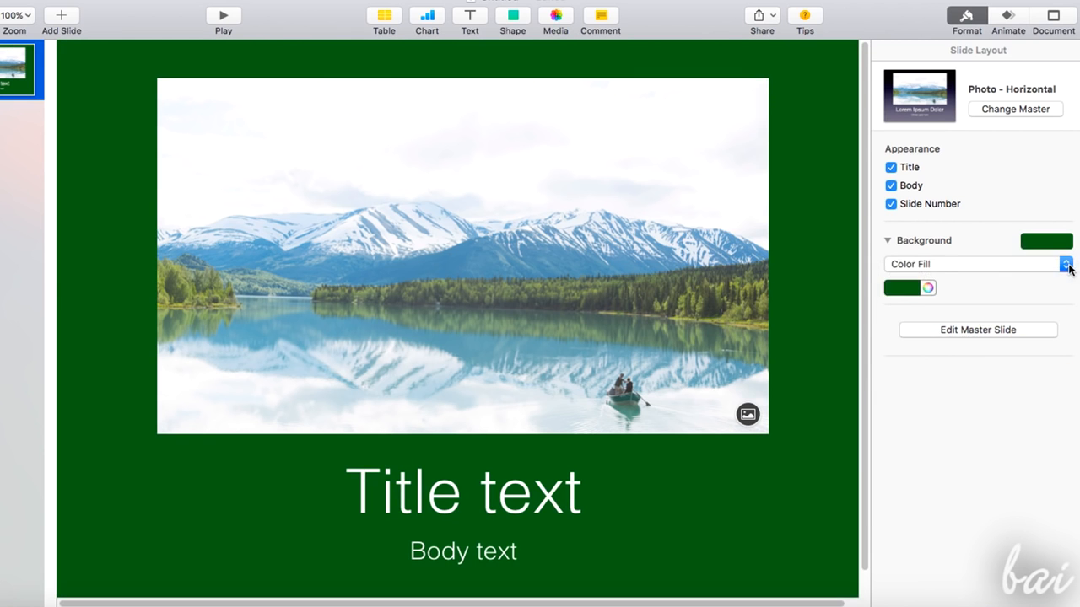
- Set the slide background to Gradient Fill, running from a bright blue to a dark navy blue
left_click(1066, 264)
left_click(970, 275)
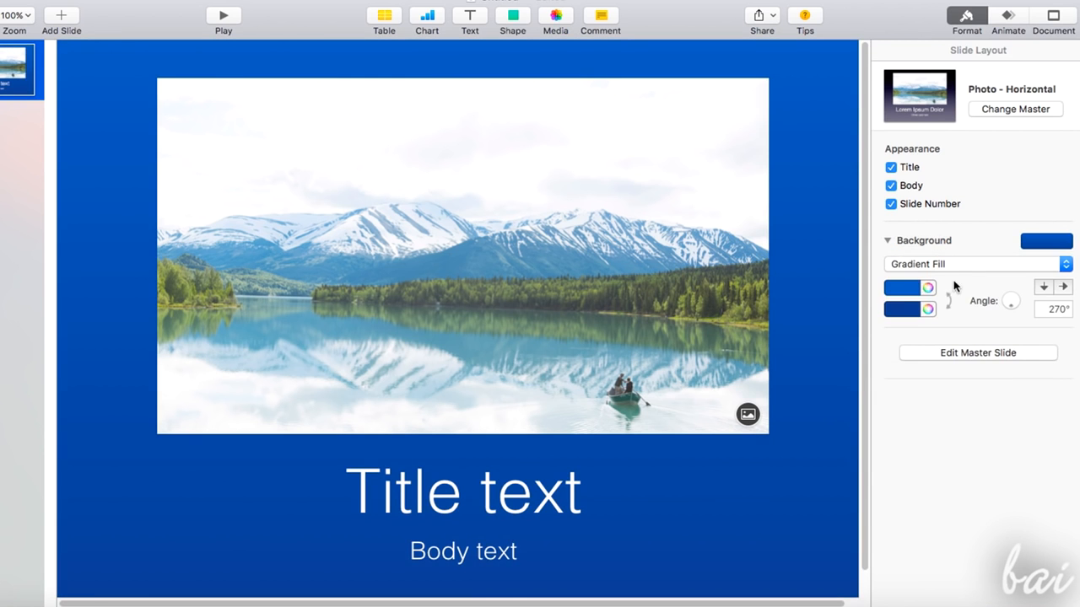
left_click(927, 288)
left_click_drag(256, 367, 203, 370)
left_click(930, 310)
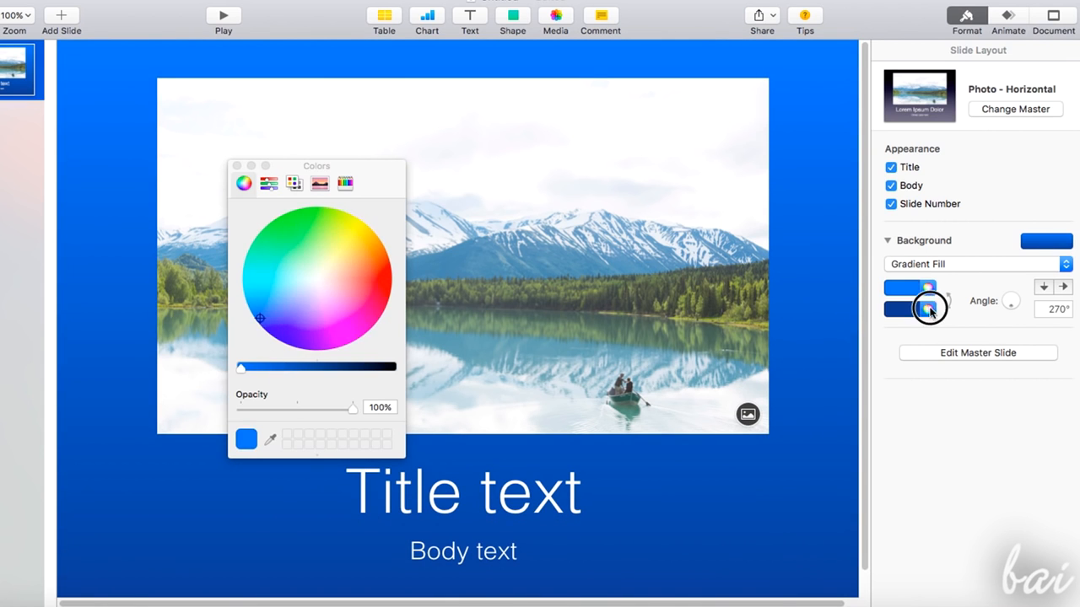
left_click(931, 312)
left_click_drag(316, 374, 365, 373)
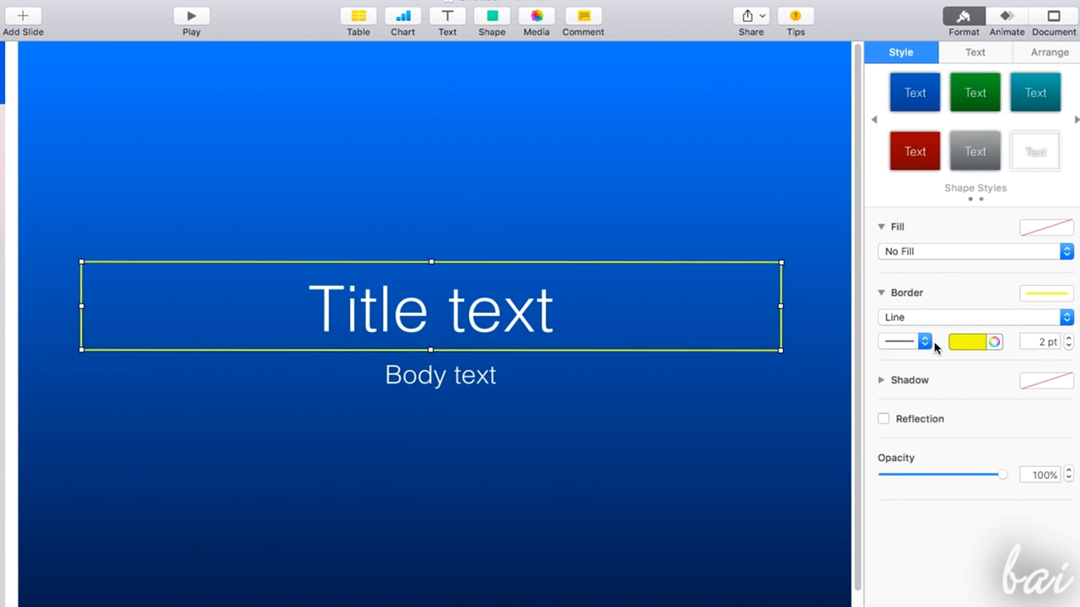
- Give the title box's yellow line border a rough chalk-like stroke with a thickness of 9 pt
left_click(923, 341)
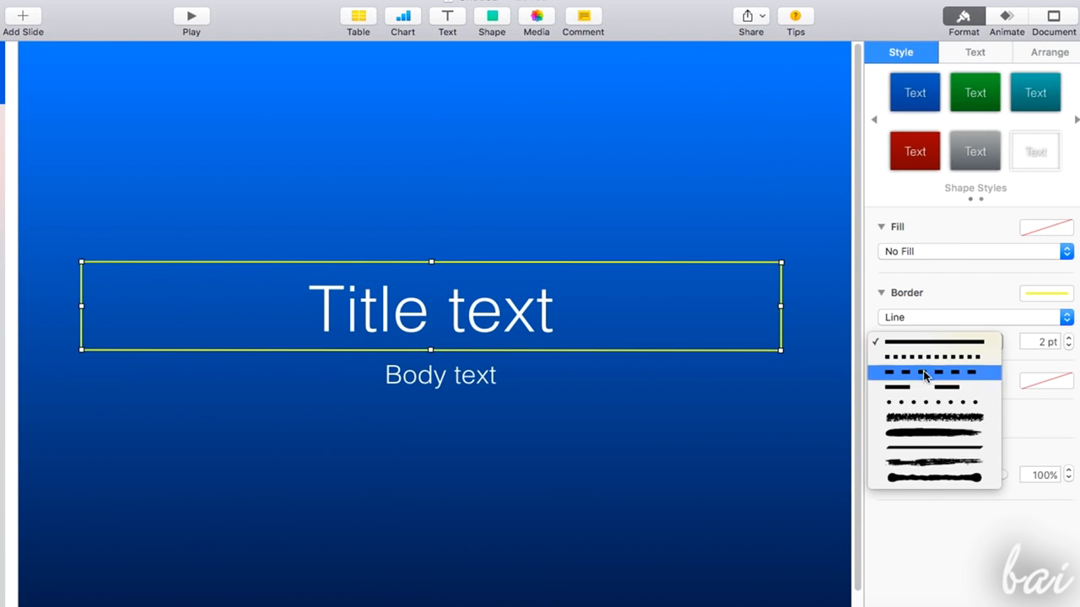
left_click(926, 419)
left_click(1068, 339)
left_click(1069, 339)
left_click(1069, 339)
left_click(1069, 339)
left_click(1069, 340)
left_click(1069, 339)
left_click(1069, 340)
left_click(1068, 345)
left_click(1068, 346)
left_click(1068, 346)
left_click(1068, 346)
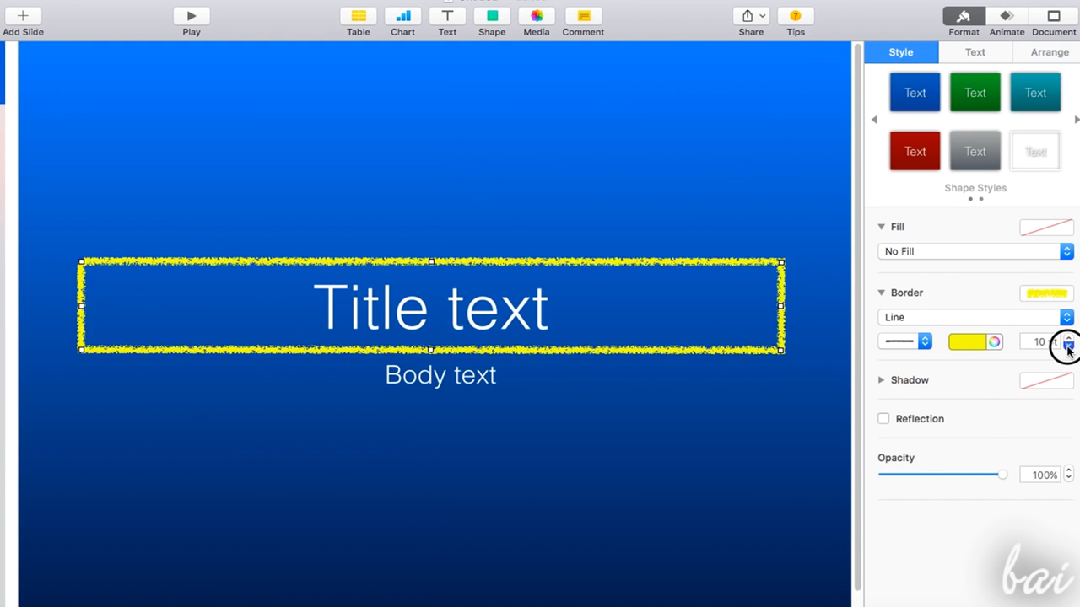
left_click(1068, 346)
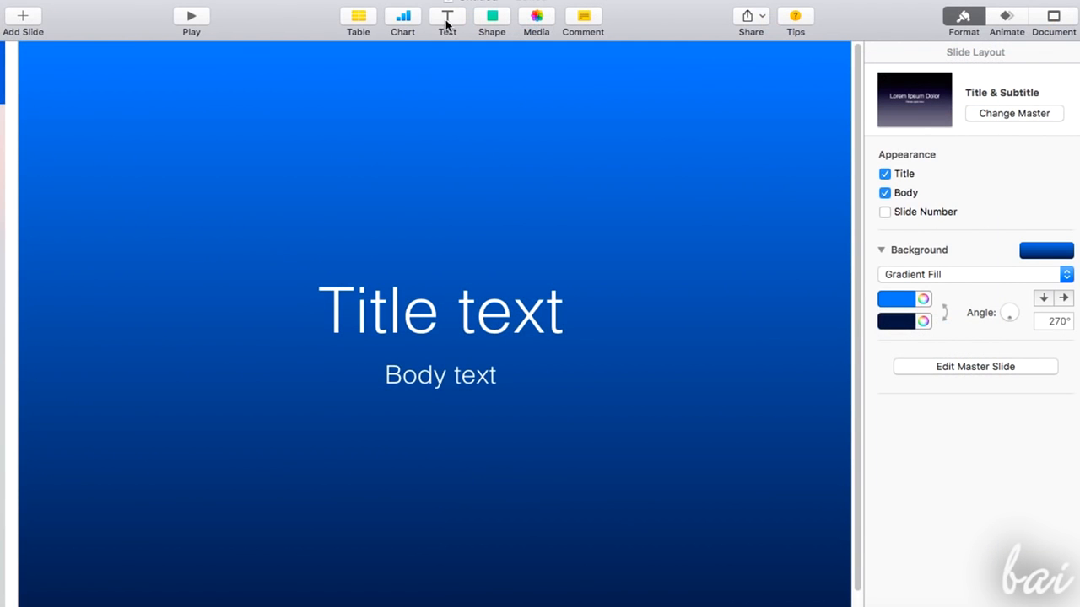
- Move the title box around the slide and resize it from its upper-left corner to fit closely around the title
left_click(443, 331)
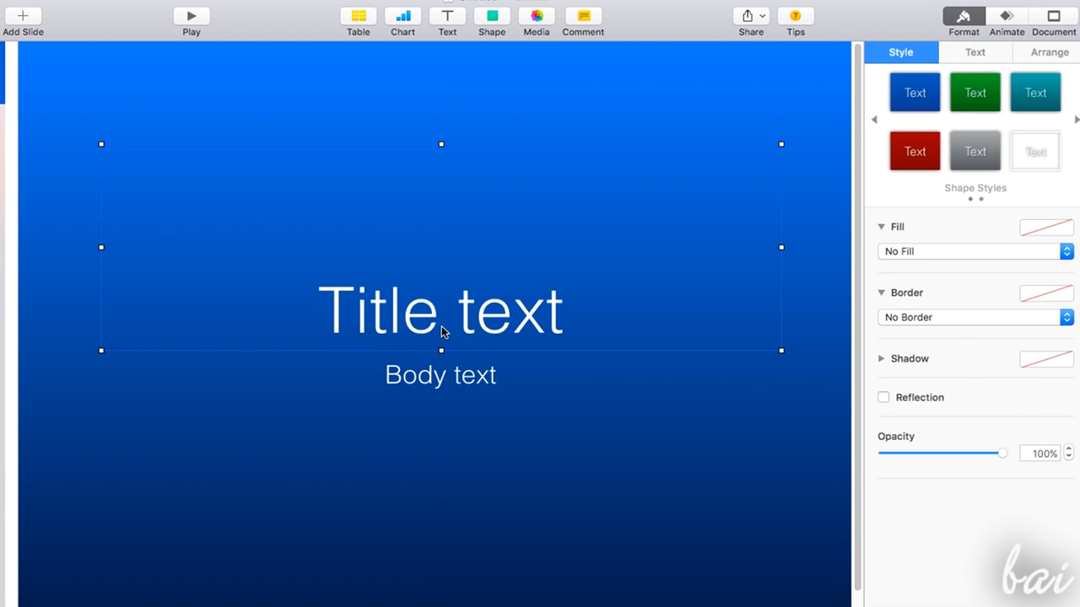
left_click_drag(410, 316, 405, 268)
left_click_drag(100, 145, 81, 261)
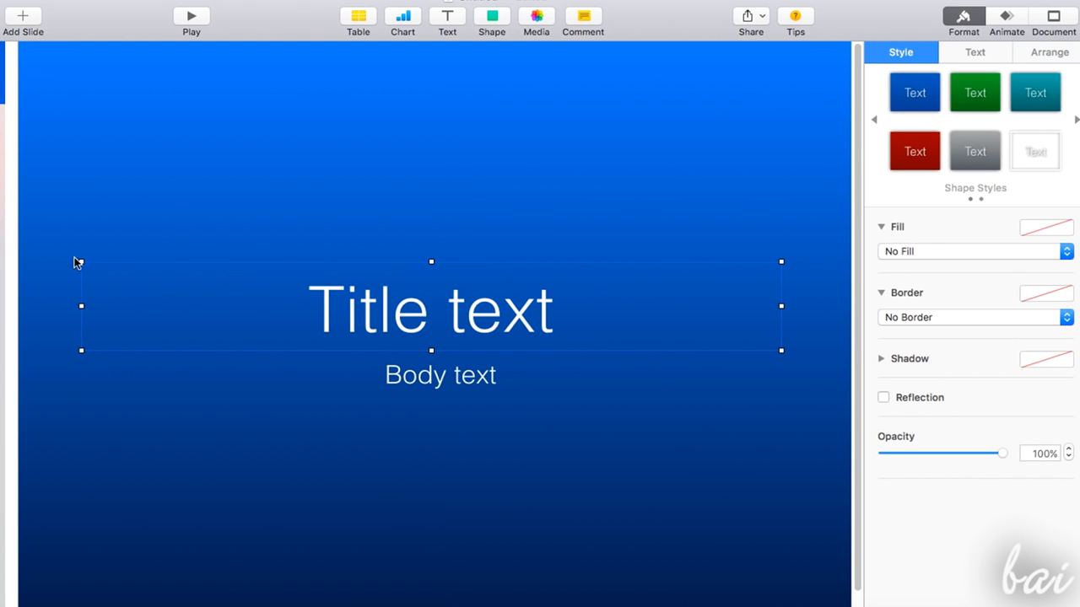
mouse_move(81, 261)
left_mouse_down()
mouse_move(70, 303)
mouse_move(104, 398)
mouse_move(90, 341)
mouse_move(177, 210)
mouse_move(246, 174)
mouse_move(208, 174)
mouse_move(103, 255)
mouse_move(101, 277)
mouse_move(95, 265)
left_mouse_up()
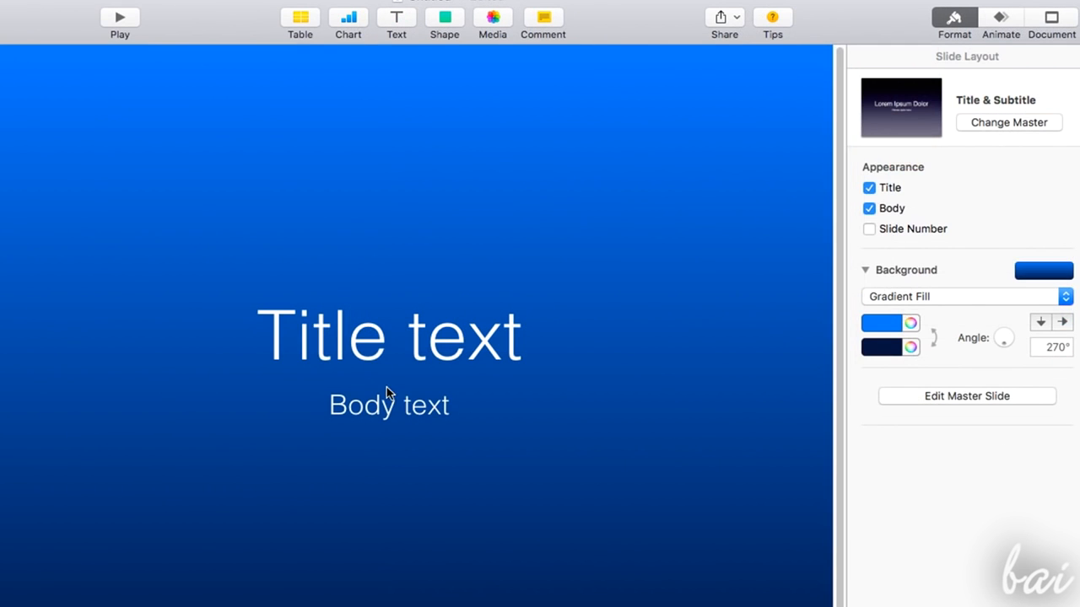
left_click(390, 346)
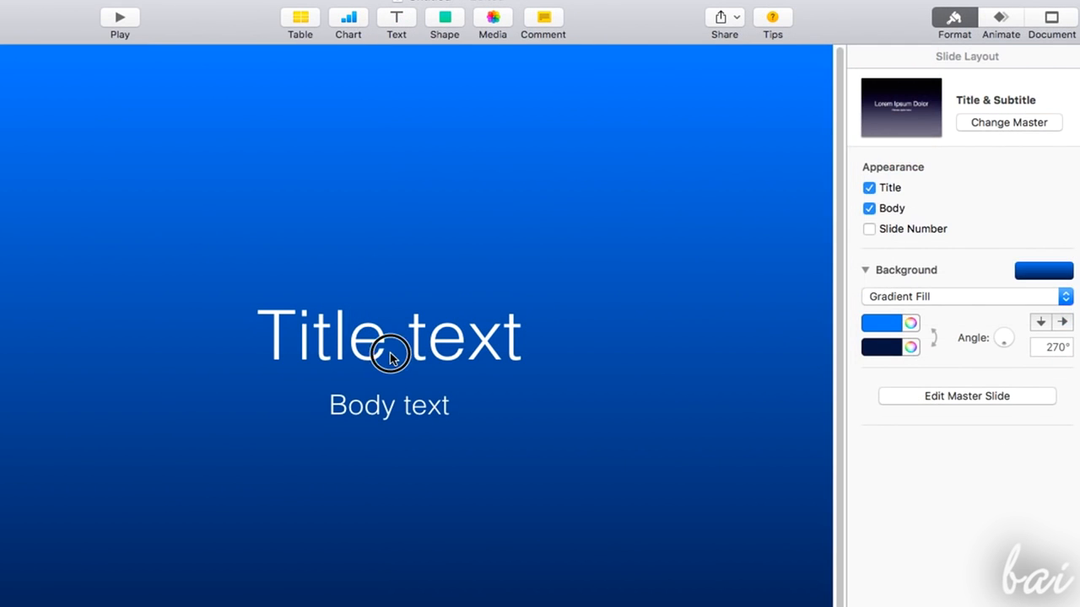
left_click_drag(356, 337, 341, 211)
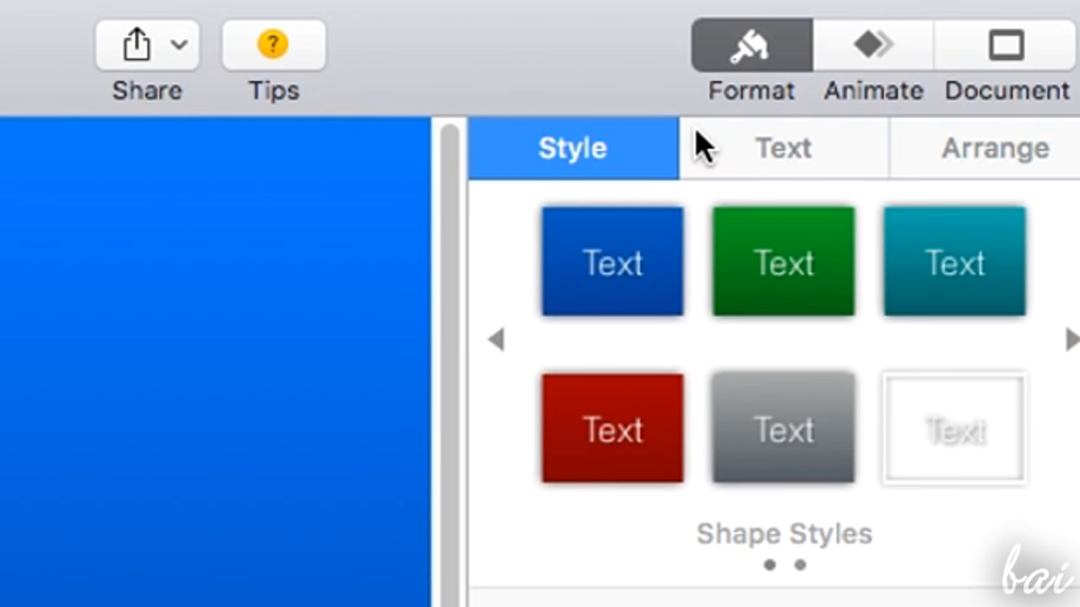
- Try the grey, red, blue and white preset shape styles on the title box
left_click(955, 62)
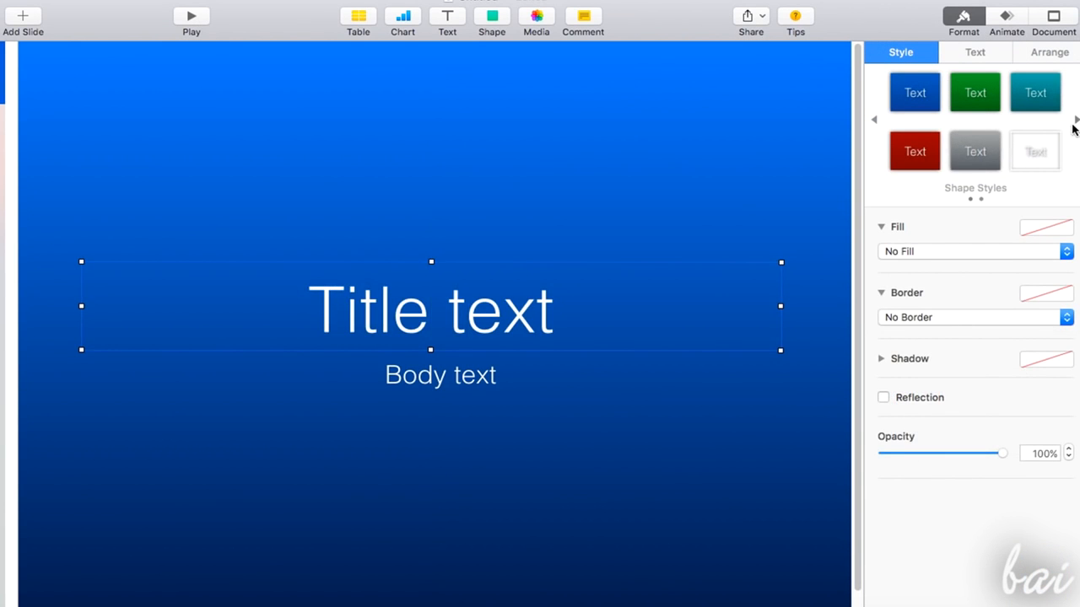
left_click(972, 151)
left_click(925, 152)
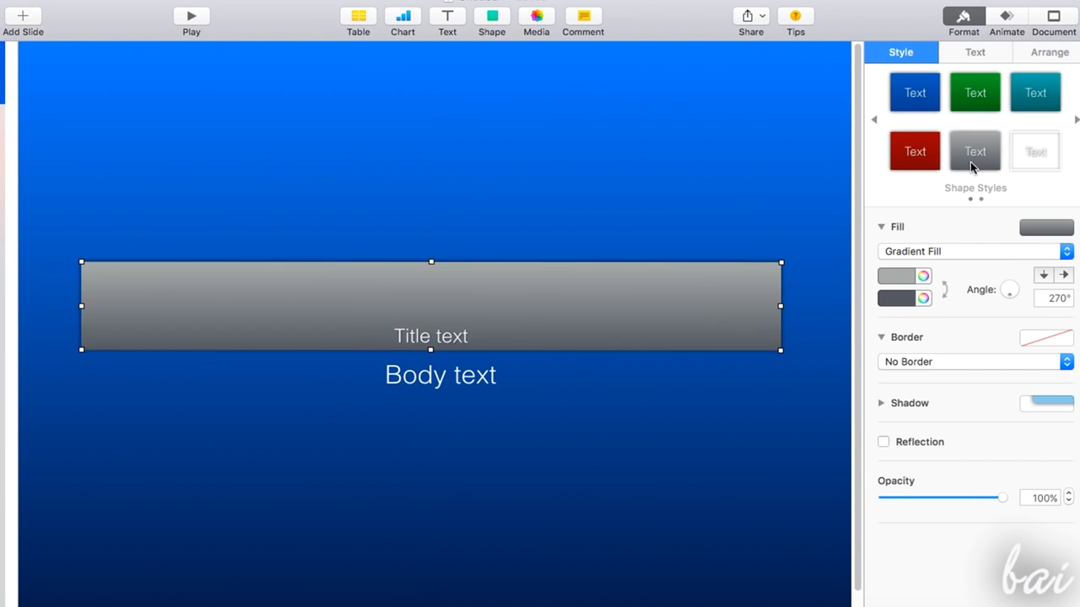
left_click(925, 100)
left_click(1037, 160)
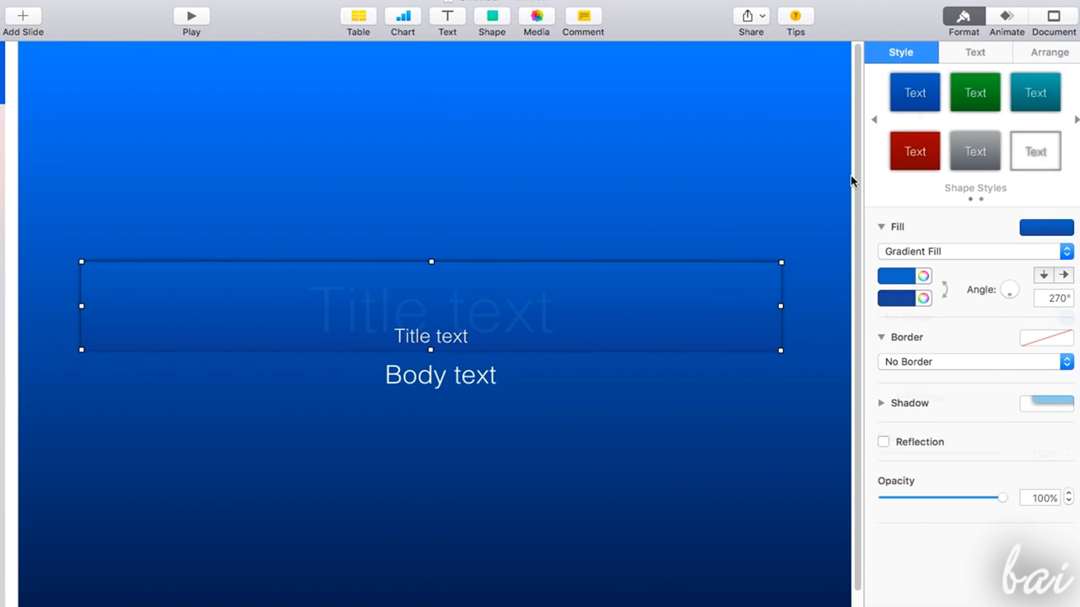
- Try a Color Fill and a Line border on the title box, undoing each one
left_click(1061, 252)
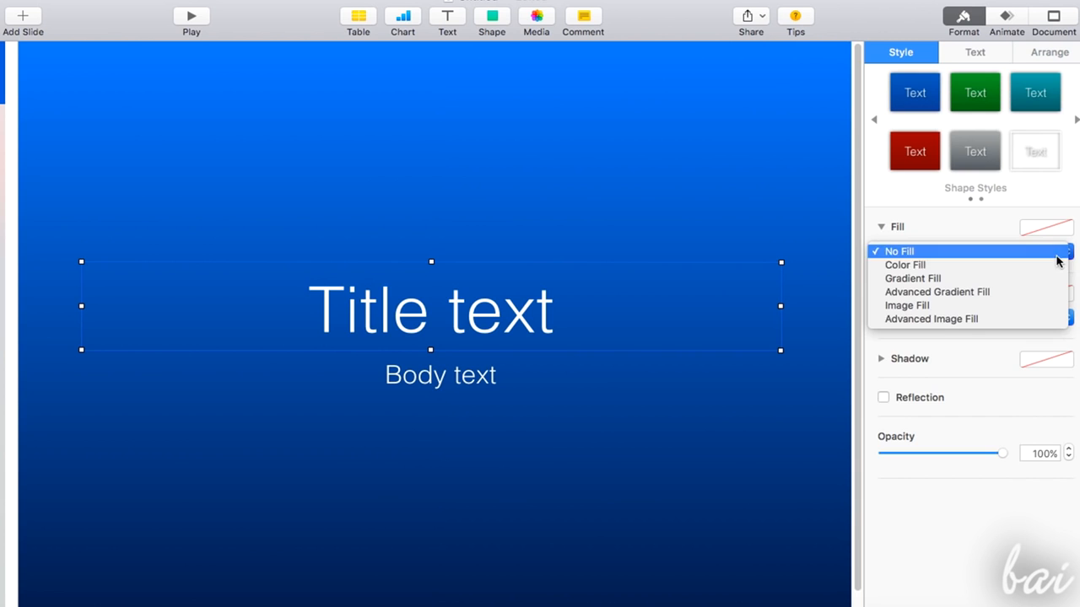
left_click(1010, 267)
key("super+z")
left_click(1063, 316)
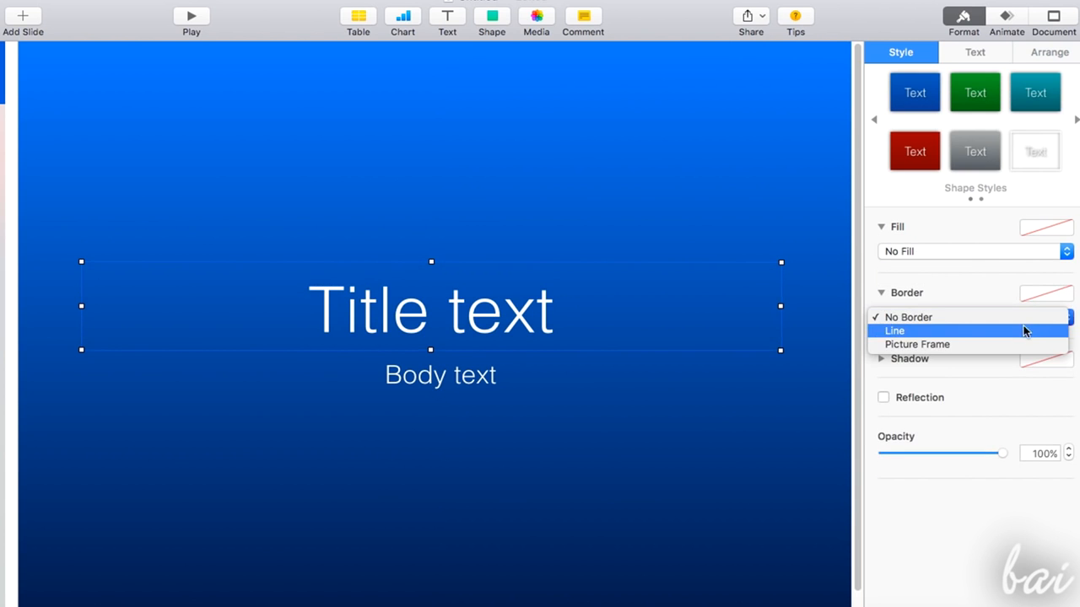
left_click(1019, 334)
key("super+z")
- Add a shadow to the title text and adjust the title's opacity, ending at 100%
left_click(882, 359)
left_click(936, 380)
left_click(974, 398)
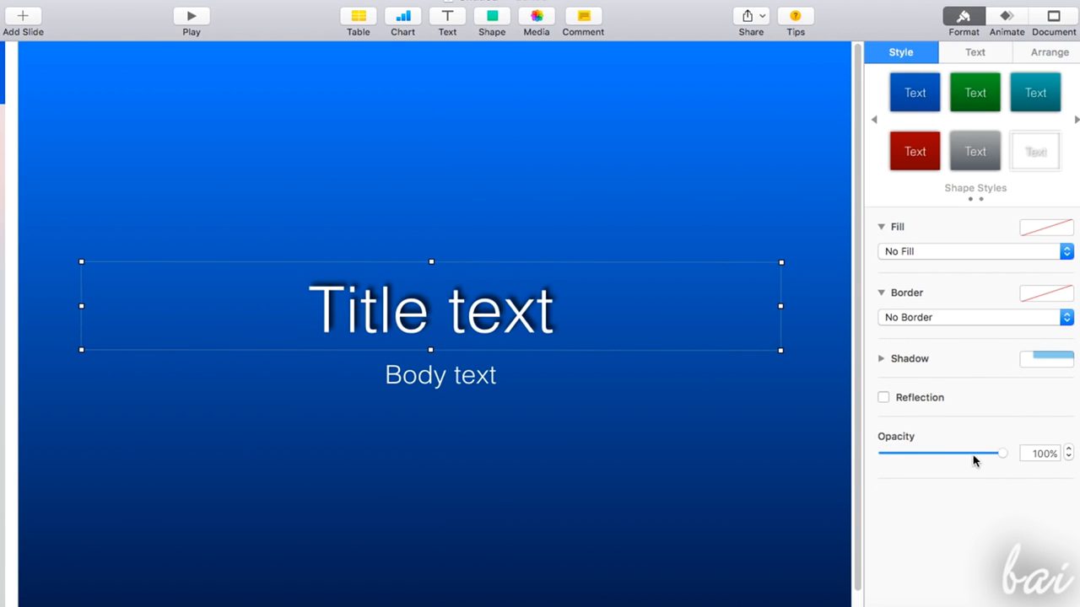
mouse_move(995, 456)
left_mouse_down()
mouse_move(877, 453)
mouse_move(987, 471)
mouse_move(998, 460)
left_mouse_up()
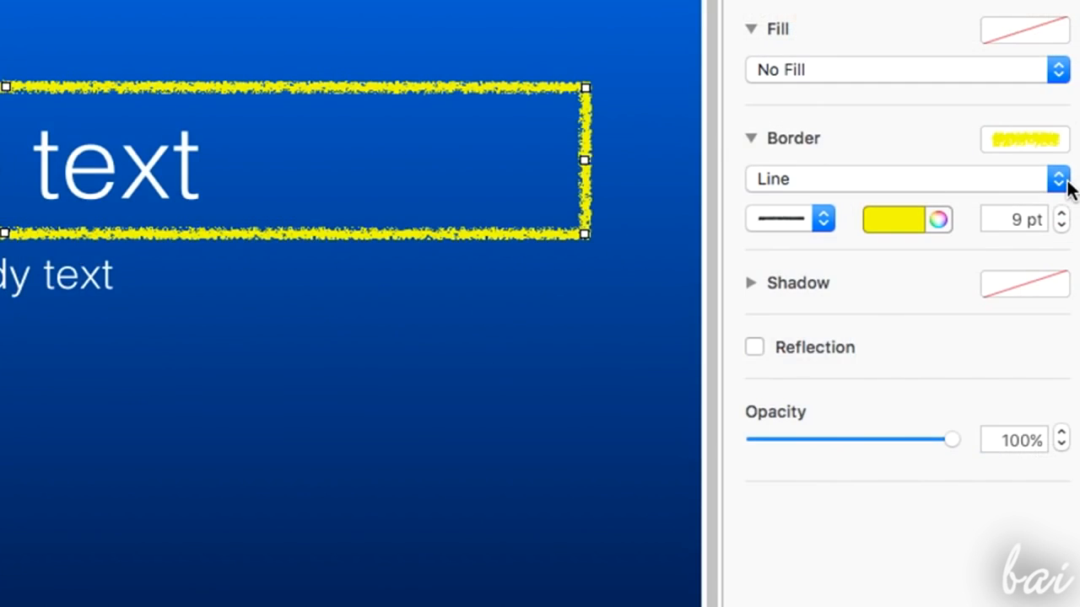
- Remove the yellow line border from the title box by setting it to No Border
left_click(1066, 181)
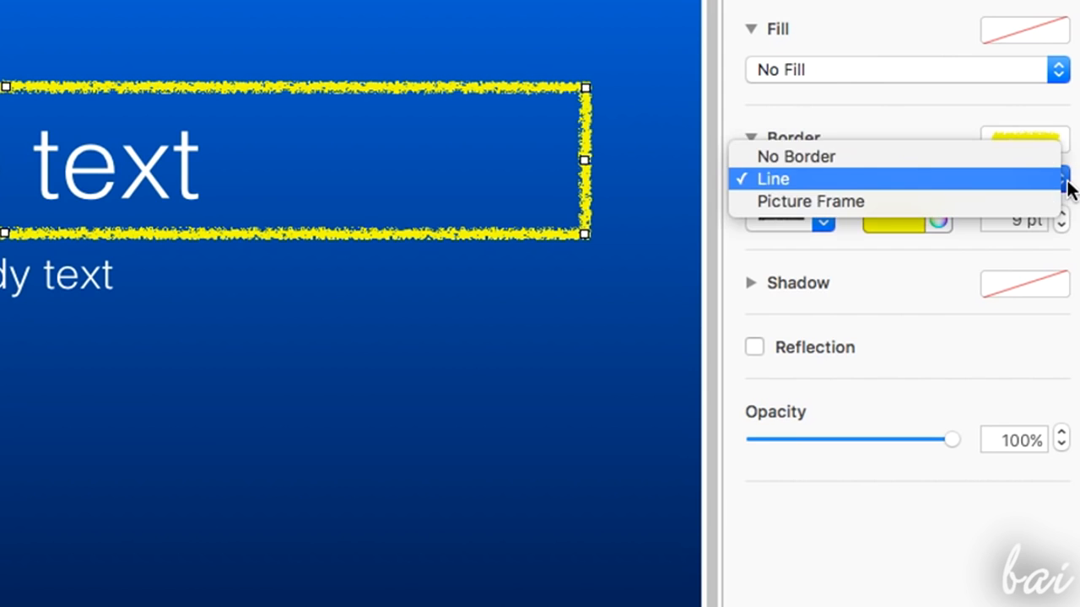
left_click(1024, 154)
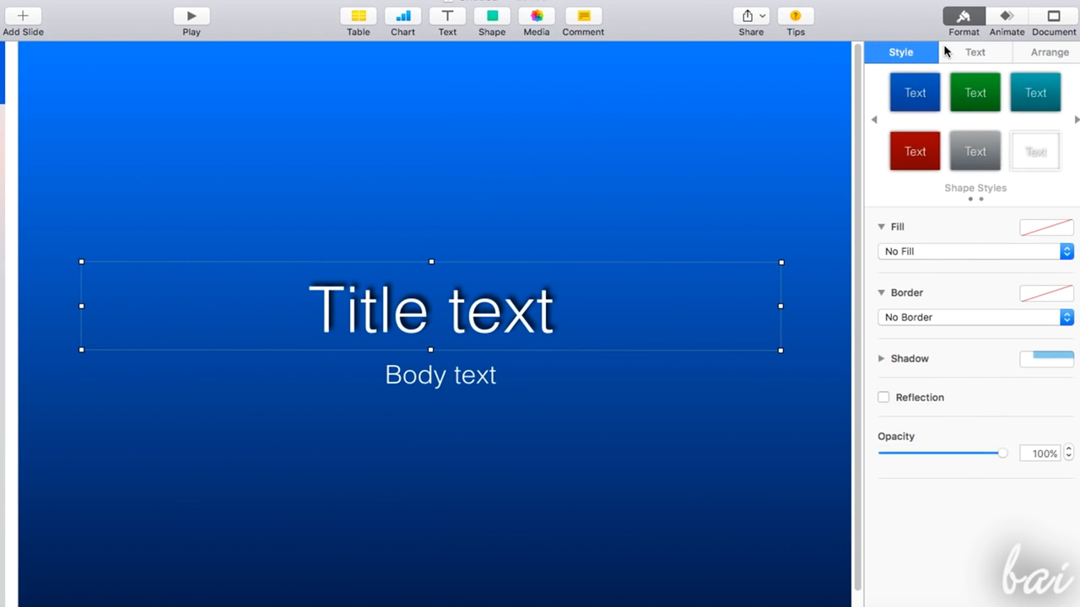
- Change the title text's font to Helvetica Neue Regular
left_click(970, 55)
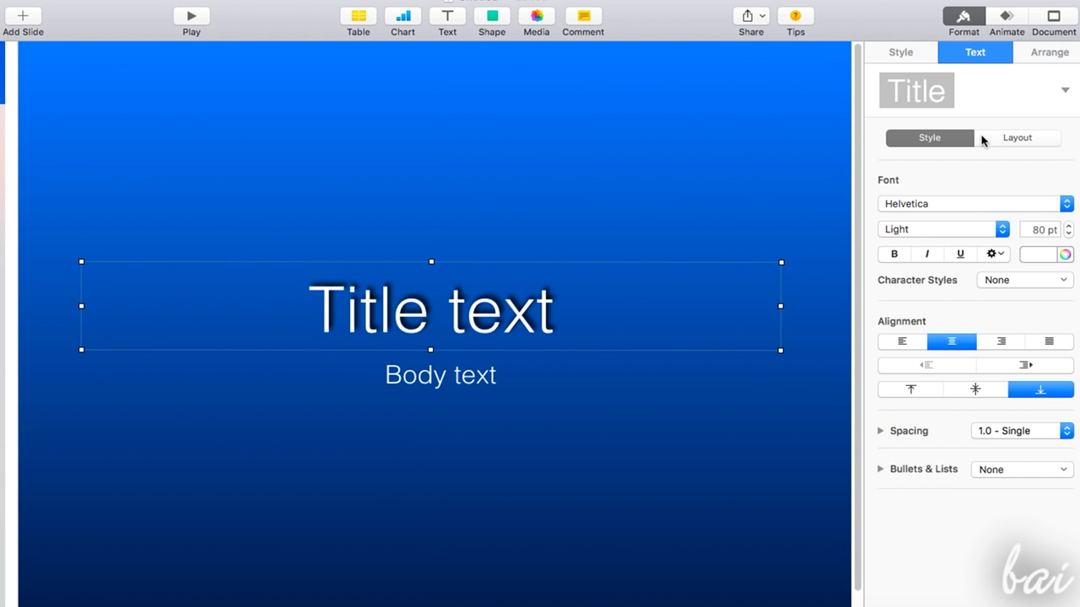
left_click(1066, 204)
left_click(999, 150)
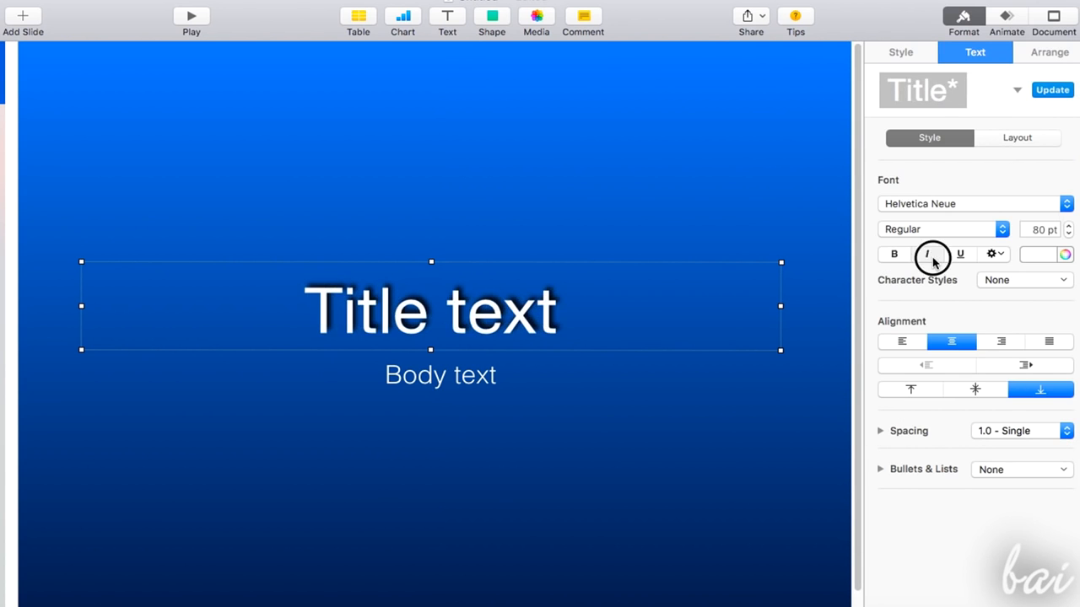
- Try italic and bold formatting on the title text, switching each back off
left_click(927, 254)
left_click(927, 253)
left_click(896, 255)
left_click(896, 255)
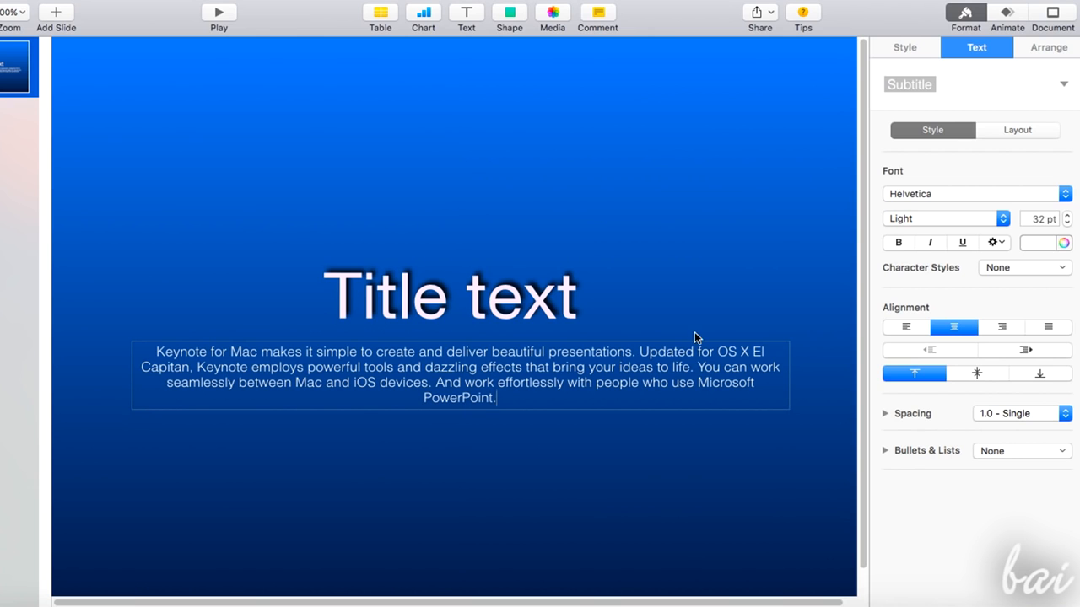
- Try a higher and a lower number of text columns for the body text box
left_click(1016, 135)
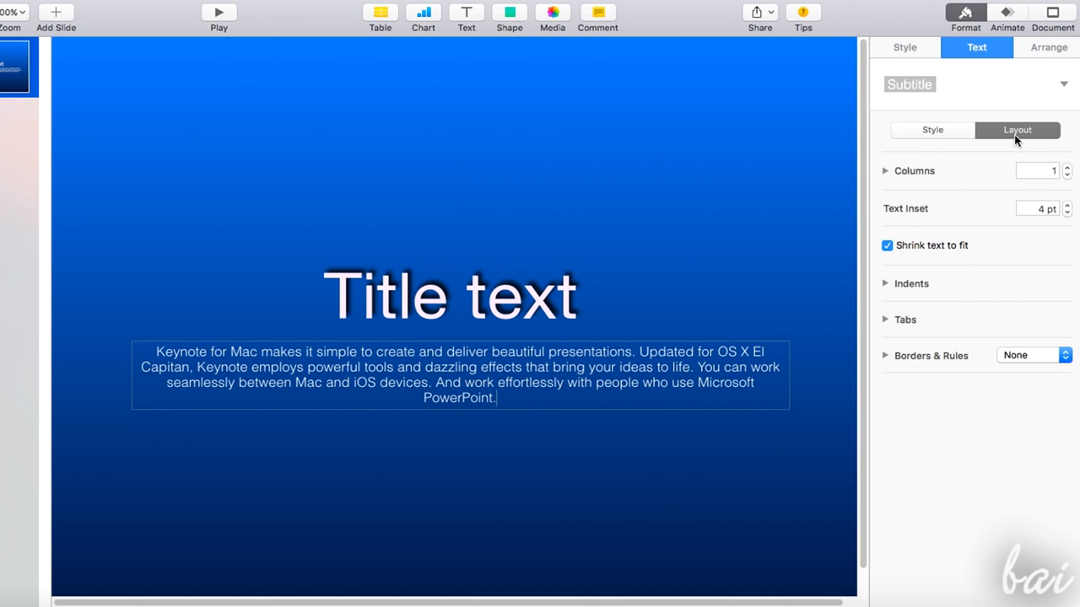
left_click(1067, 167)
left_click(1067, 167)
left_click(1067, 167)
left_click(1067, 167)
left_click(1067, 174)
left_click(1067, 175)
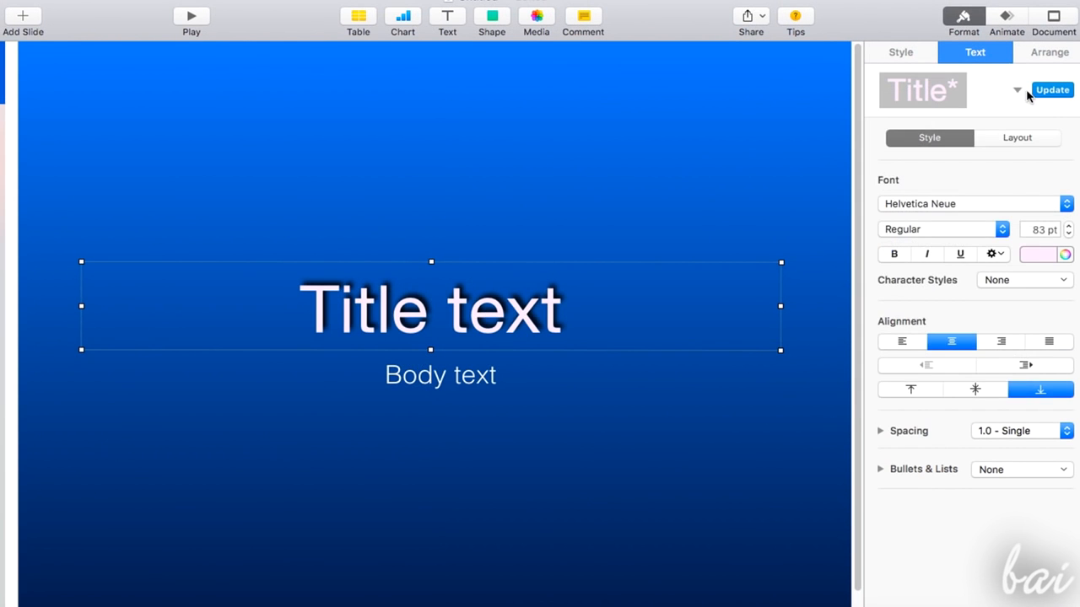
- Try the Subtitle and Quote paragraph styles on the title text
left_click(1018, 91)
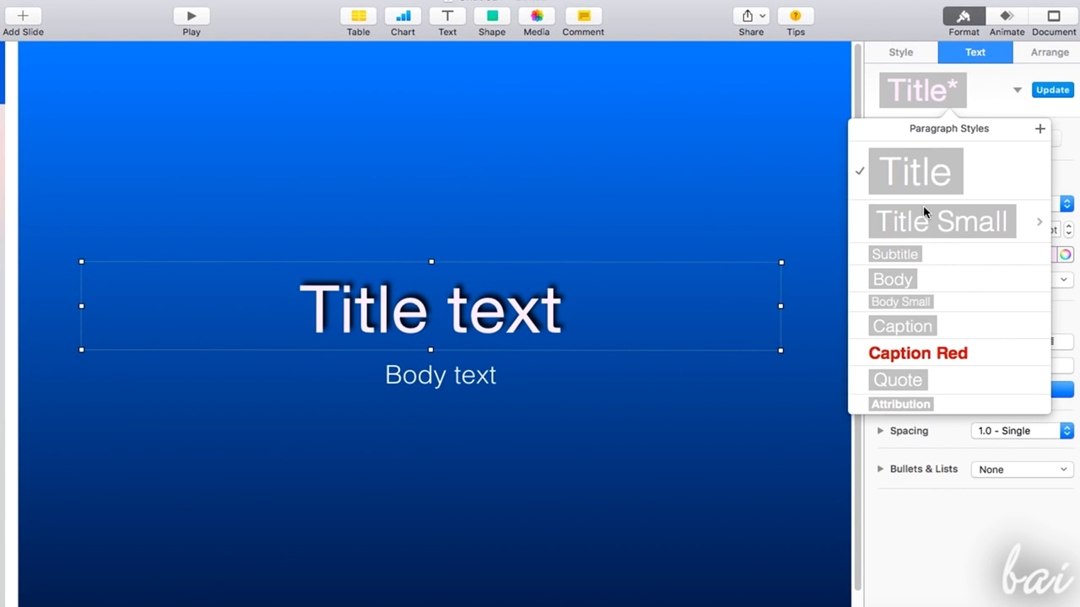
left_click(918, 255)
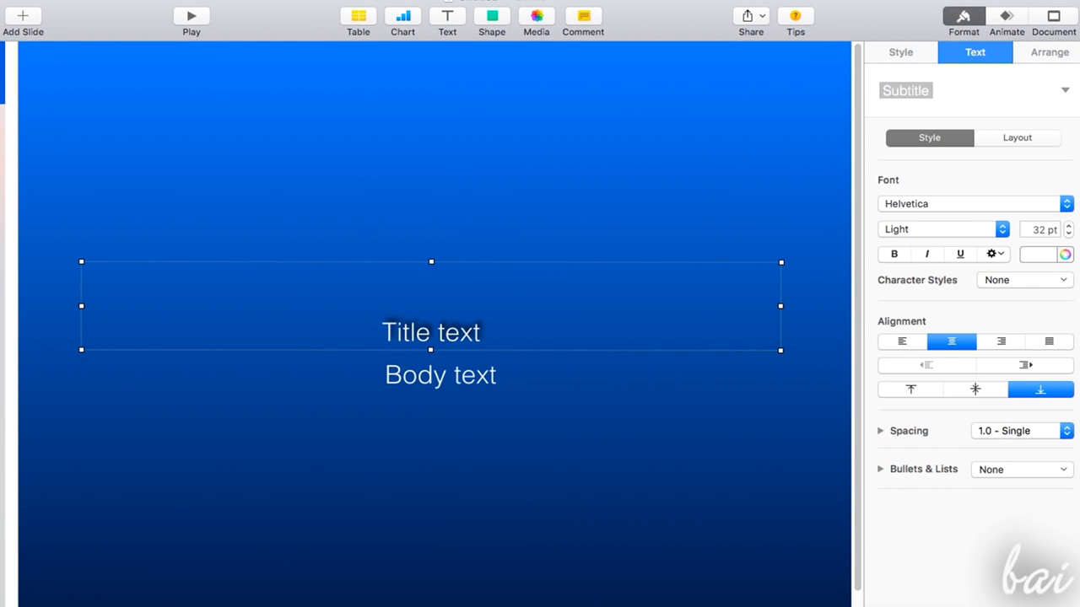
left_click(1065, 91)
left_click(933, 384)
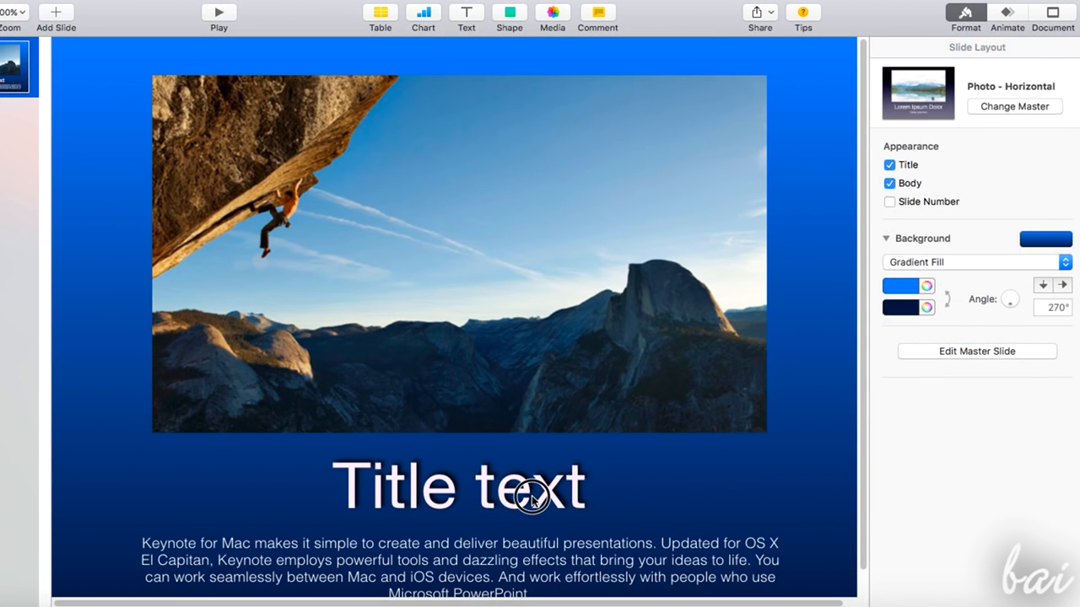
- Move the title box over the photo's lower edge, at about X 355 pt and Y 446 pt, and bring it to the front
left_click_drag(532, 498, 767, 354)
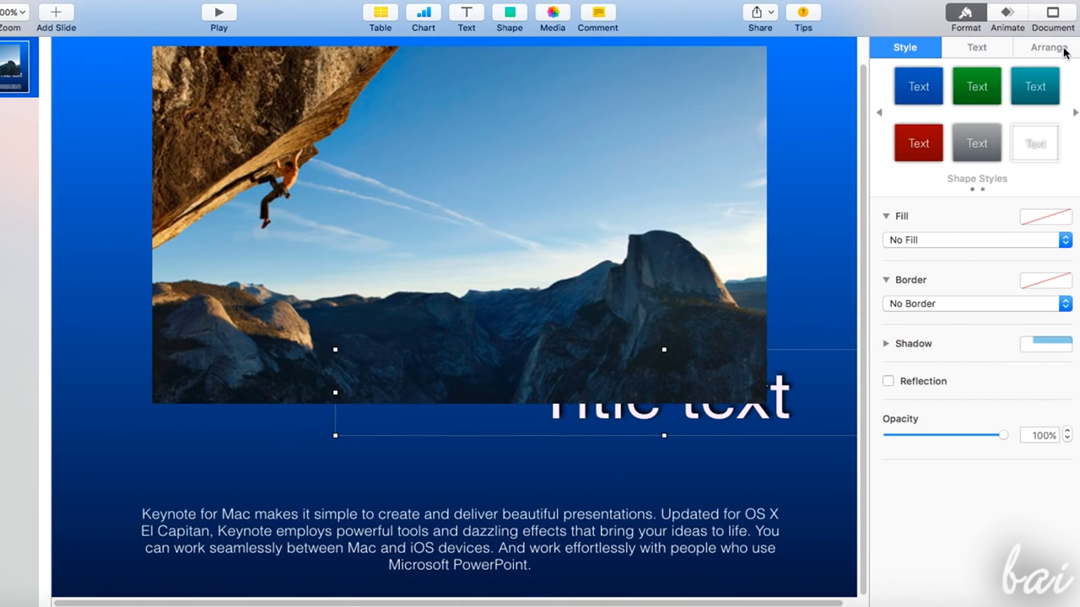
left_click(1050, 47)
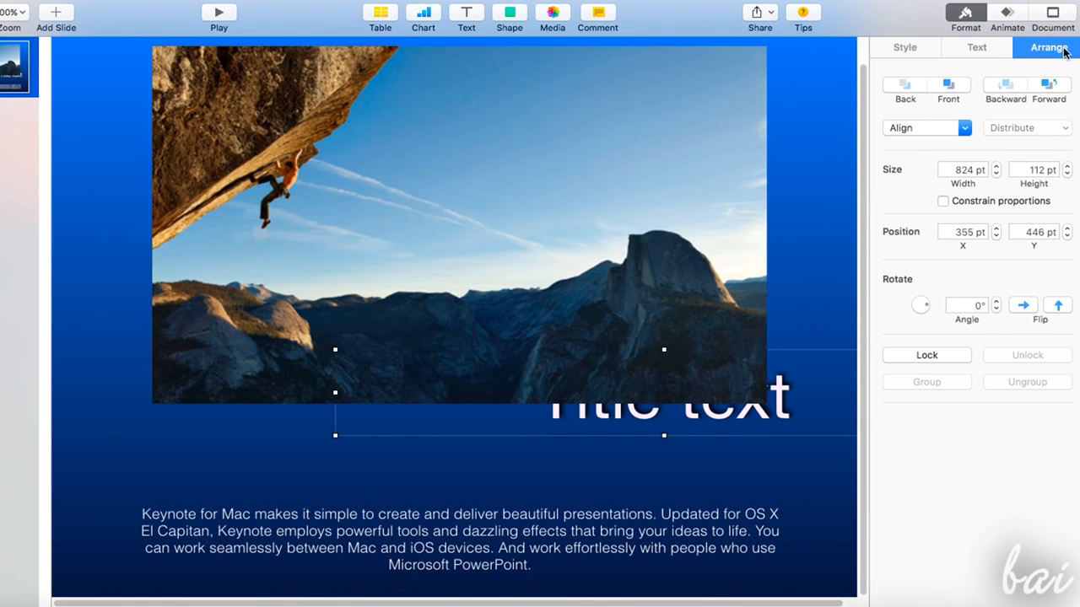
left_click(1052, 86)
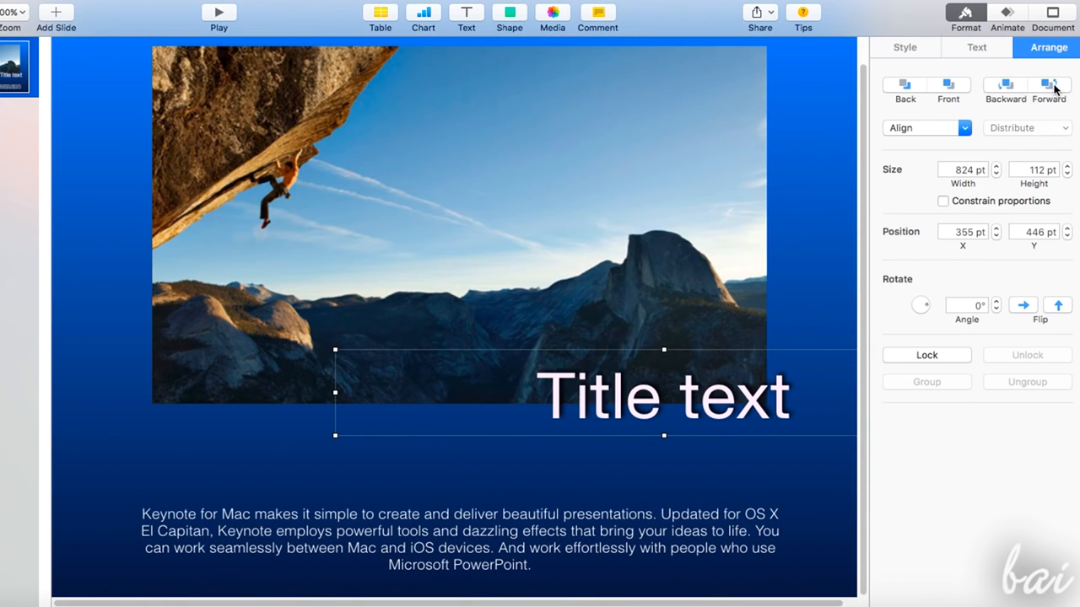
left_click(948, 87)
- Reduce the title box's width to 760 pt and nudge its horizontal position forward and back
left_click(995, 174)
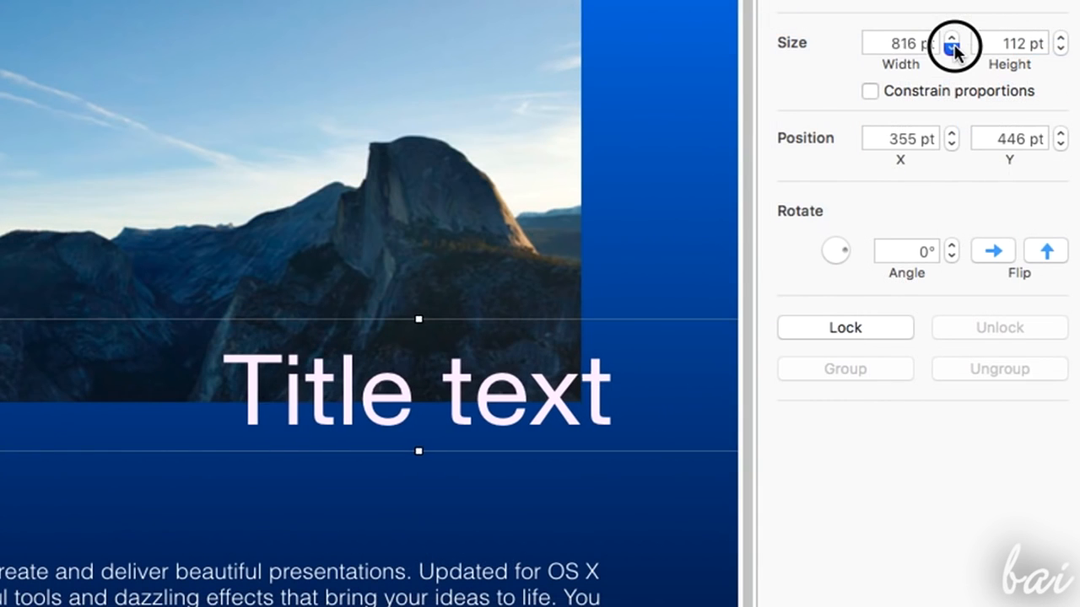
left_click(951, 49)
left_click(951, 133)
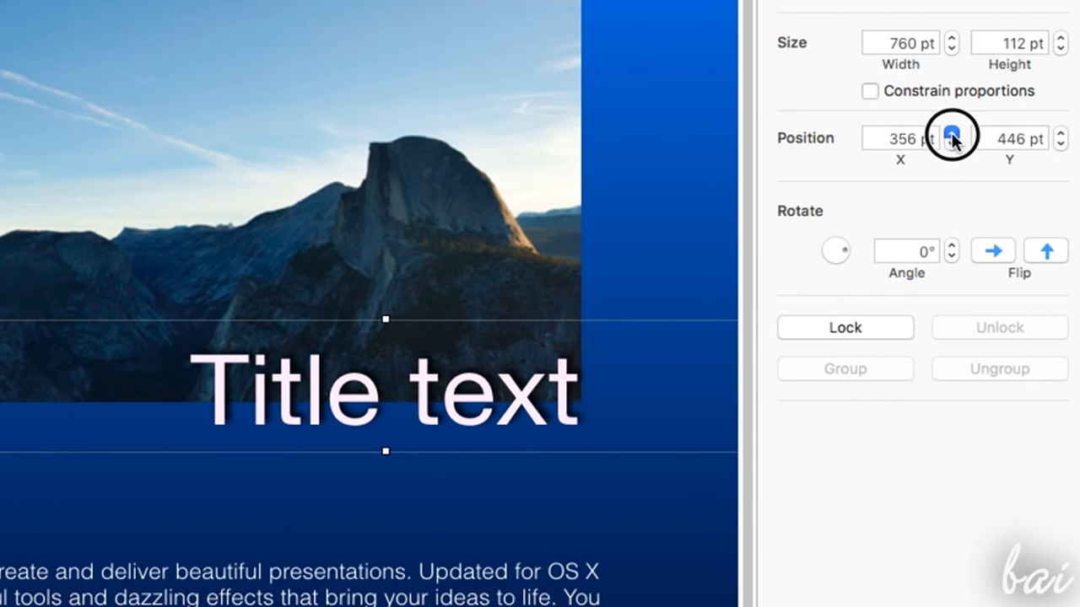
left_click(951, 145)
- Try rotating the title box, reset its angle to 0°, and flip it horizontally and back
mouse_move(835, 251)
left_mouse_down()
mouse_move(844, 242)
mouse_move(846, 252)
left_mouse_up()
left_click(897, 251)
key("BackSpace")
type("0")
key("Return")
left_click(990, 250)
left_click(990, 250)
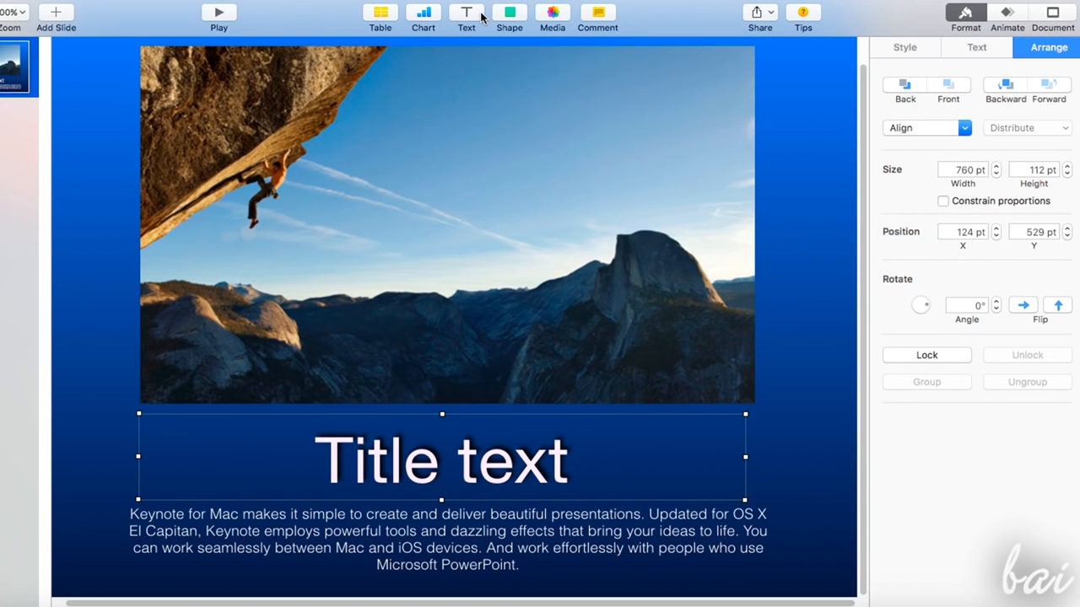
- Add a text box over the photo's sky, set its font size to 82 pt and enter "Yosemite"
left_click(466, 16)
left_click_drag(473, 320, 459, 202)
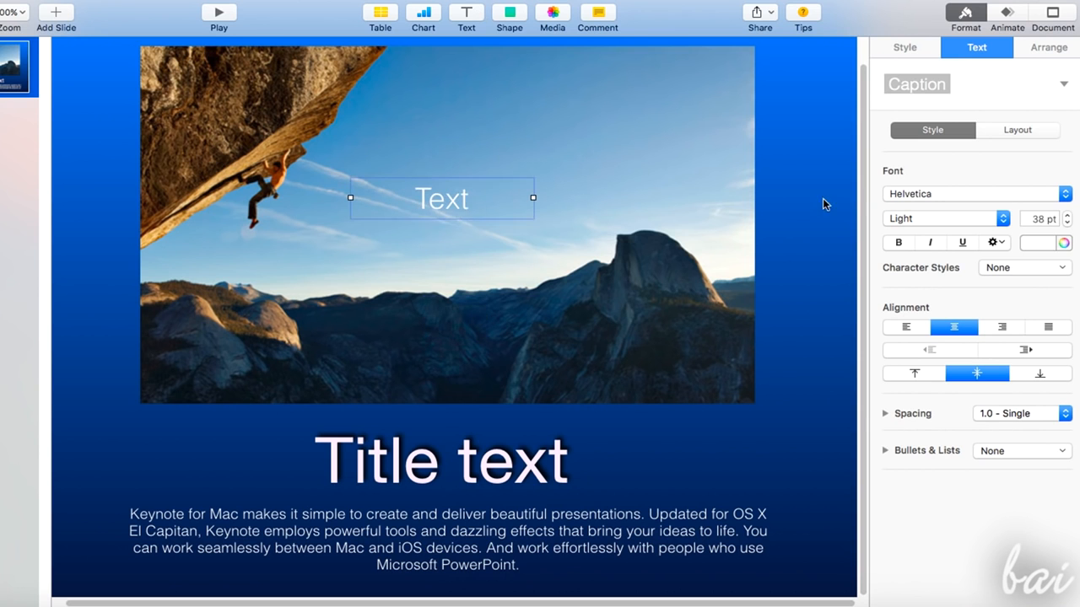
left_click(1067, 215)
type("Yosemite")
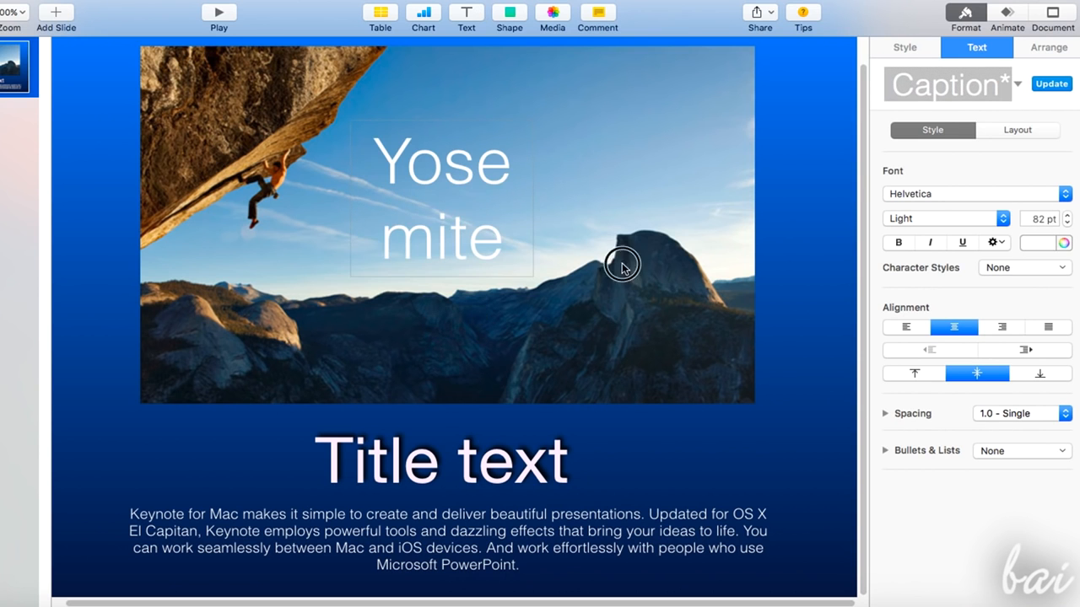
- Widen the Yosemite text box to about 370 pt so it fits one line, and move it to about X 349, Y 206 pt
key("Escape")
left_click_drag(533, 198, 644, 201)
left_click_drag(525, 210, 493, 212)
- Make the Yosemite text box on the photo editable
right_click(460, 207)
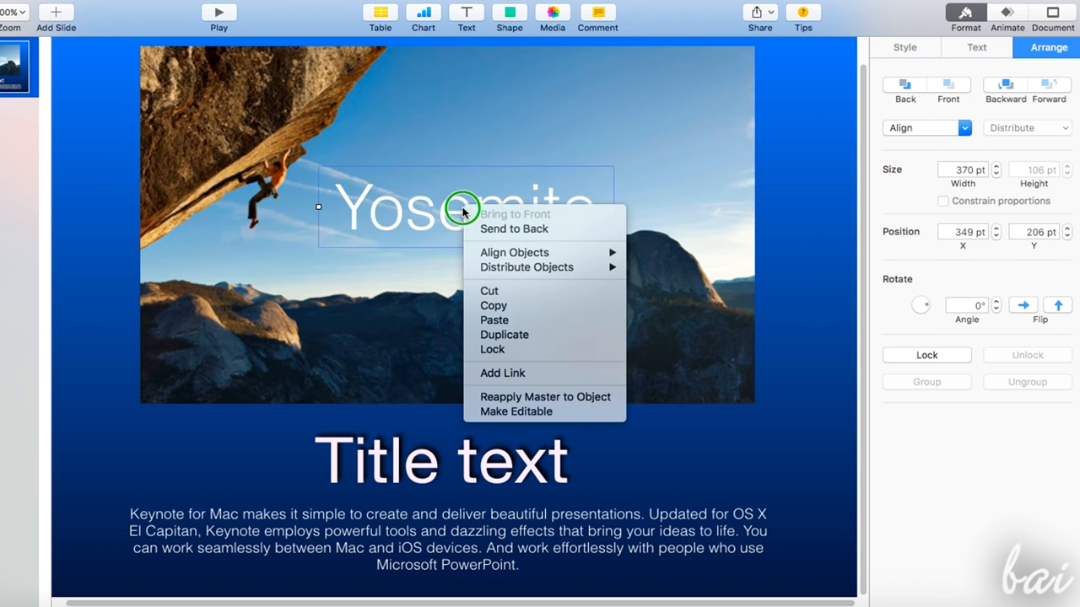
left_click(532, 411)
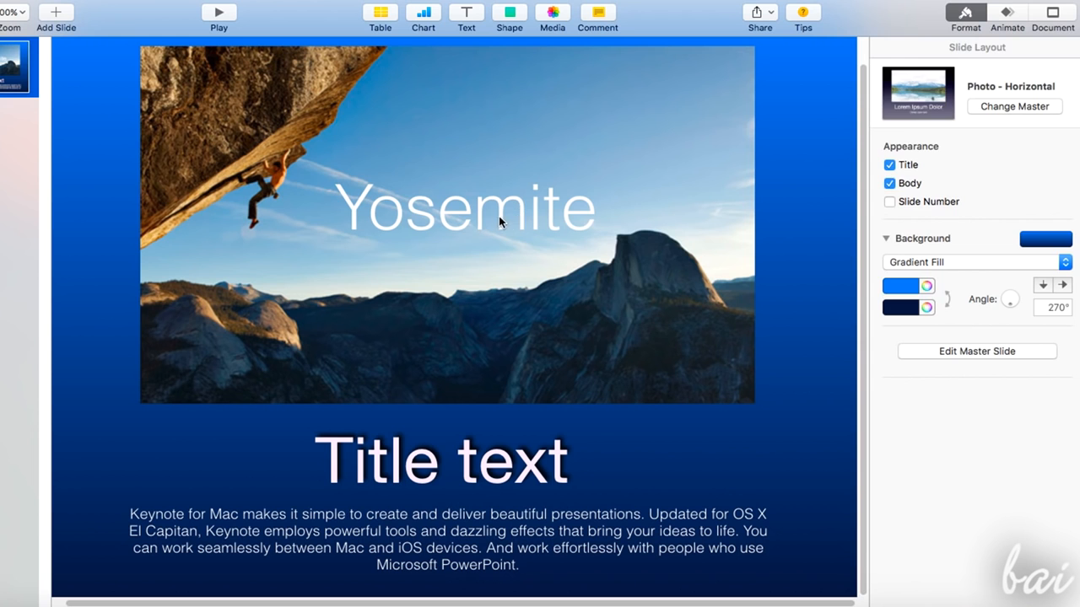
left_click(499, 221)
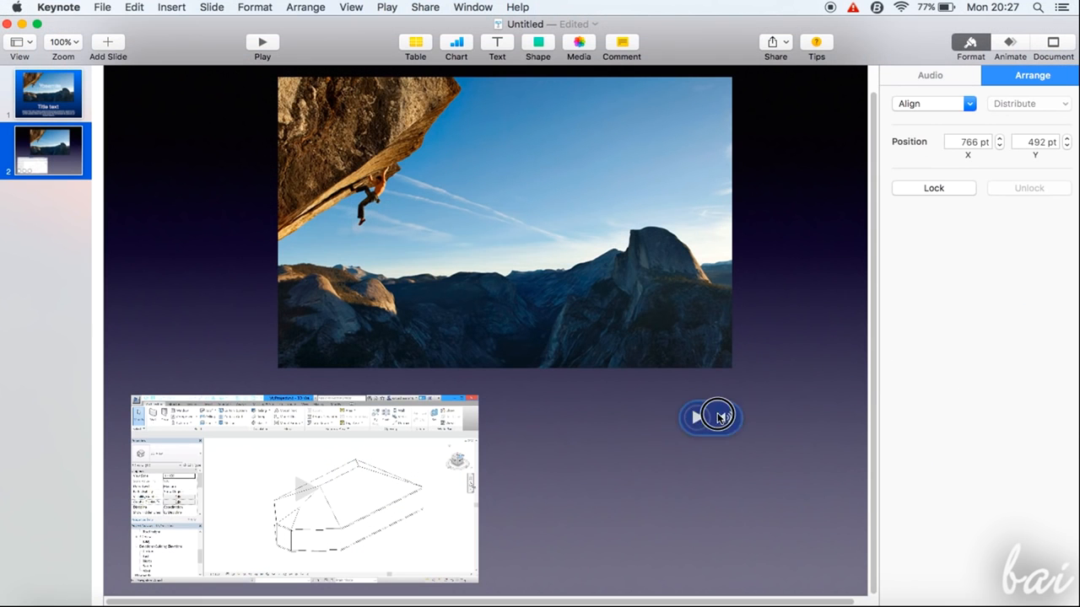
- Reposition the audio clip beside the movie on the second slide, and select the movie, audio clip and photo in turn
left_click_drag(716, 415, 647, 469)
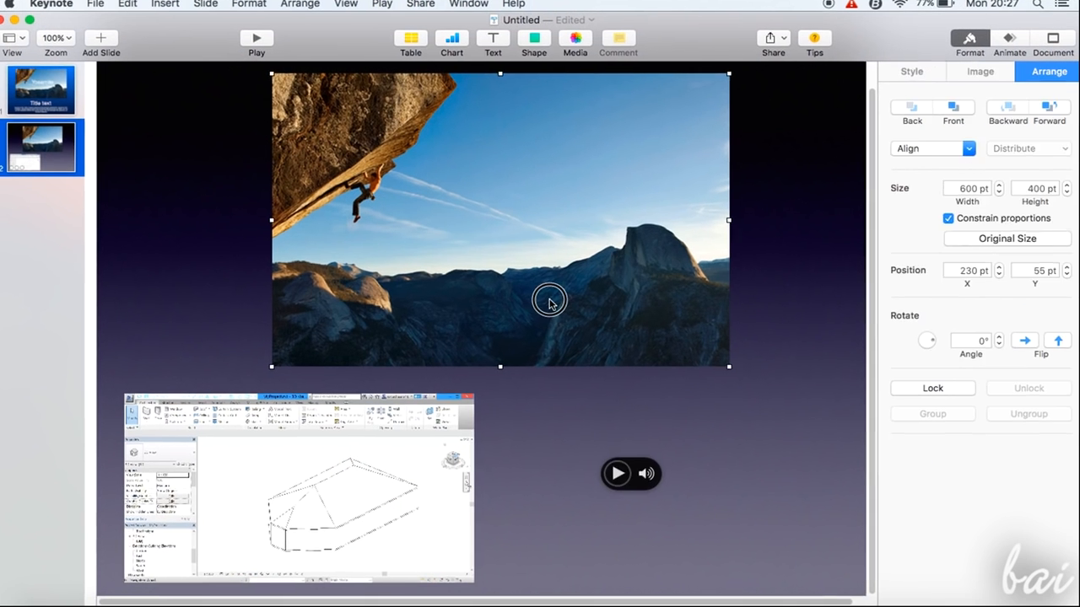
left_click(413, 457)
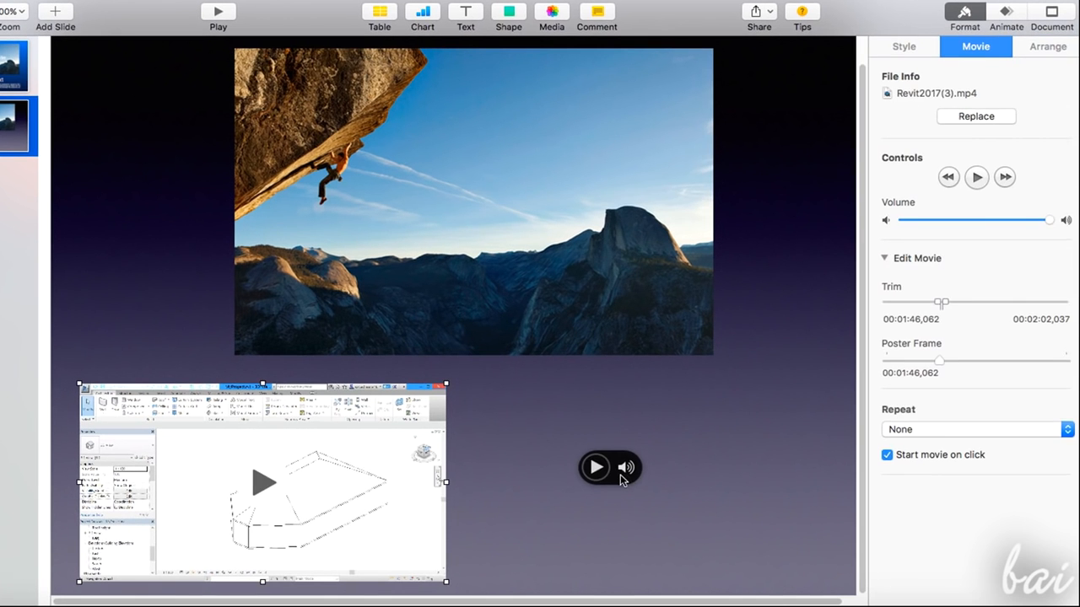
left_click(621, 479)
left_click(547, 251)
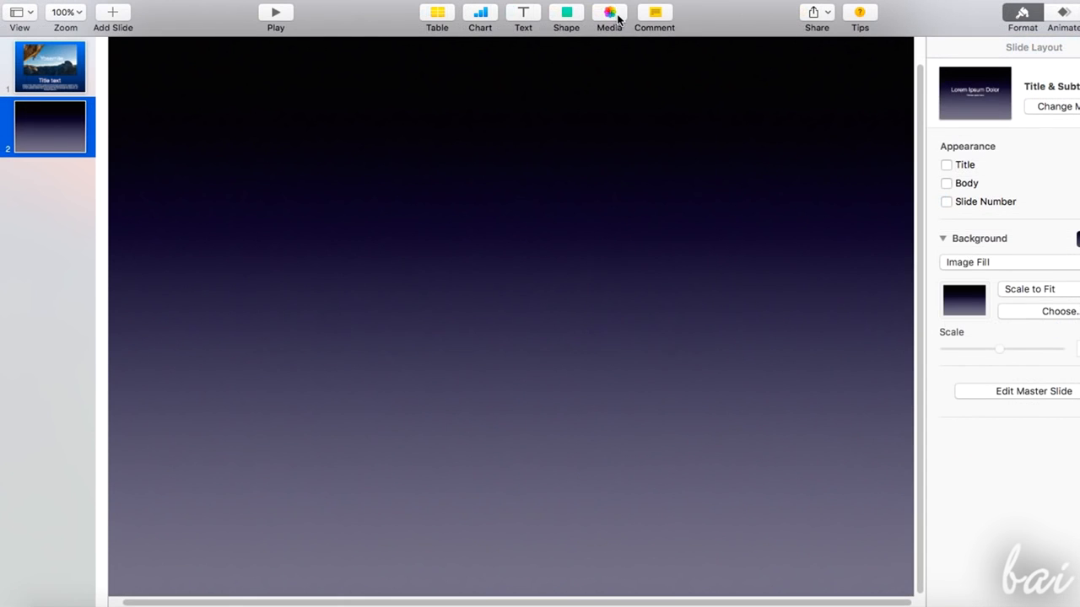
- Look through the Photos, Music and Movies categories of the media browser
left_click(611, 14)
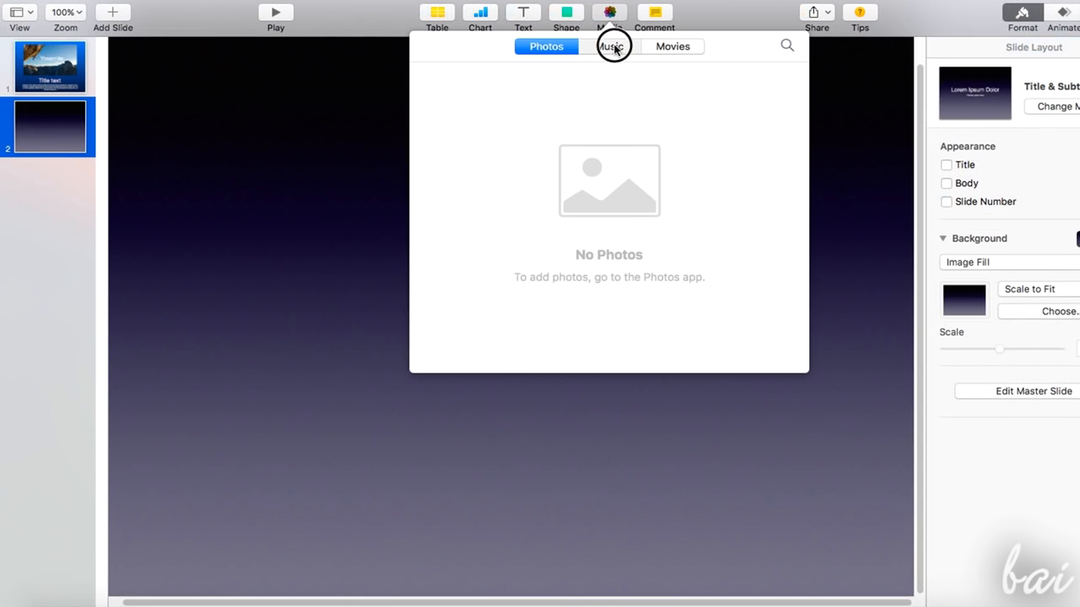
left_click(614, 48)
left_click(670, 46)
left_click(563, 46)
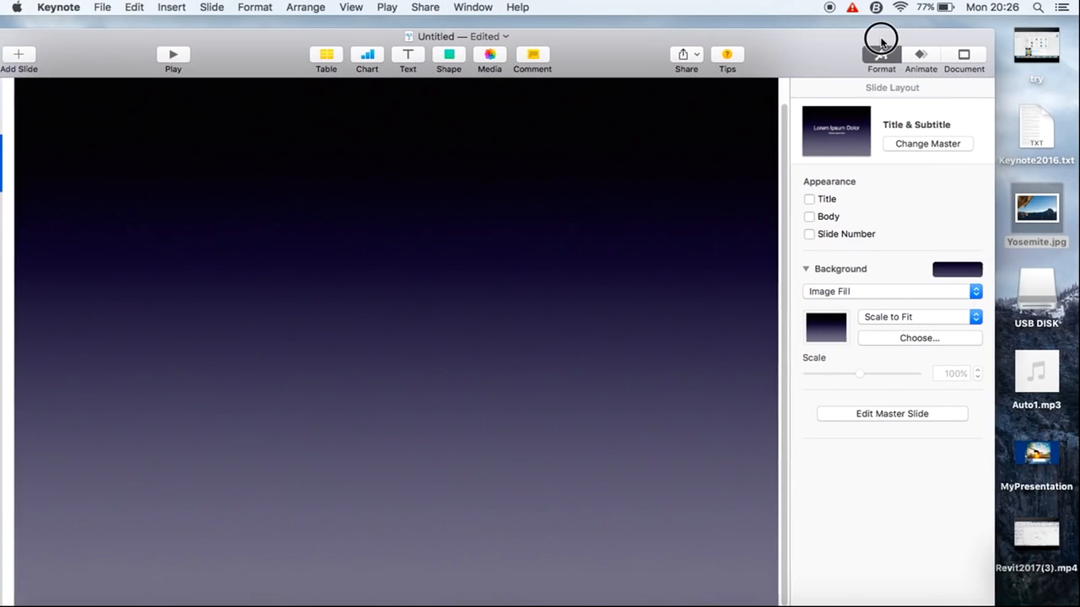
- Insert Yosemite.jpg from the desktop, resize it to about 574 × 383 pt and place it at about X 225, Y 59 pt
left_click_drag(1035, 207, 393, 234)
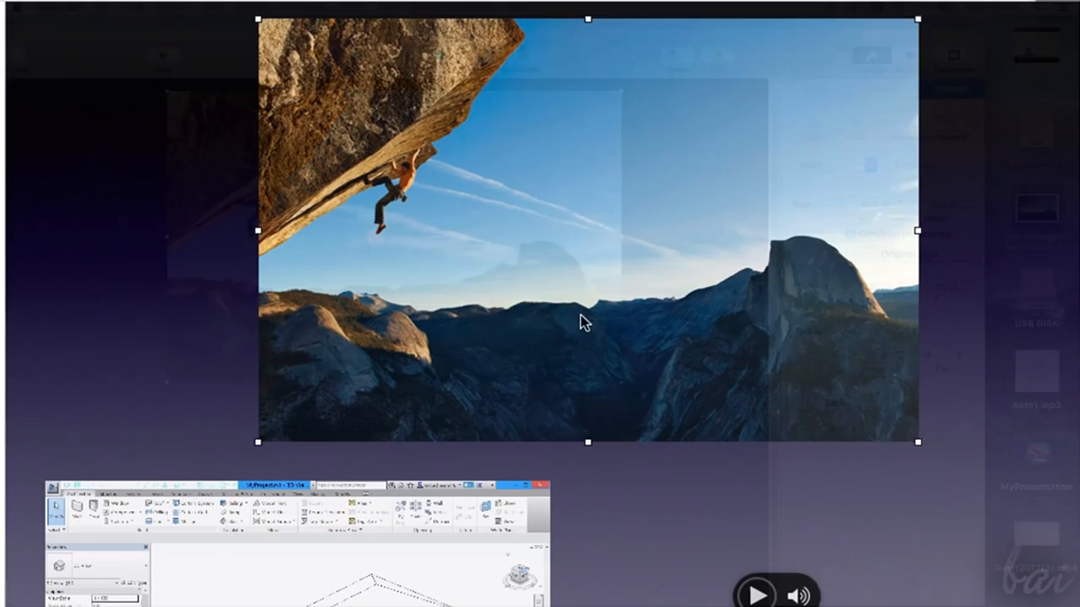
left_click(285, 600)
left_click_drag(627, 229, 464, 287)
left_click_drag(388, 280, 655, 374)
left_click_drag(601, 373, 630, 324)
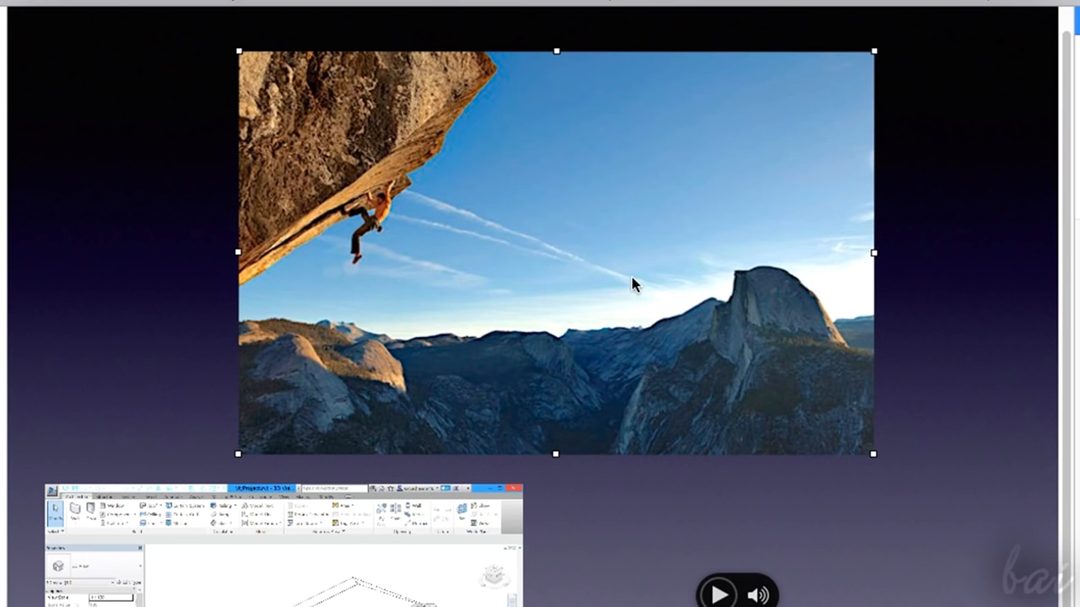
- Mask the photo down to the area around the climber and slightly enlarge the image inside the mask
double_click(632, 285)
left_click_drag(631, 278, 659, 275)
left_click(462, 498)
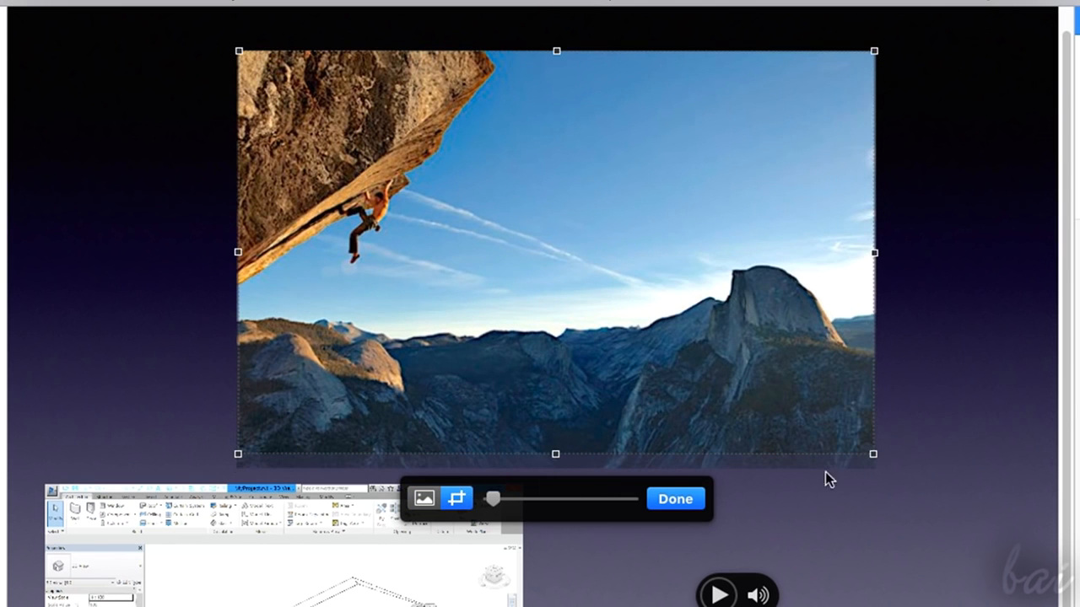
left_click_drag(872, 455, 527, 398)
mouse_move(557, 498)
left_mouse_down()
mouse_move(641, 521)
mouse_move(520, 501)
mouse_move(560, 499)
left_mouse_up()
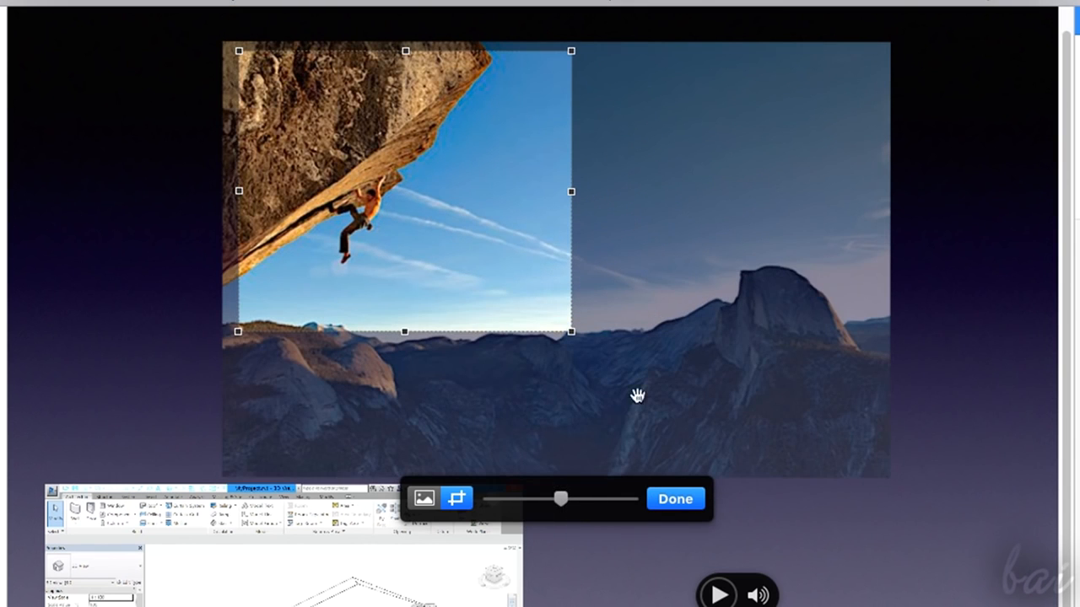
left_click(680, 512)
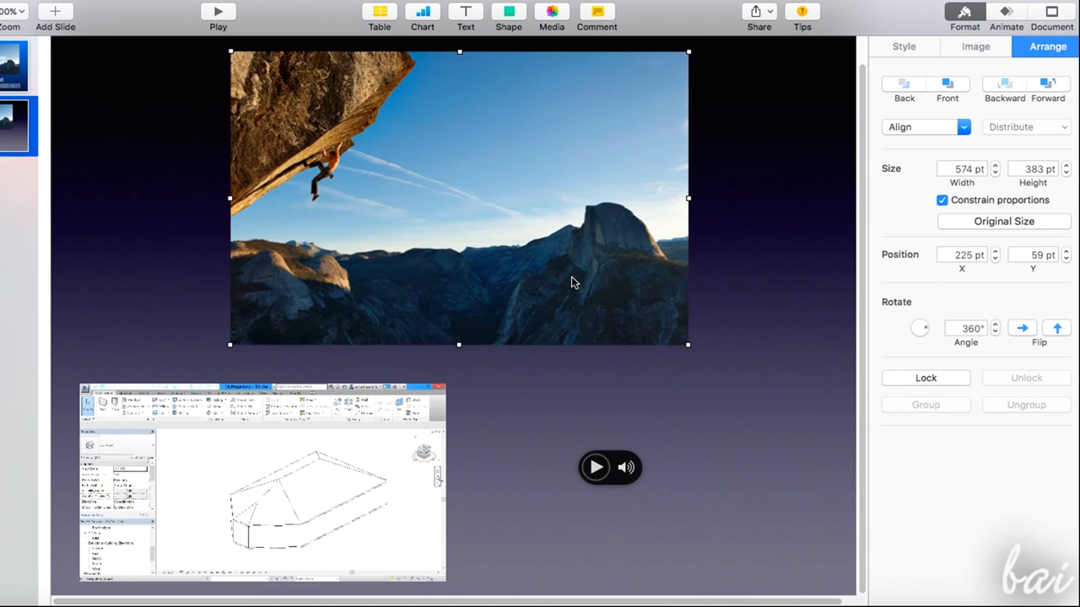
- Move the photo down to Y 67 pt and give it a soft, faded-edge frame as its border
left_click_drag(571, 280, 576, 282)
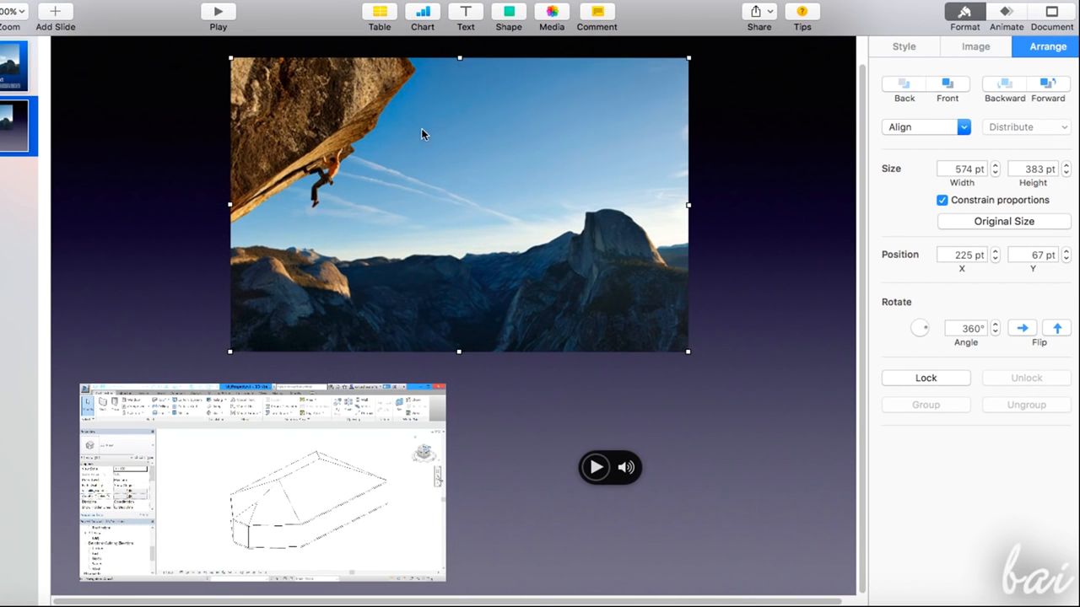
left_click(900, 45)
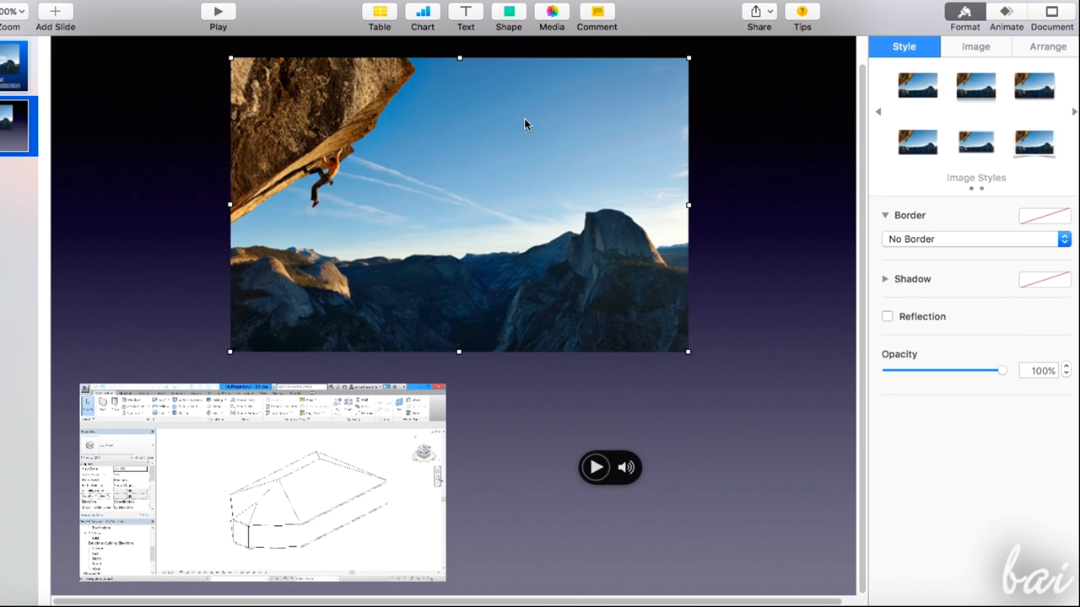
left_click(908, 239)
left_click(908, 238)
left_click(1039, 216)
left_click(930, 308)
mouse_move(968, 277)
left_mouse_down()
mouse_move(984, 279)
mouse_move(965, 277)
left_mouse_up()
- Nudge the photo's horizontal position to X 222 pt
left_click(1051, 48)
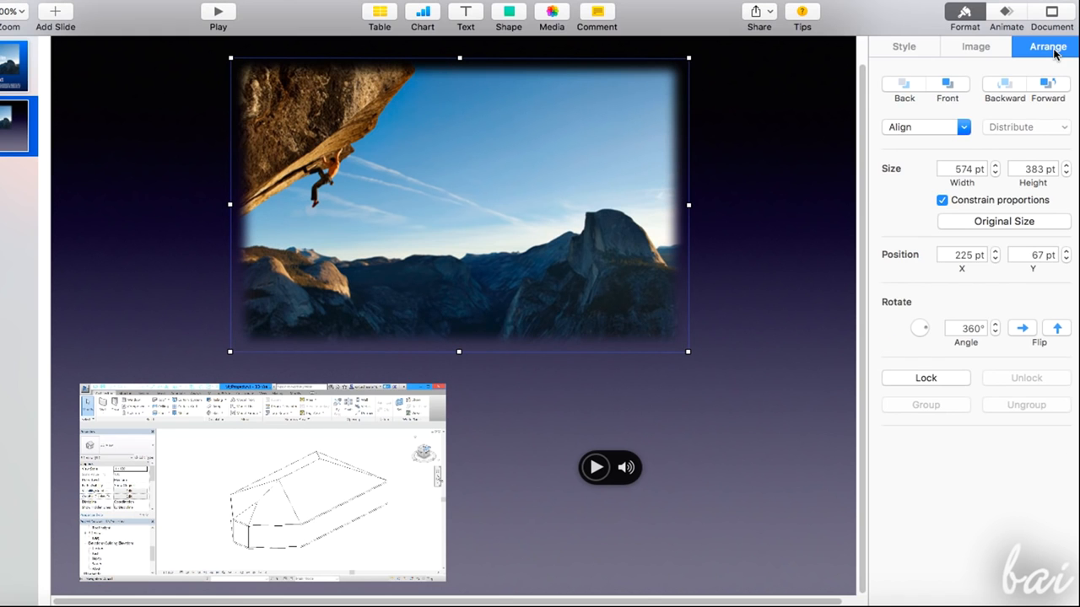
left_click(993, 252)
left_click(994, 253)
left_click(994, 252)
left_click(995, 253)
left_click(995, 259)
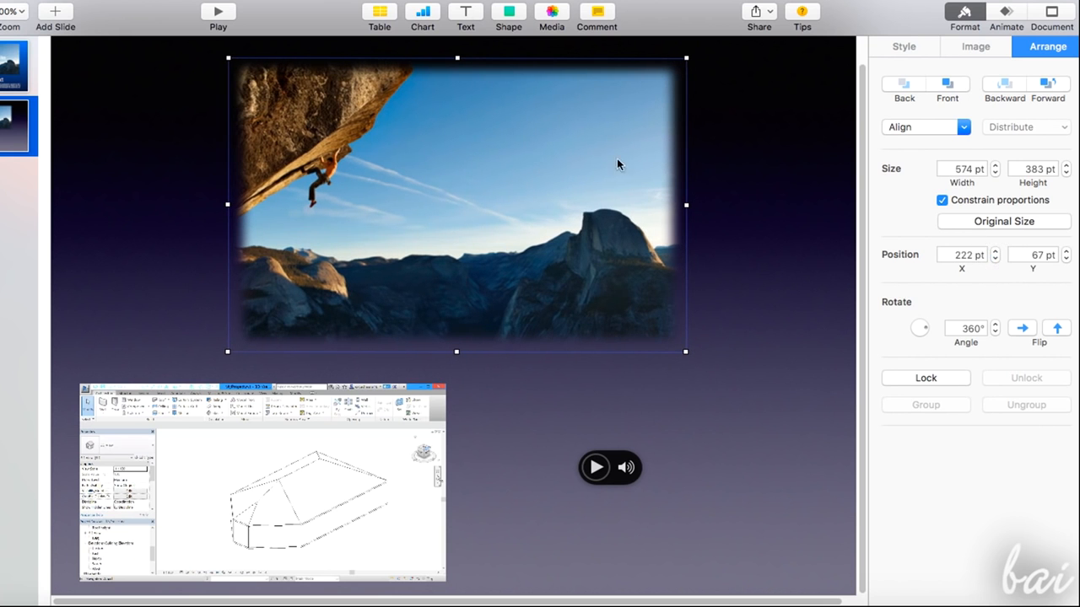
- Open the file chooser for replacing the photo, cancel it, and edit the photo's mask to enlarge the photo on the slide
left_click(979, 46)
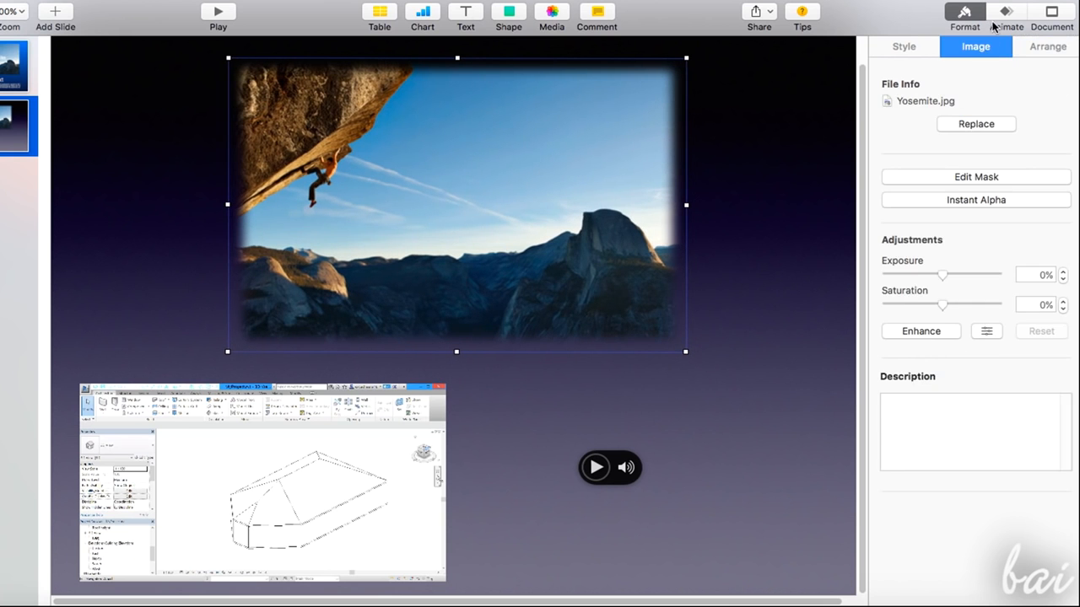
left_click(976, 125)
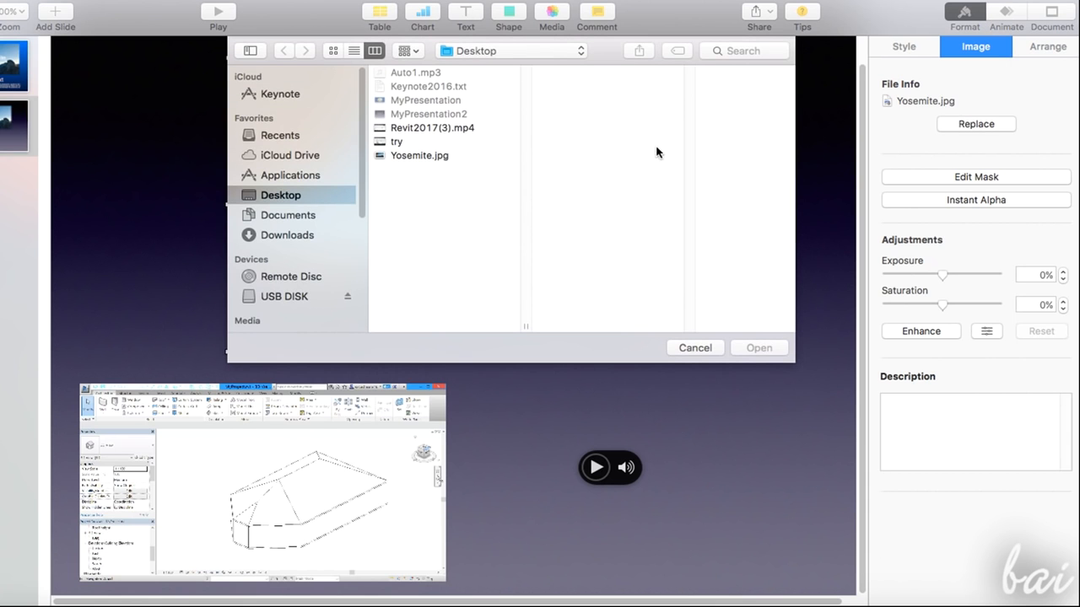
left_click(695, 348)
left_click(977, 177)
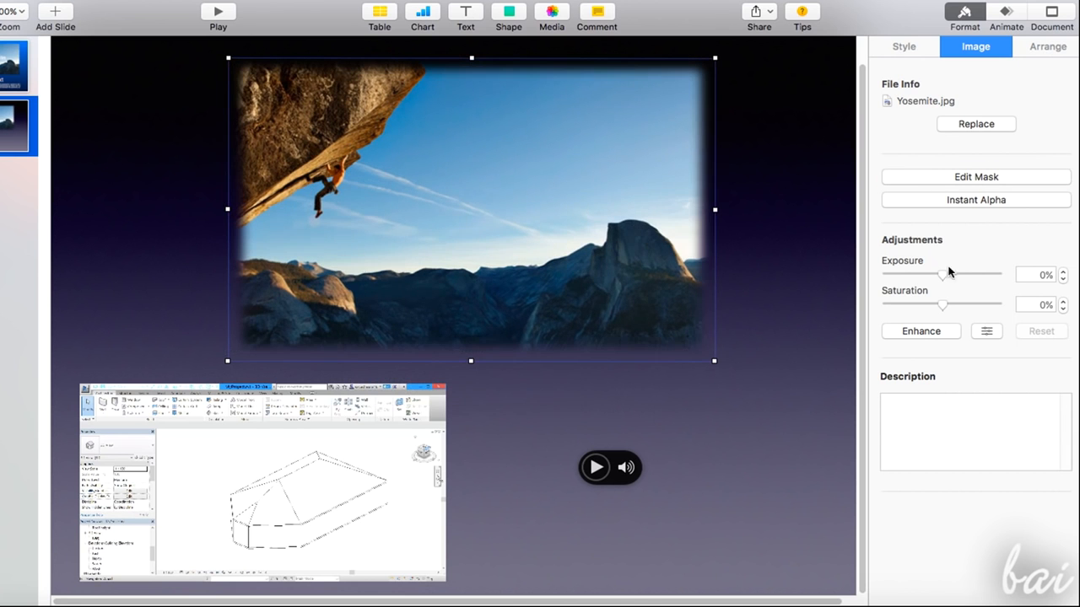
- Set the photo's exposure to 33% and saturation to 6%, and place the detailed image adjustment window beside the photo
left_click_drag(943, 276, 945, 312)
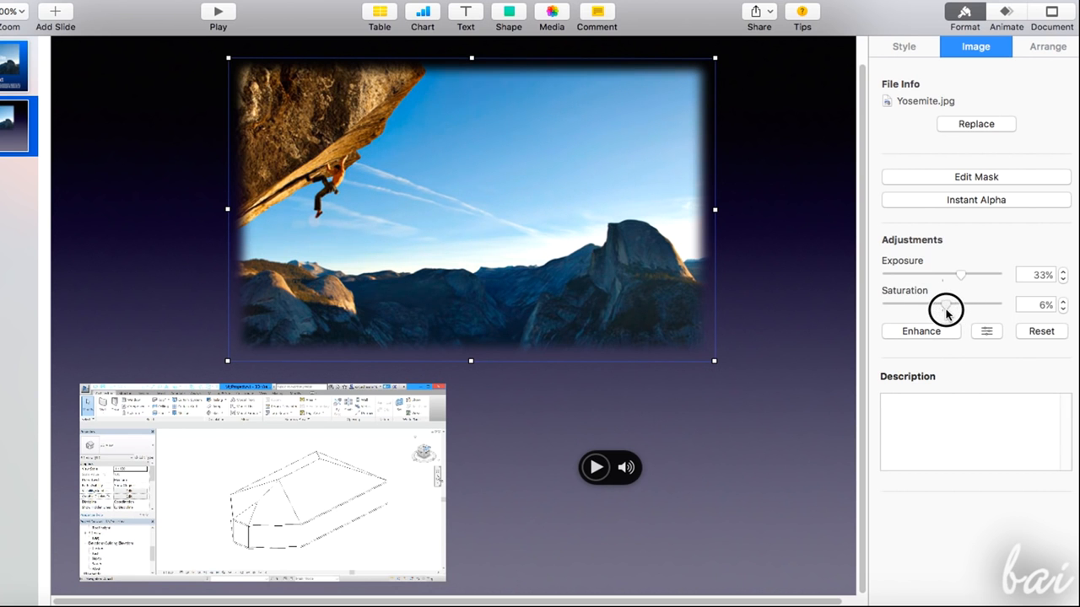
left_click(986, 333)
left_click_drag(206, 174, 109, 92)
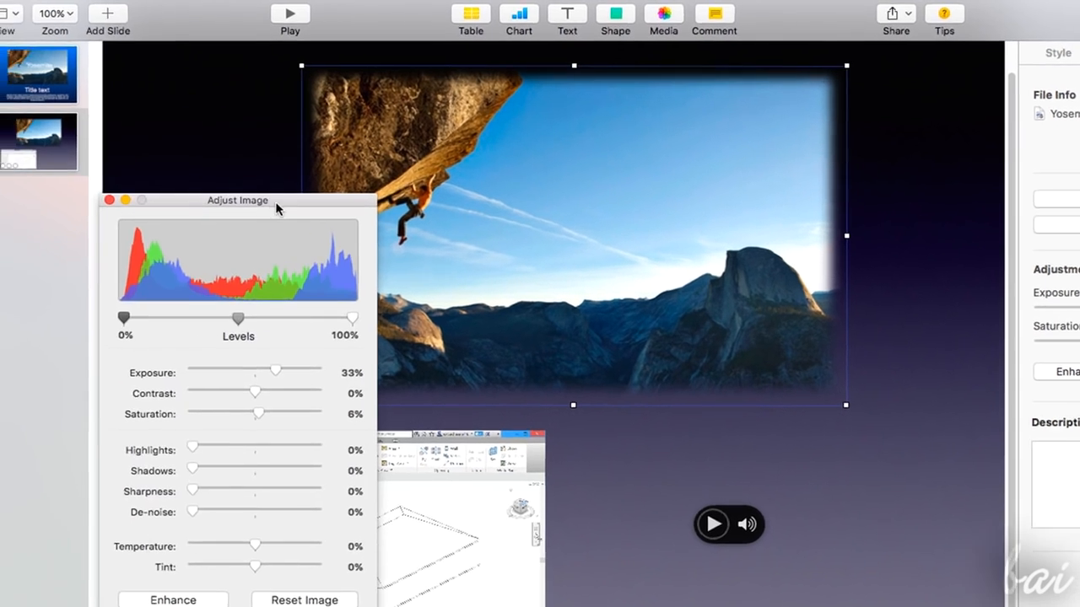
- Set the photo's saturation to -14% and its highlights to 20%, and raise its shadows
left_click_drag(176, 329, 163, 327)
left_click_drag(171, 308, 172, 307)
left_click_drag(106, 363, 129, 366)
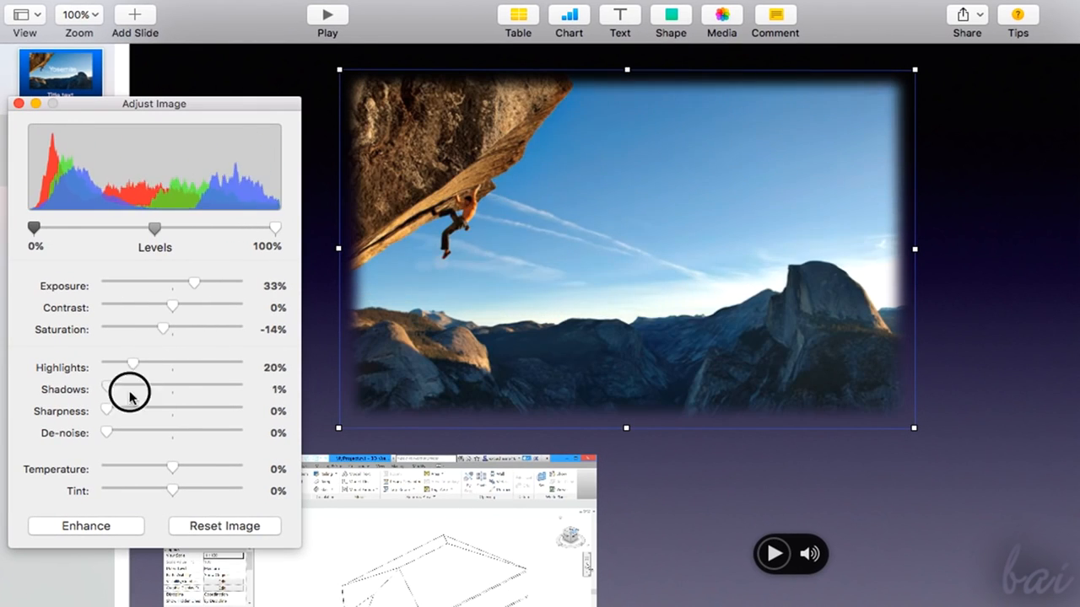
left_click_drag(110, 388, 210, 393)
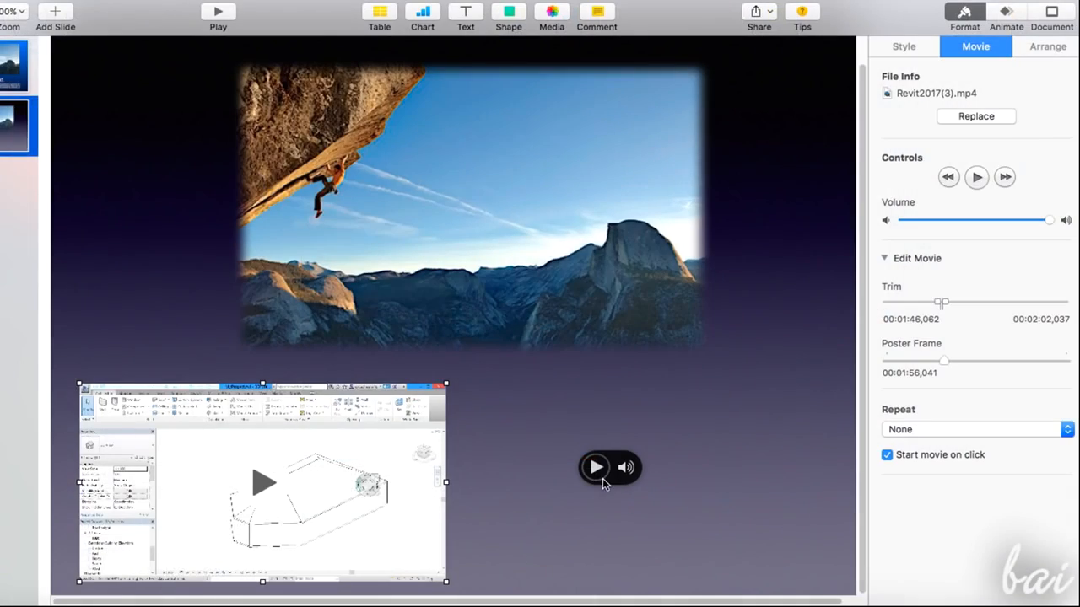
- Show the audio clip's playback settings and try its volume and trim start, along with the movie's volume
left_click(602, 478)
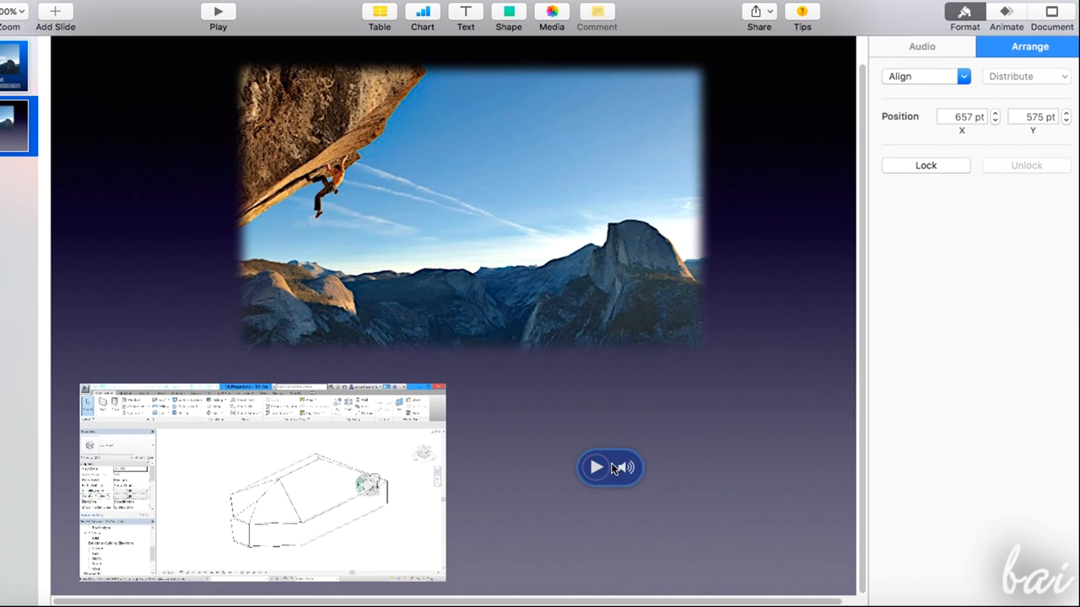
left_click(937, 45)
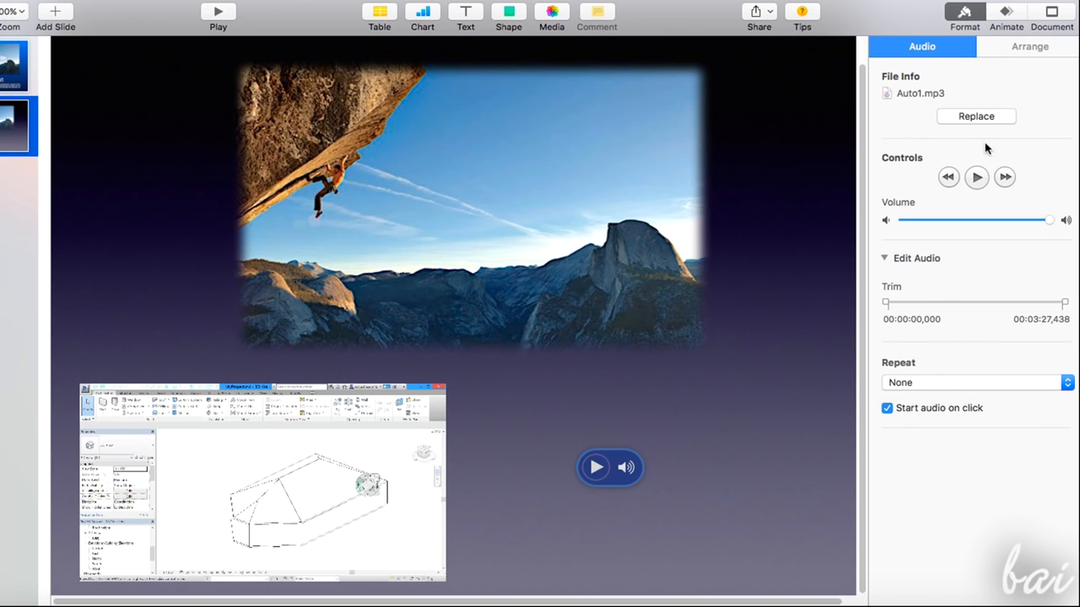
mouse_move(1049, 219)
left_mouse_down()
mouse_move(1001, 221)
mouse_move(1043, 220)
left_mouse_up()
mouse_move(888, 309)
left_mouse_down()
mouse_move(981, 306)
mouse_move(875, 301)
left_mouse_up()
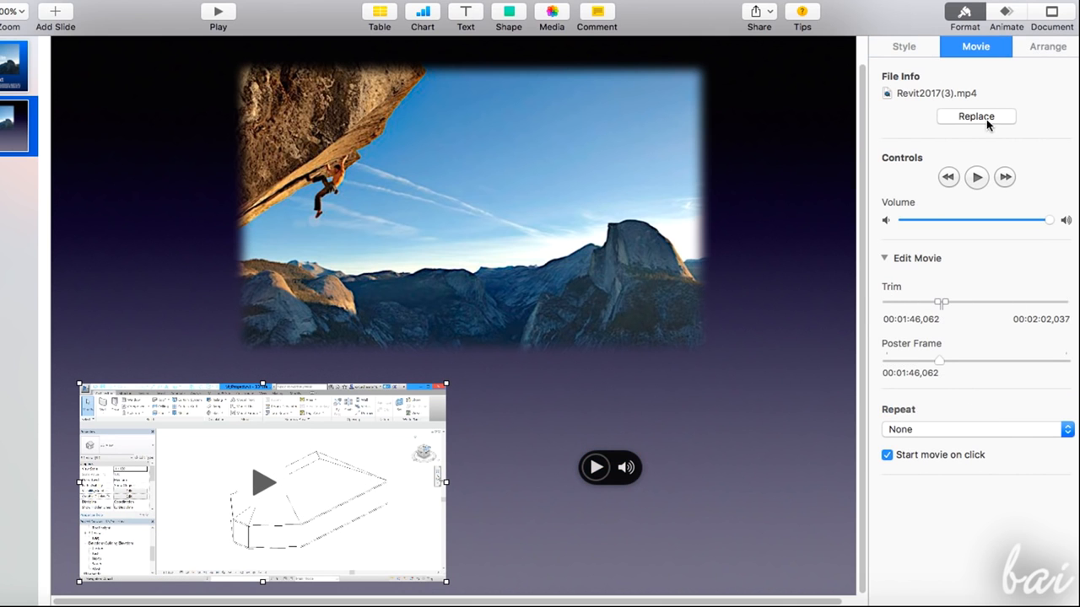
mouse_move(1052, 221)
left_mouse_down()
mouse_move(967, 224)
mouse_move(1061, 222)
left_mouse_up()
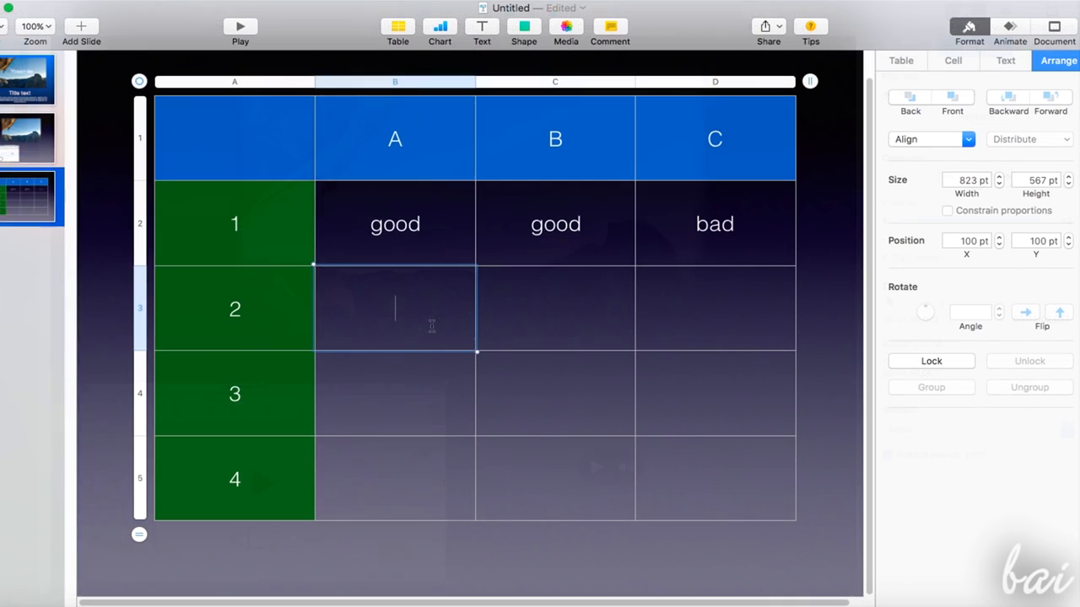
- Fill the table row labelled 2 with bad, bad and good under columns A, B and C
type("bad")
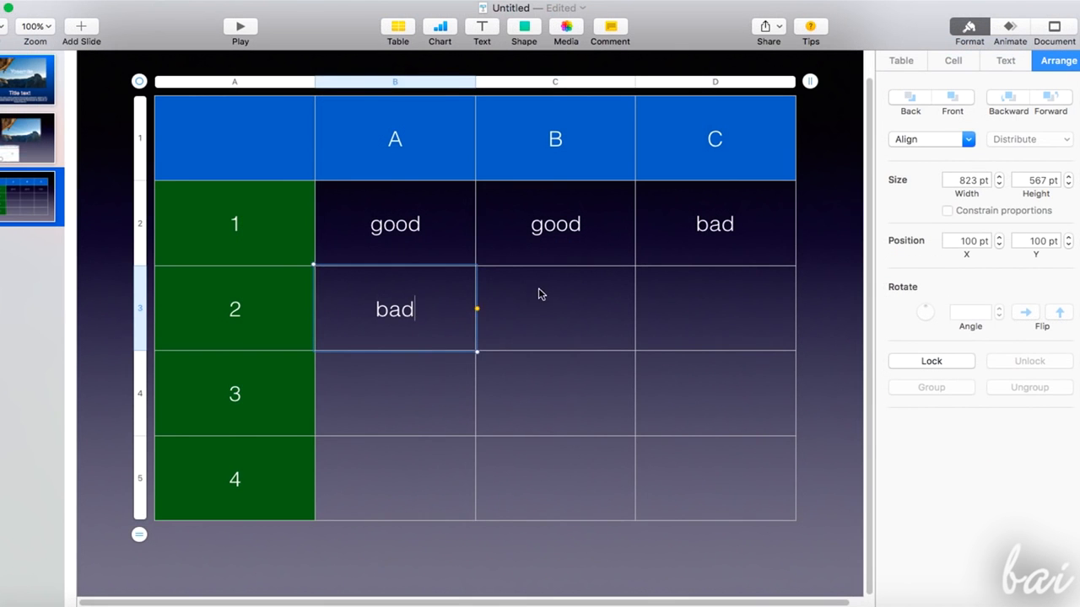
left_click(535, 292)
type("bdd")
left_click(754, 315)
type("go")
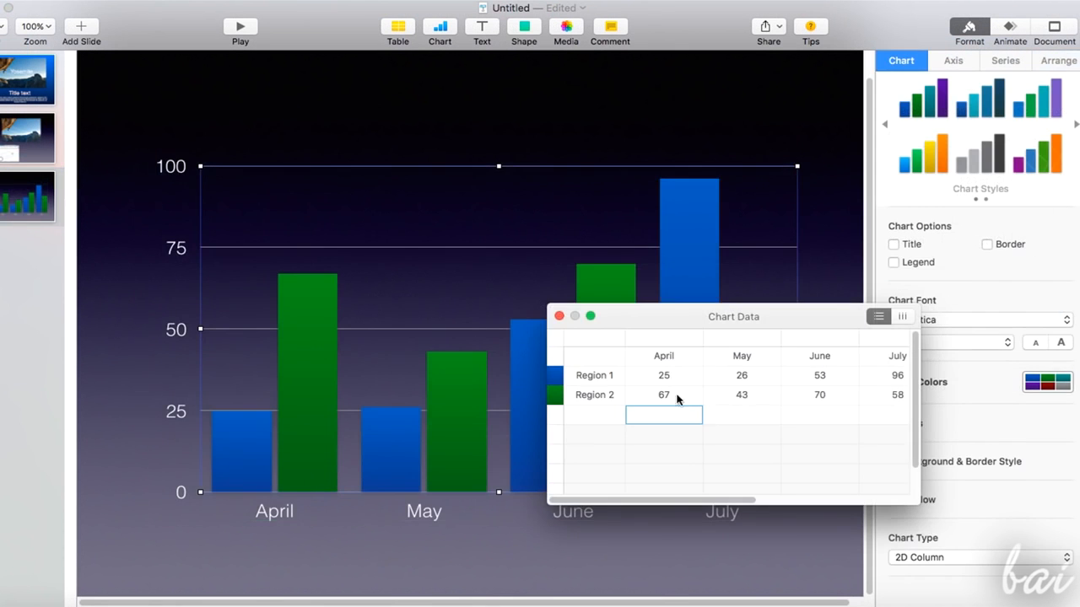
- In the chart data, set Region 1's May value to 140 and change Region 2's May value
left_click(742, 377)
left_click_drag(747, 377, 732, 378)
type("140")
key("Return")
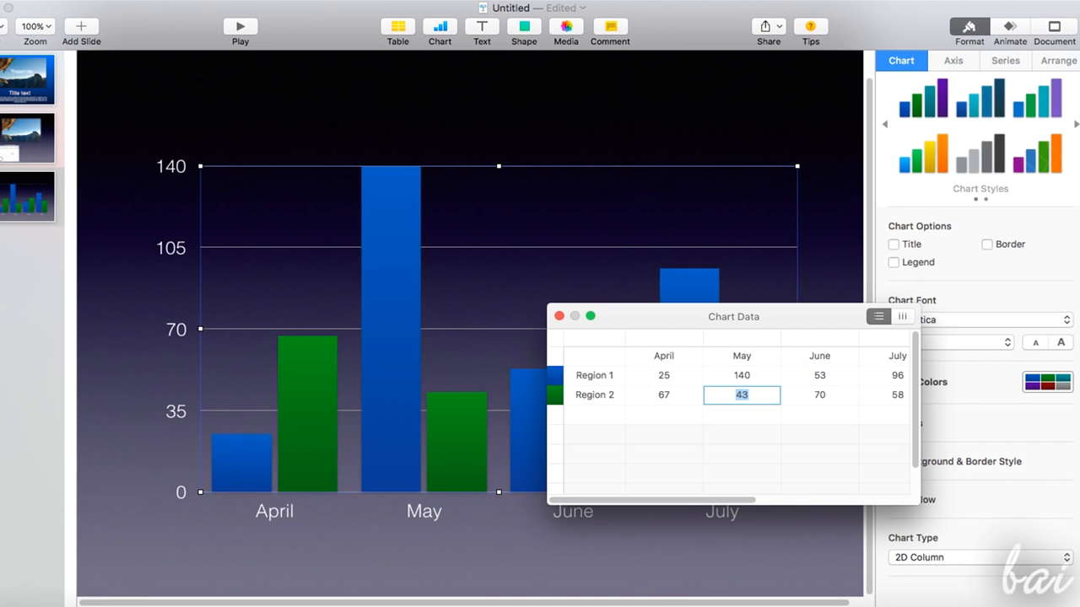
left_click(735, 394)
key("Return")
left_click(558, 316)
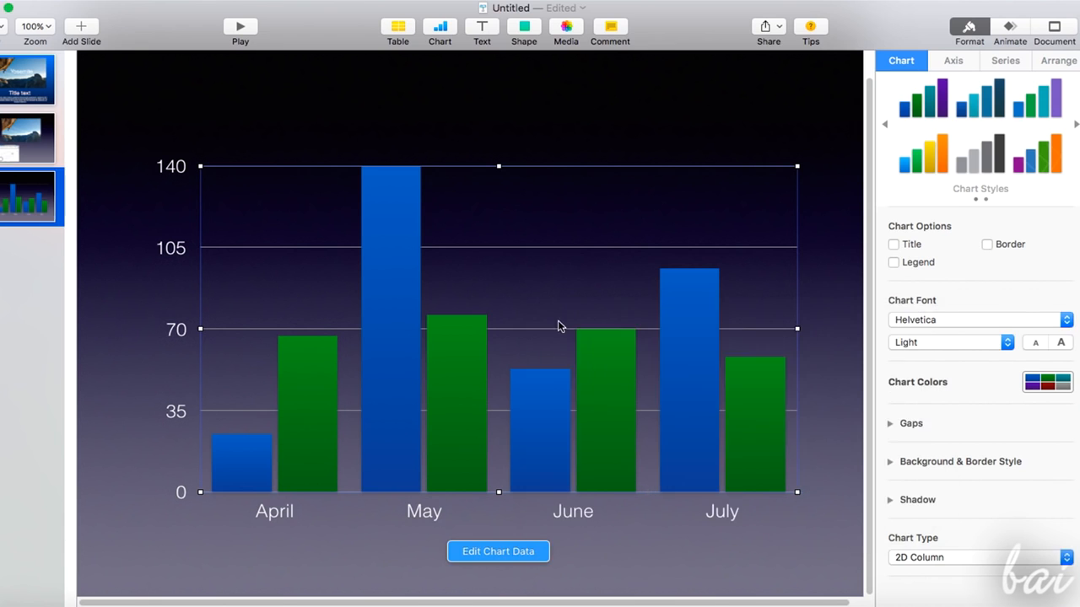
- Replace the column chart with a table that has a blue header row and a green header column
key("Delete")
left_click(402, 27)
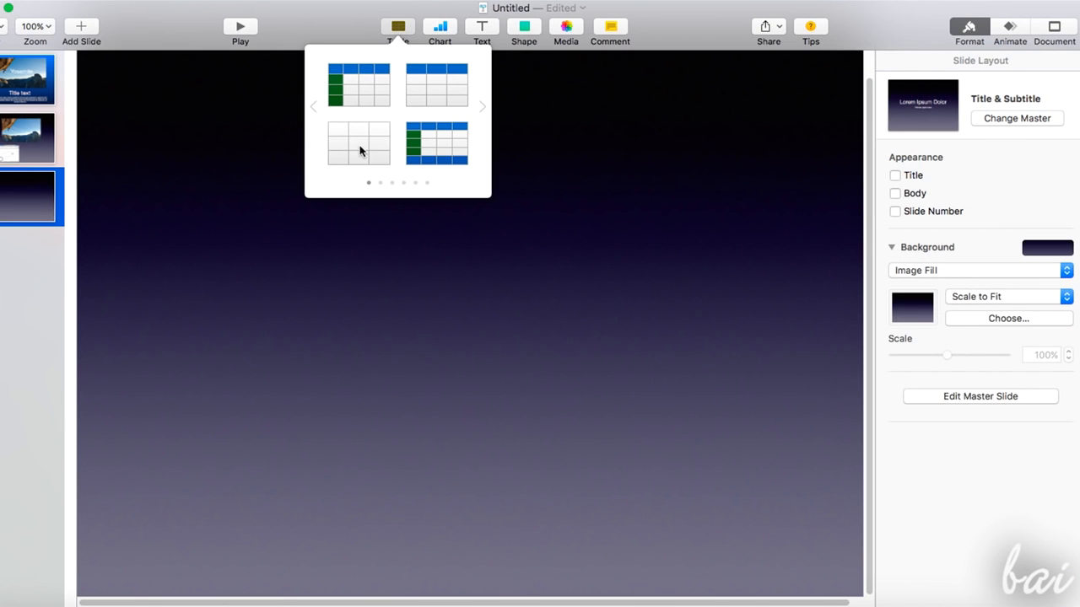
left_click(371, 86)
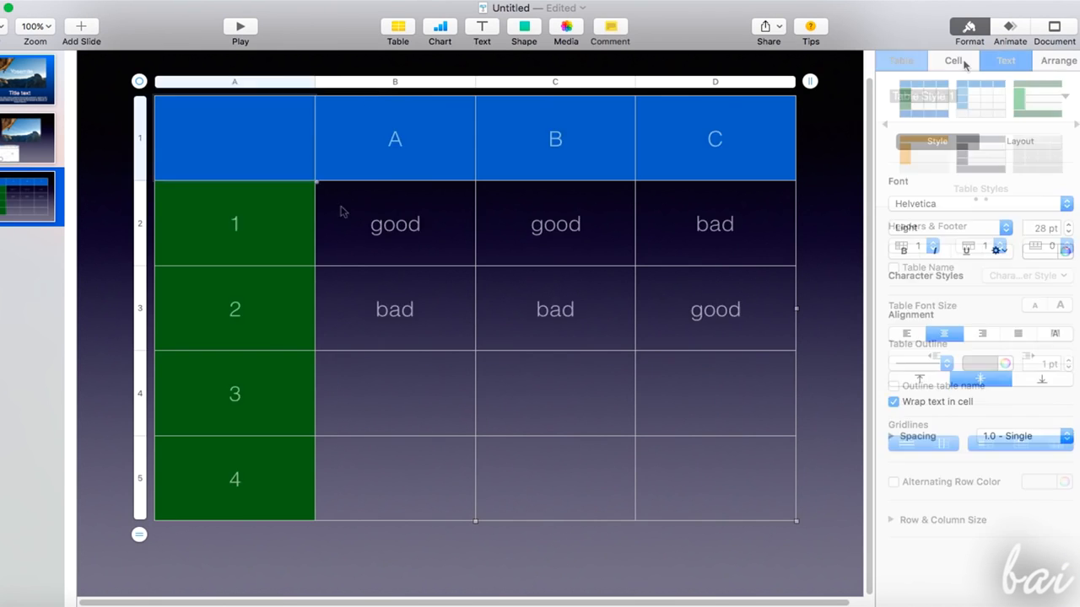
left_click(964, 63)
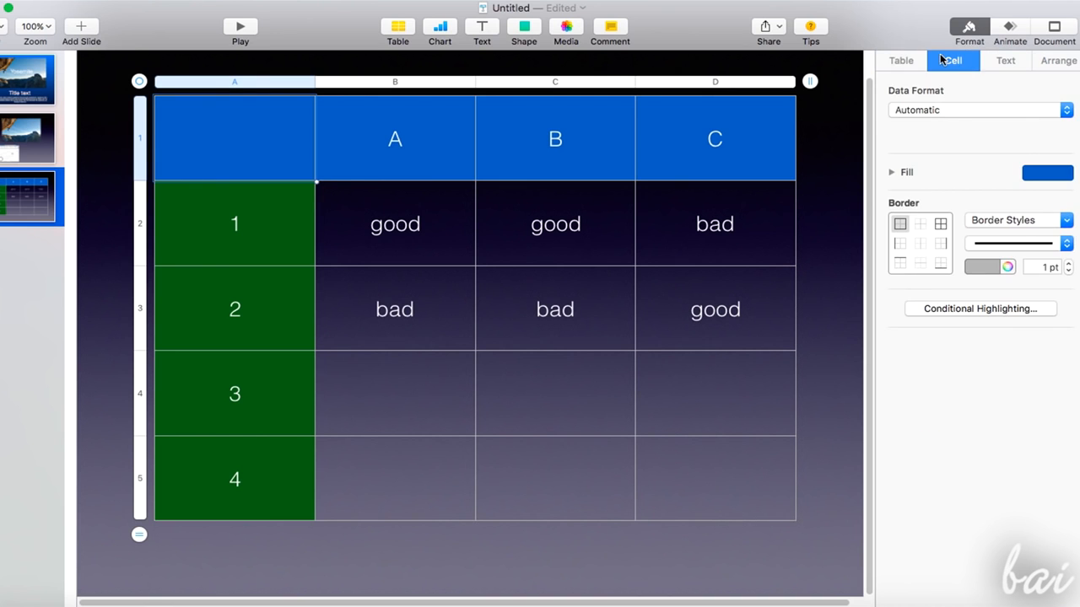
left_click(899, 60)
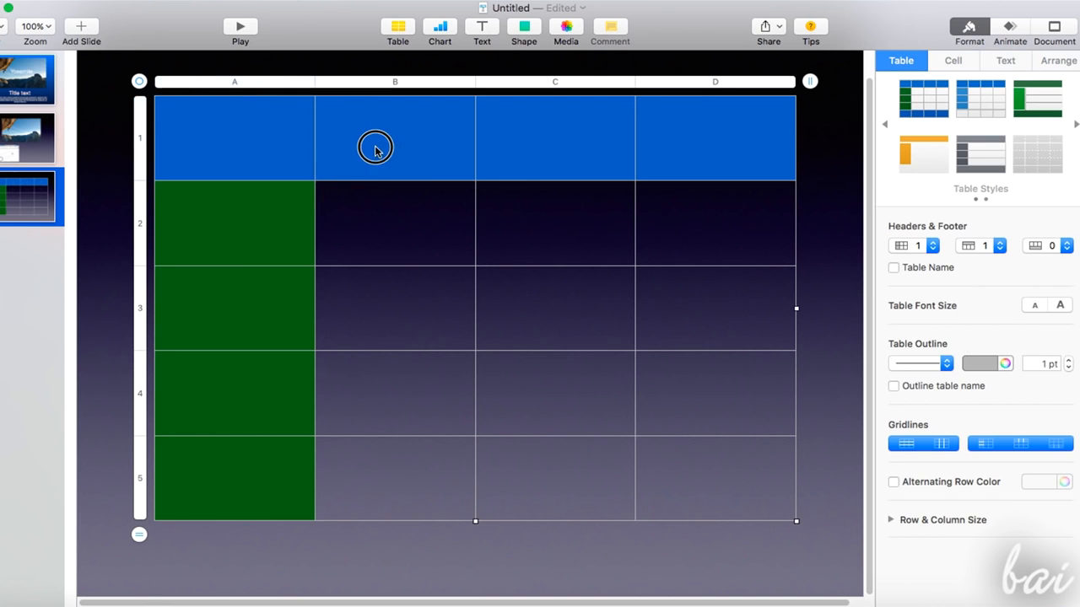
- Enter A, B and C in the table's header row and 1 in the first body row's header cell
double_click(377, 147)
type("A")
left_click(578, 135)
type("B")
left_click(752, 148)
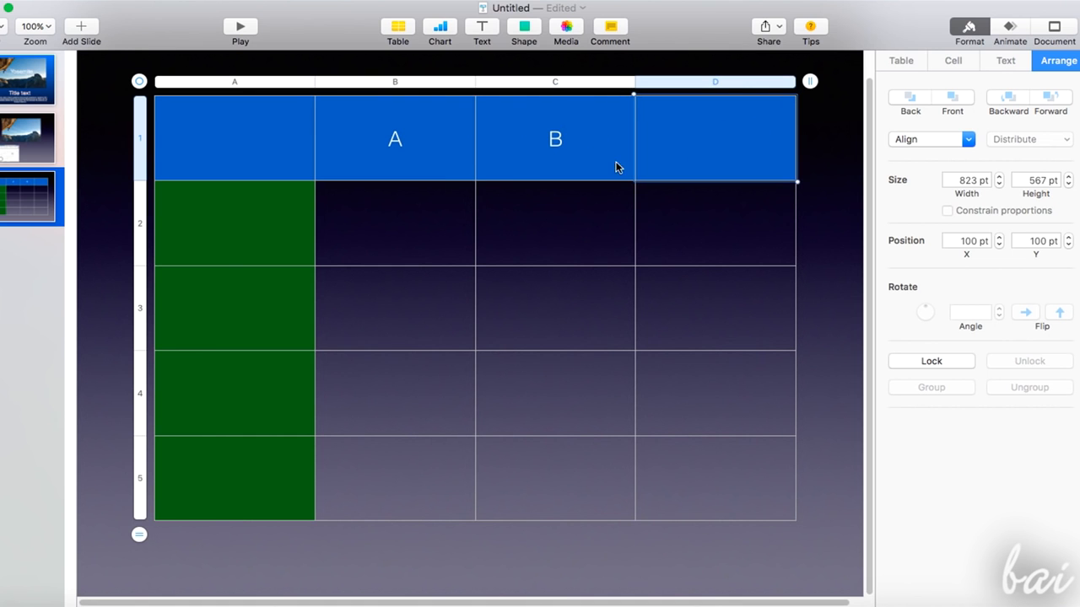
left_click(241, 238)
type("1")
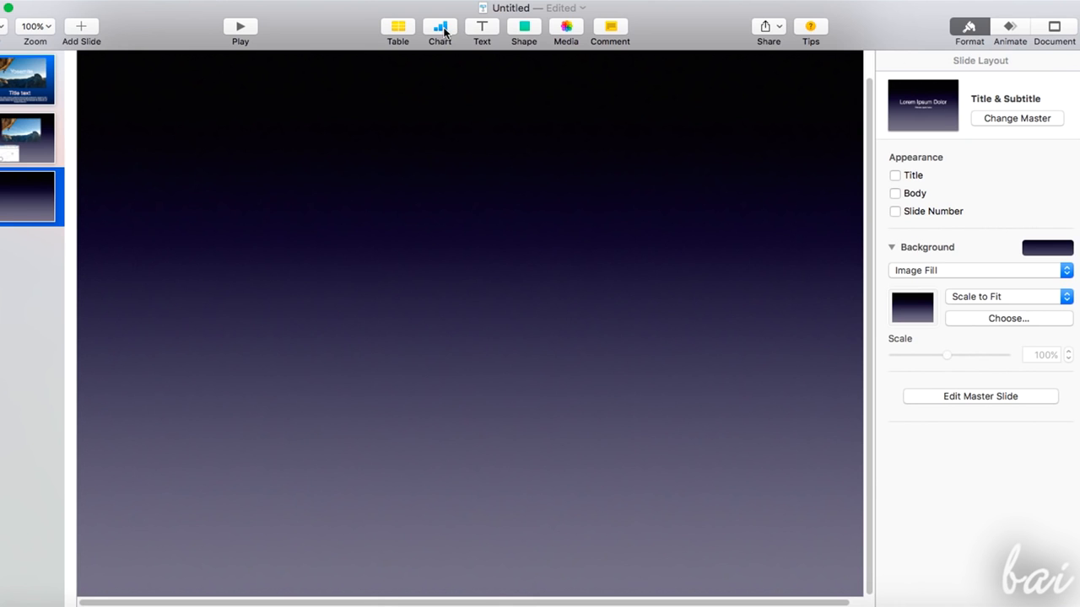
- Insert a 2D column chart on the empty slide and open its data for editing at Region 2's April value
left_click(440, 30)
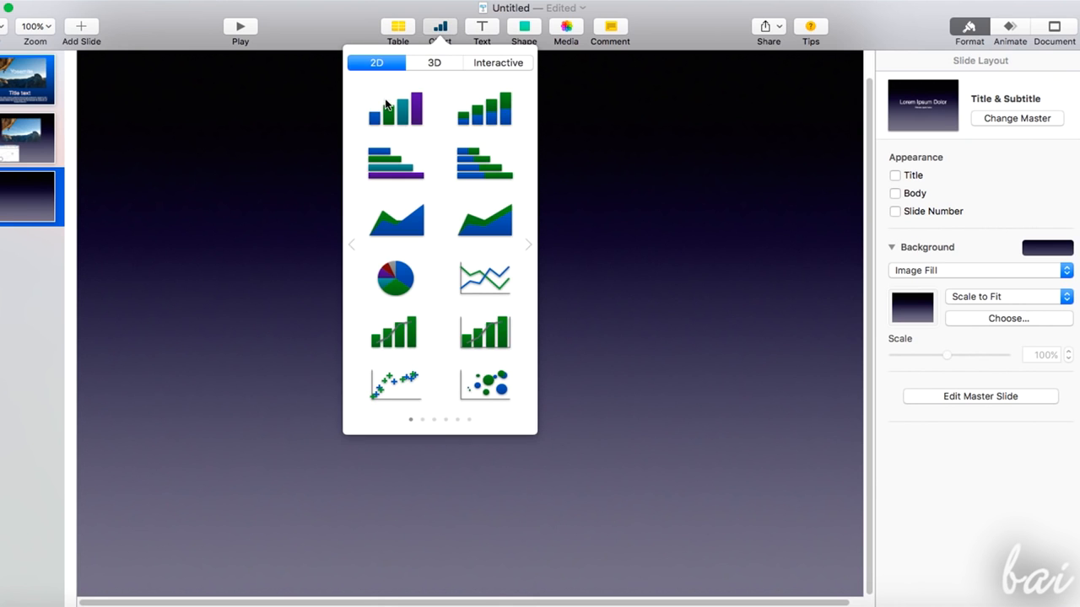
left_click(387, 104)
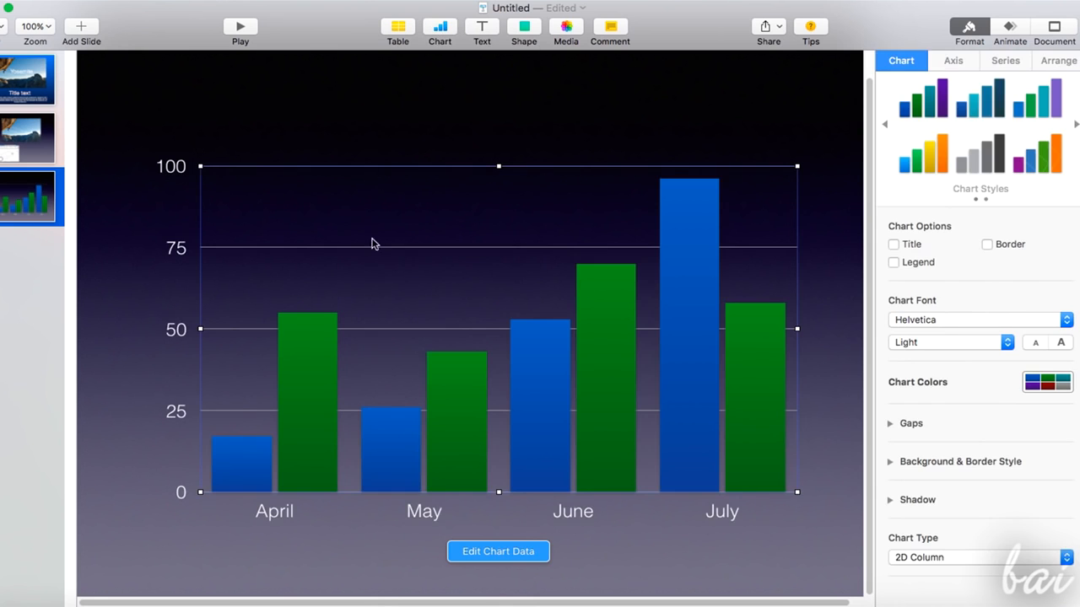
left_click(512, 553)
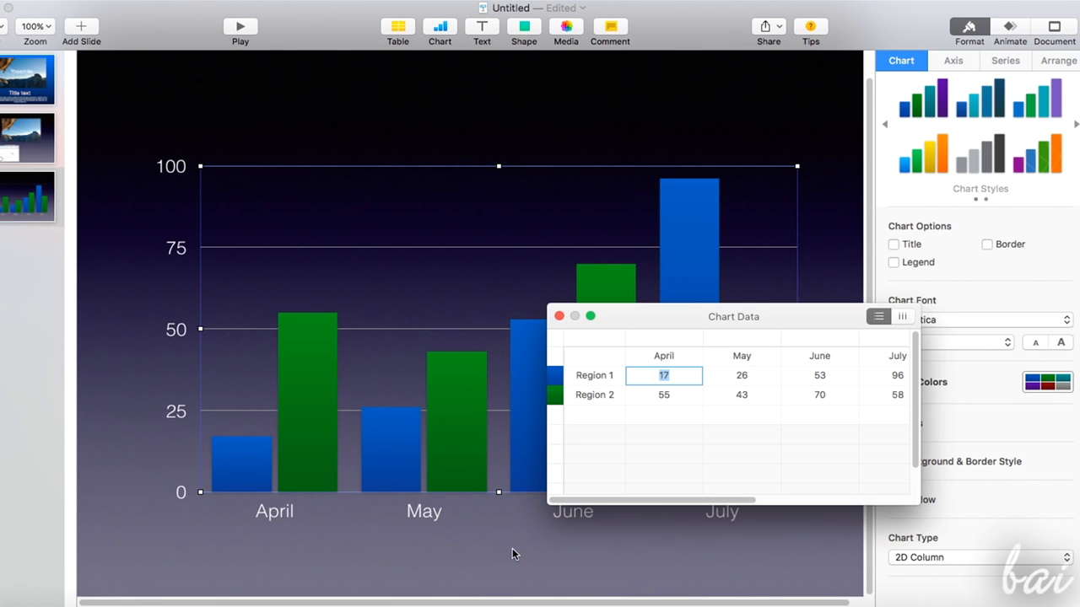
left_click(690, 396)
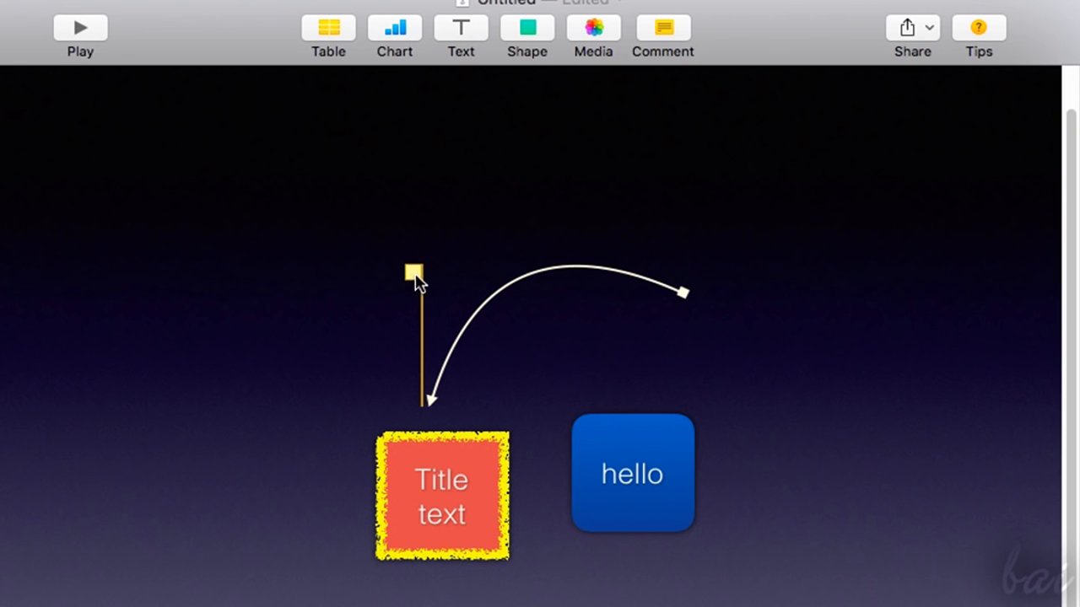
- View the comment attached to the curved line
mouse_move(473, 319)
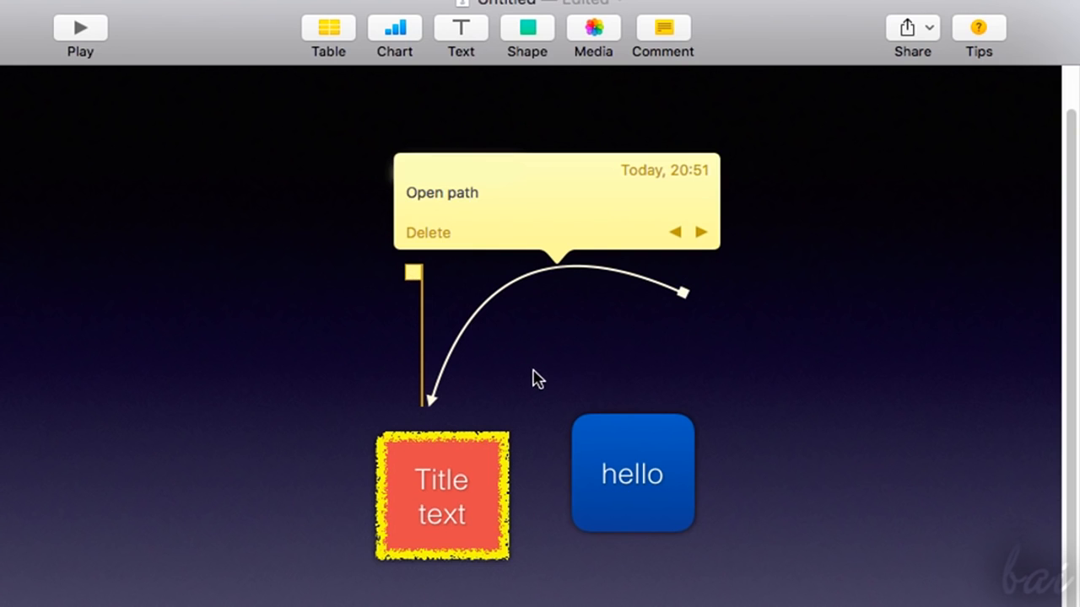
mouse_move(525, 299)
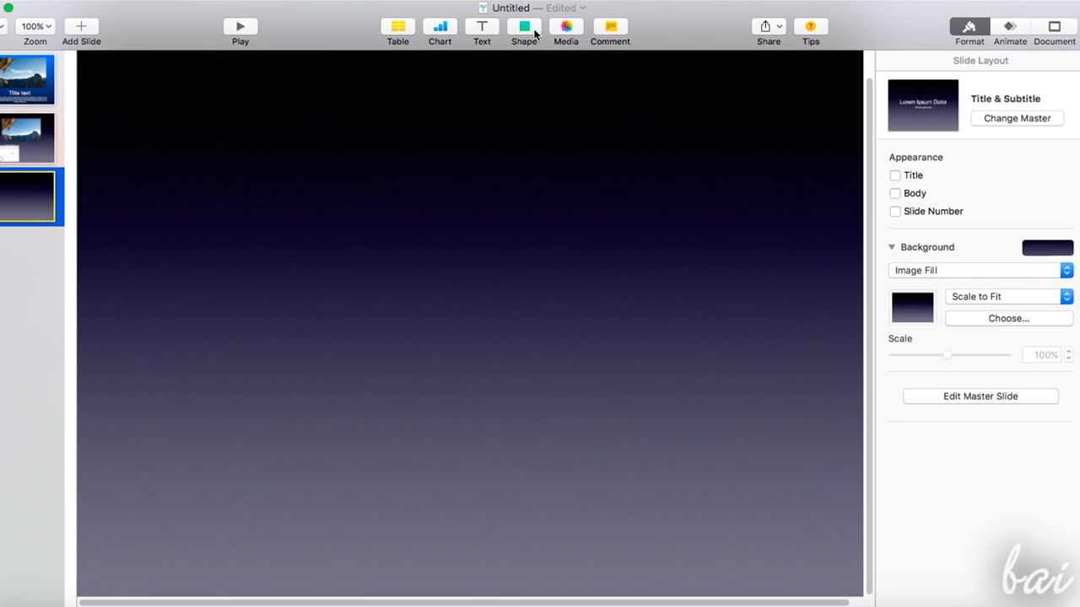
- Insert a square and a rounded square on the slide, and place the rounded one to the right of the square
left_click(532, 33)
left_click(483, 120)
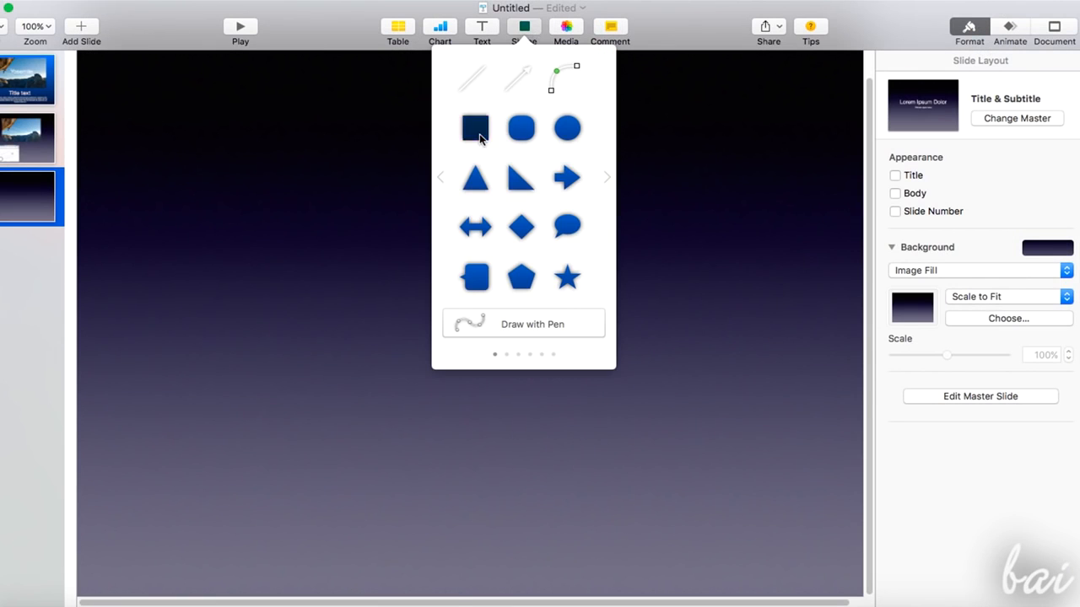
left_click(524, 33)
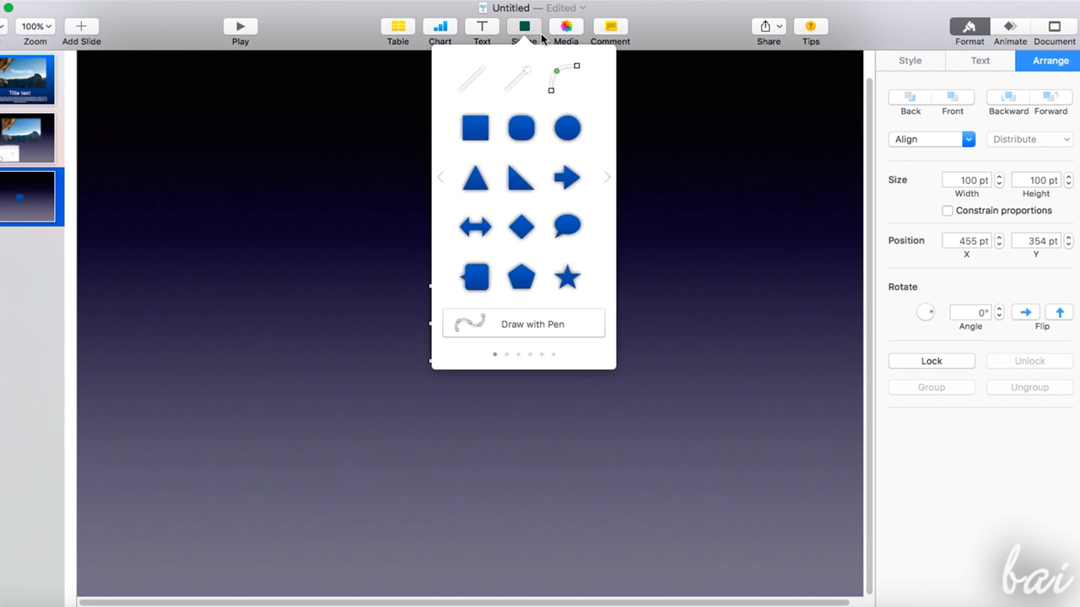
left_click(525, 137)
left_click_drag(504, 328, 618, 304)
left_click(912, 62)
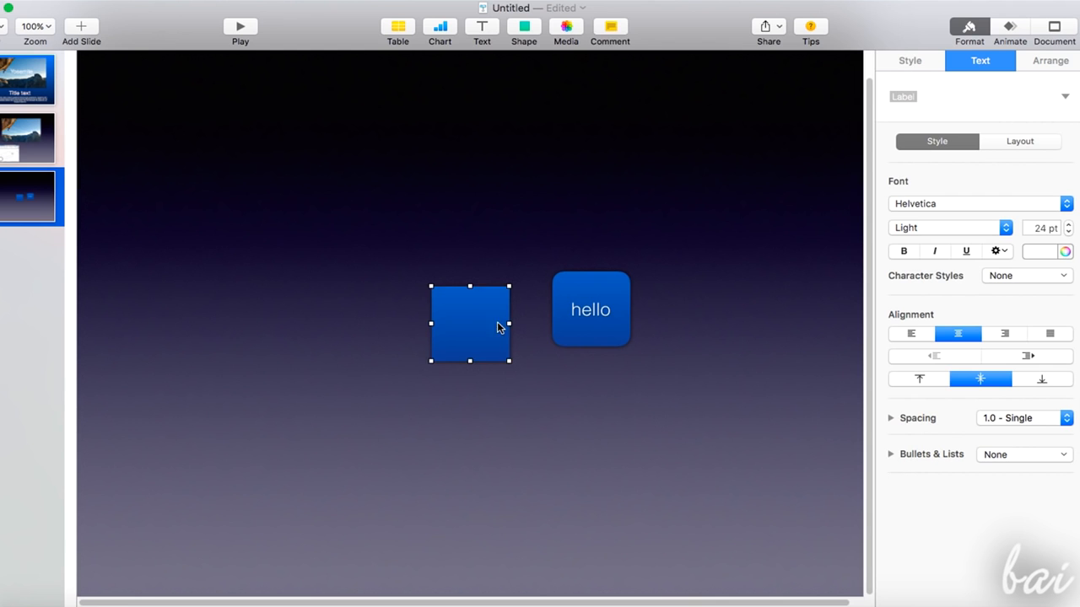
- Enter "Title text" inside the square
type("Title txt")
key("BackSpace")
key("BackSpace")
type("ext")
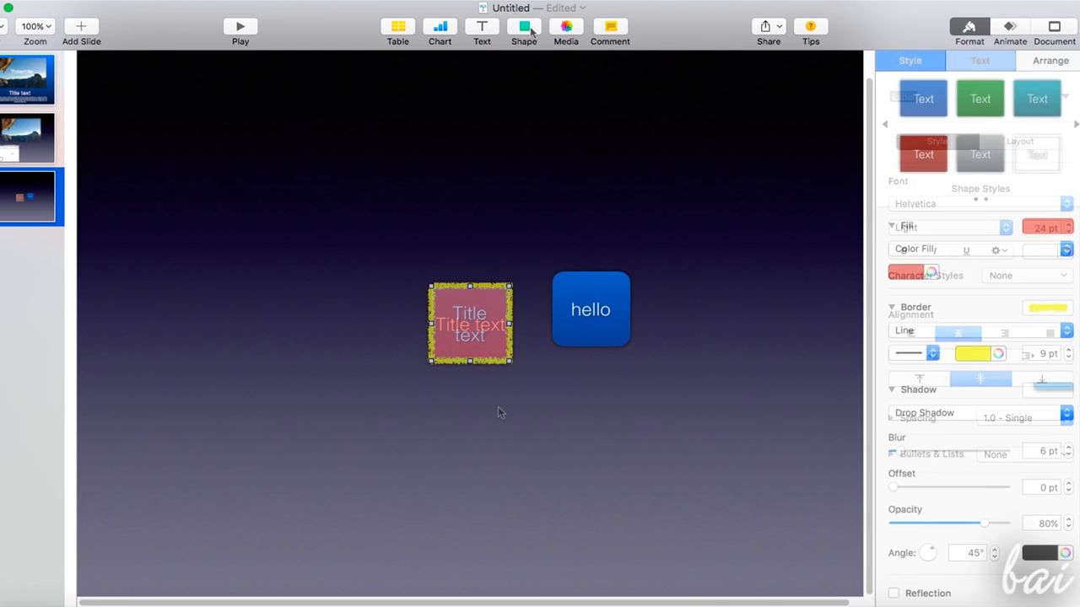
- Insert a curved line and place it above the two shapes
left_click(524, 29)
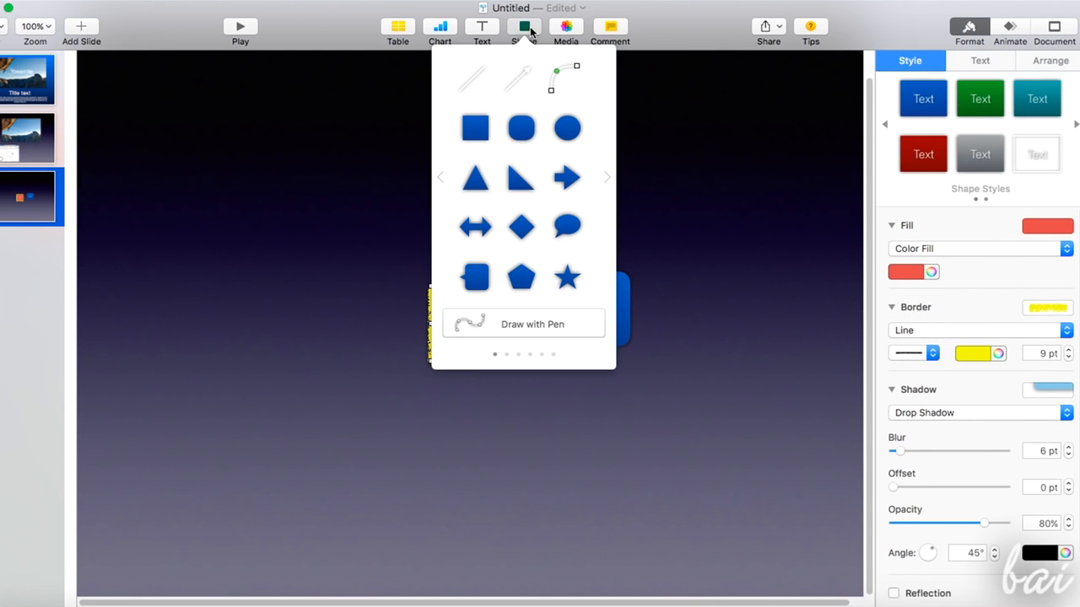
left_click(559, 82)
left_click_drag(479, 320, 561, 219)
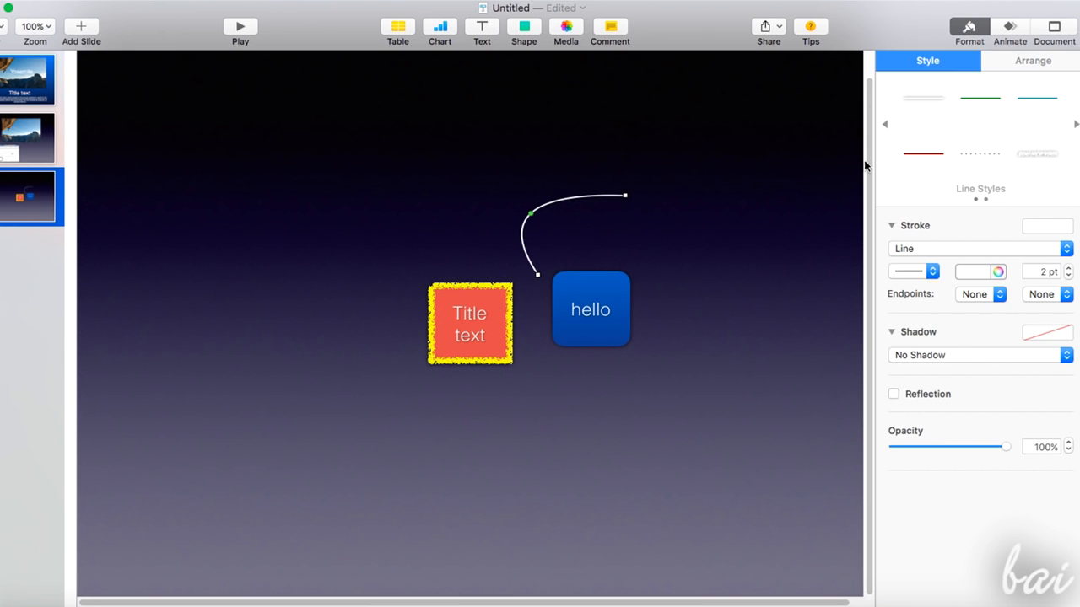
- Set the curved line's stroke to a solid pale yellow line at 100% opacity
left_click(932, 271)
left_click(919, 287)
left_click(932, 271)
left_click(919, 255)
mouse_move(1006, 448)
left_mouse_down()
mouse_move(885, 441)
mouse_move(985, 461)
mouse_move(1012, 454)
left_mouse_up()
- Give the curved line a filled arrowhead at its lower end and a solid square at its upper end
left_click(1001, 295)
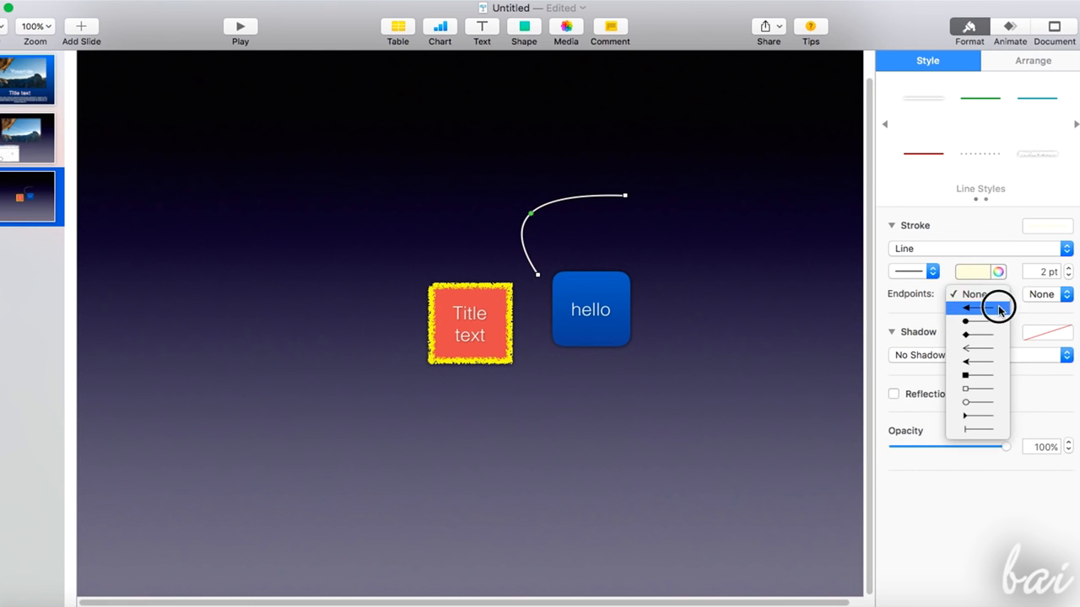
left_click(998, 308)
left_click(1060, 294)
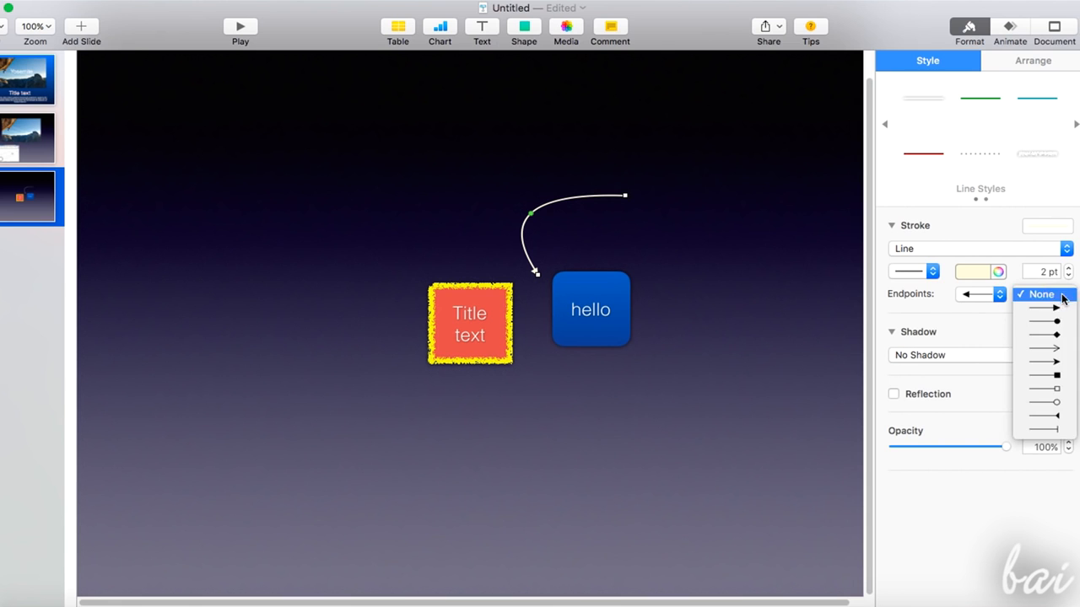
left_click(1050, 349)
left_click(1064, 355)
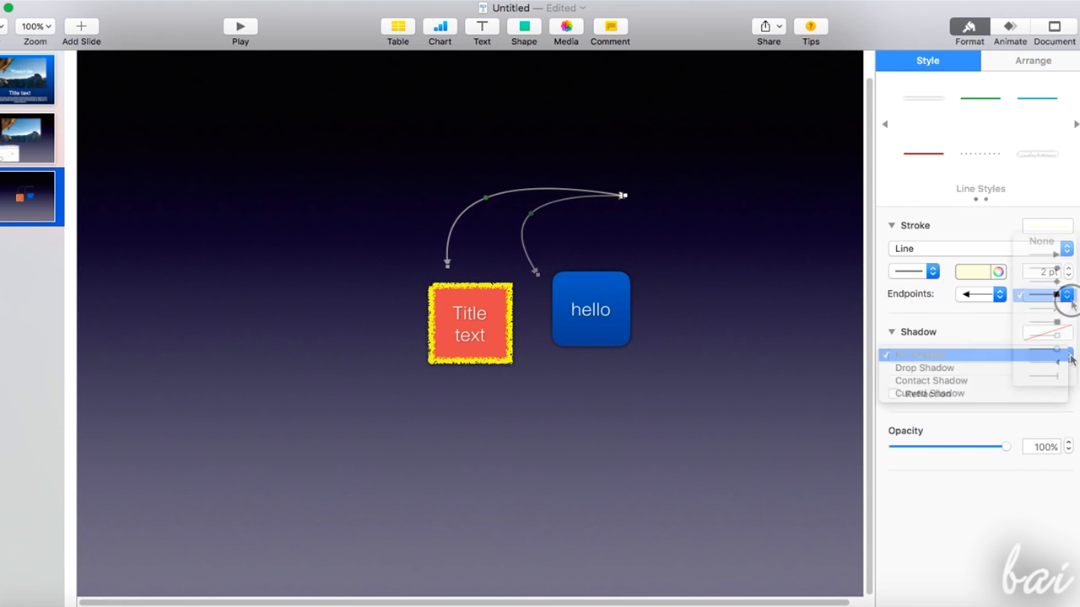
left_click(1054, 361)
left_click(1051, 336)
left_click(1060, 331)
- Look through the curved line's arrangement settings
left_click(1033, 60)
left_click(998, 176)
left_click(1042, 356)
left_click(919, 357)
left_click(980, 357)
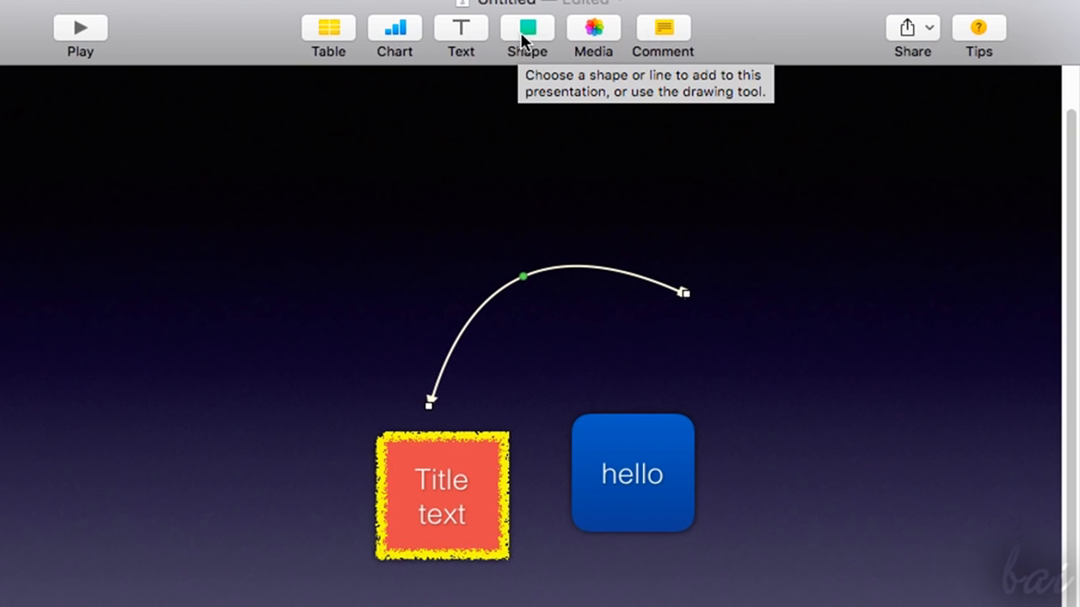
- Attach a comment reading "Open path" to the curved line and close it
left_click(681, 26)
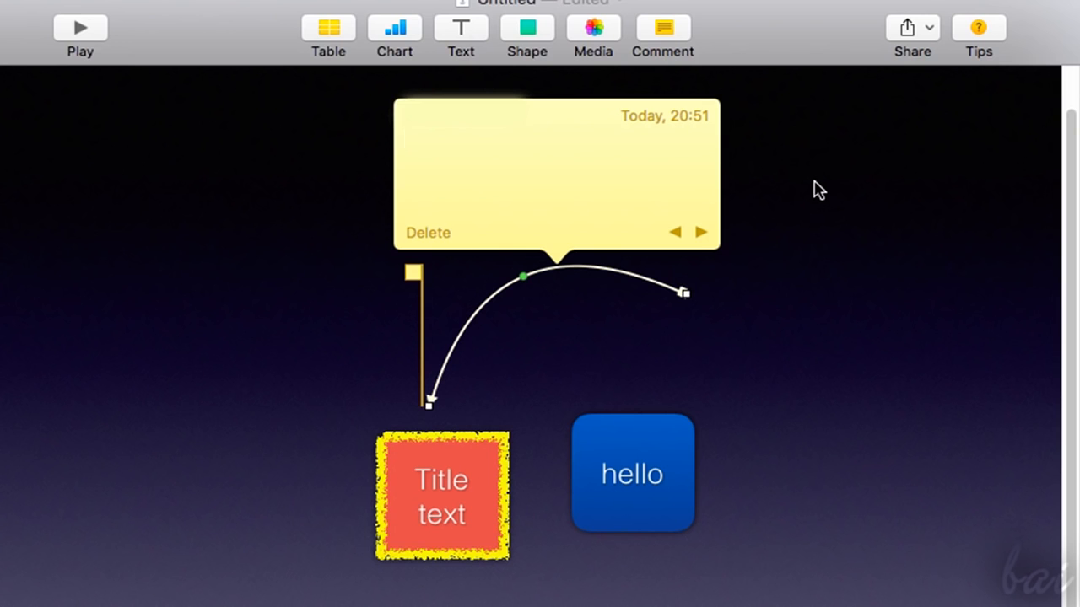
type("Open path")
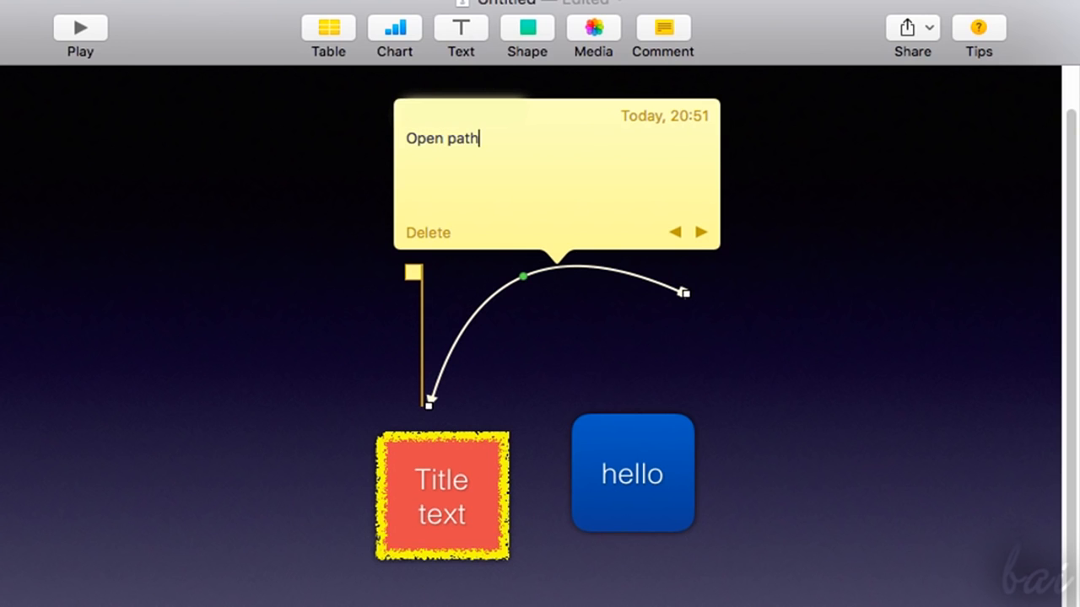
left_click(884, 204)
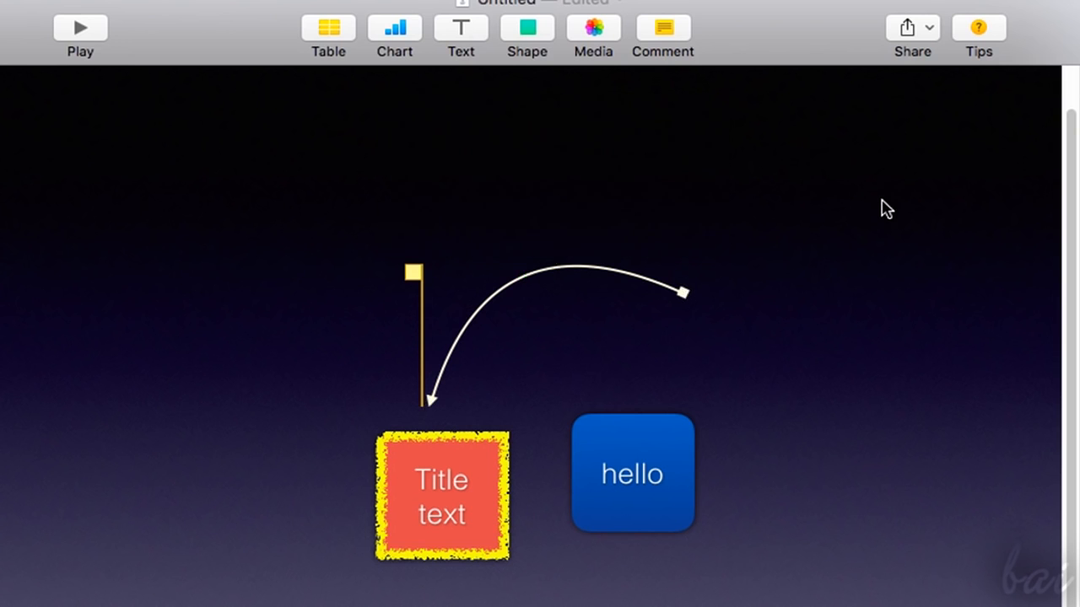
- Reopen the curved line's "Open path" comment and enter "Hello" in it
mouse_move(474, 326)
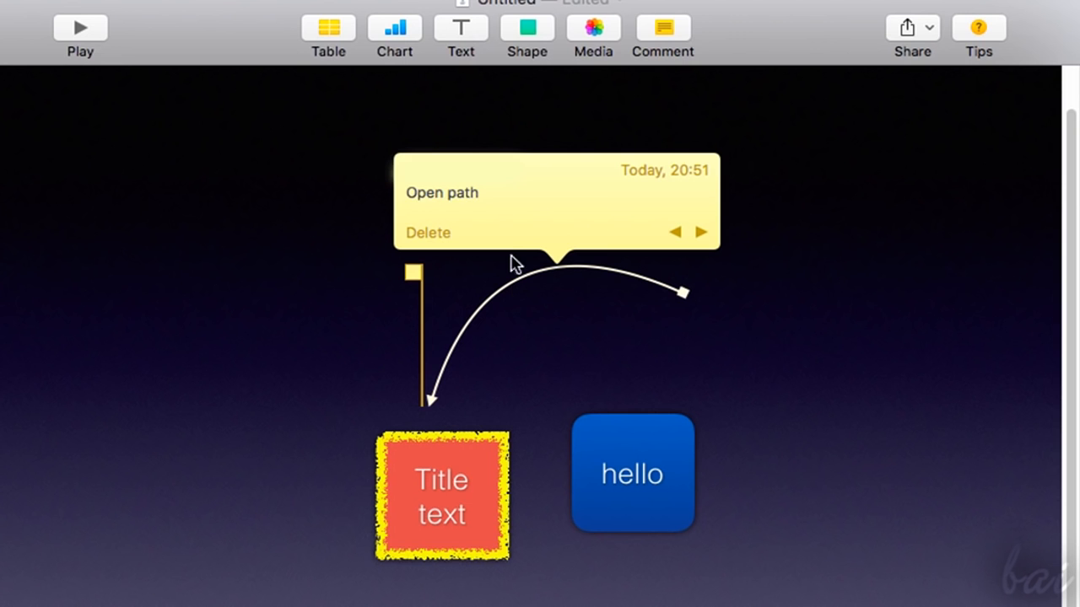
left_click(499, 194)
left_click(489, 155)
type("Hello")
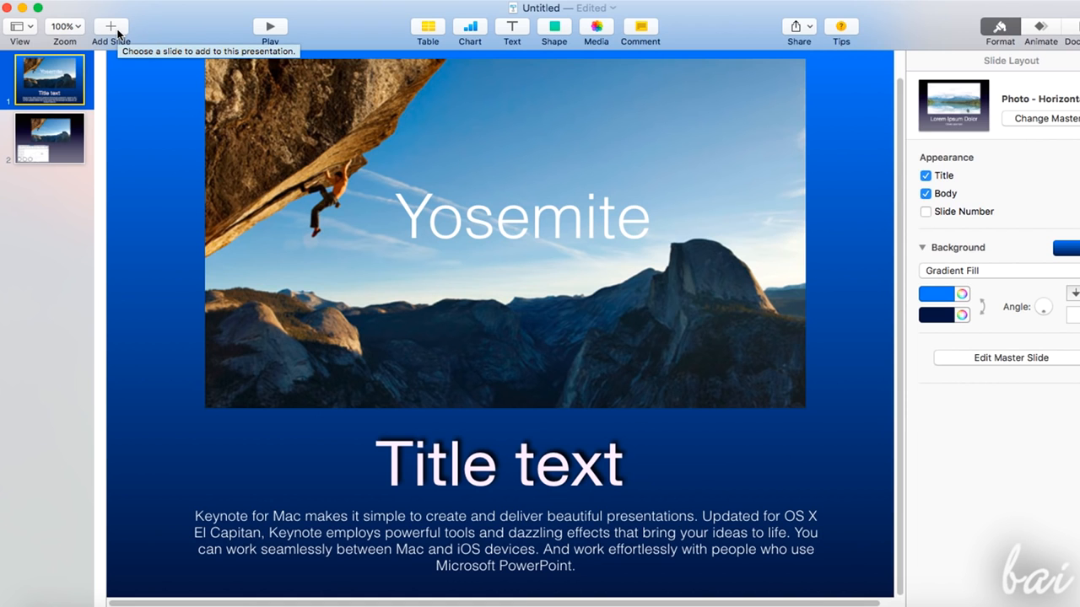
- Add a Title, Bullets & Photo slide after the first slide and select its body text and photo placeholders
left_click(112, 29)
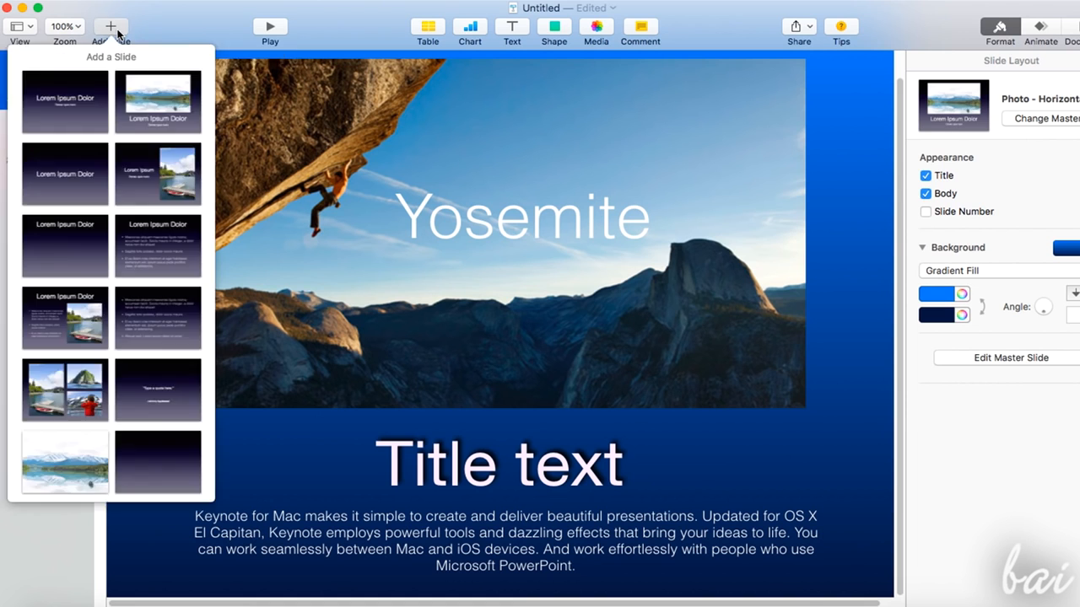
left_click(65, 316)
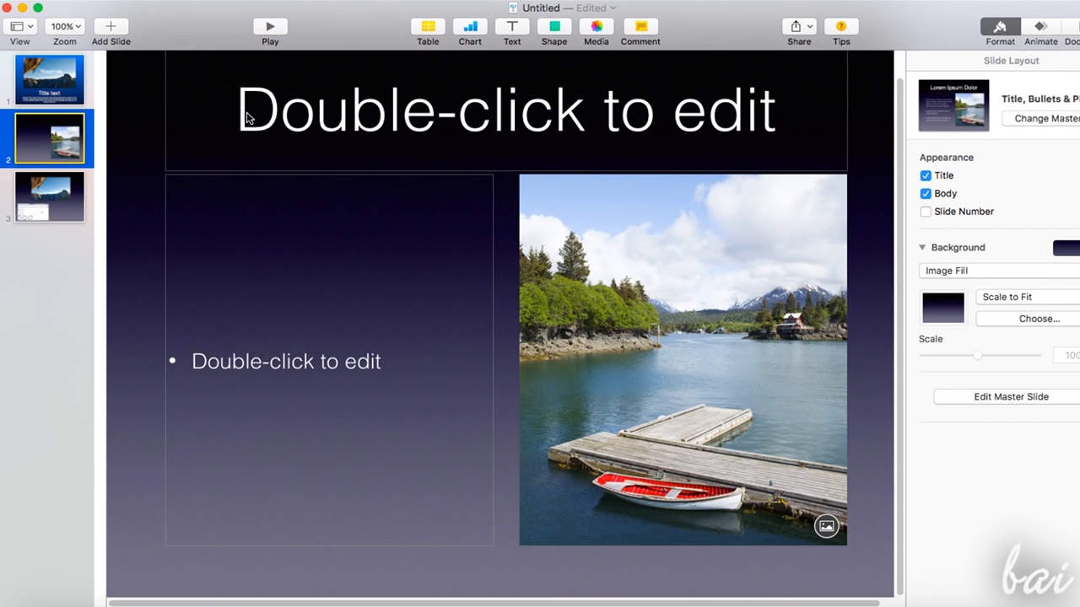
left_click(374, 292)
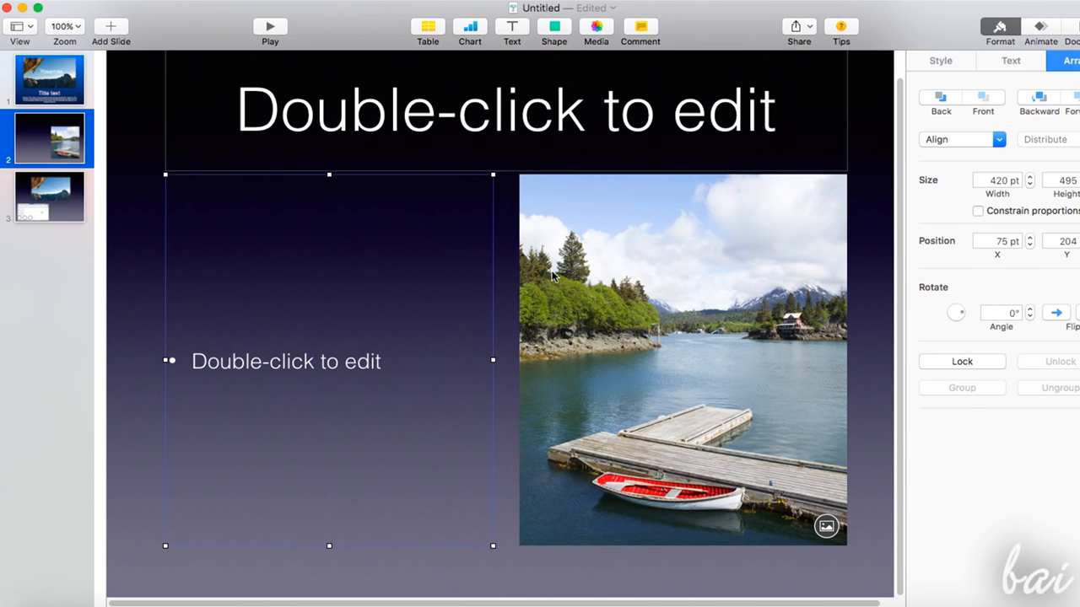
left_click(622, 278)
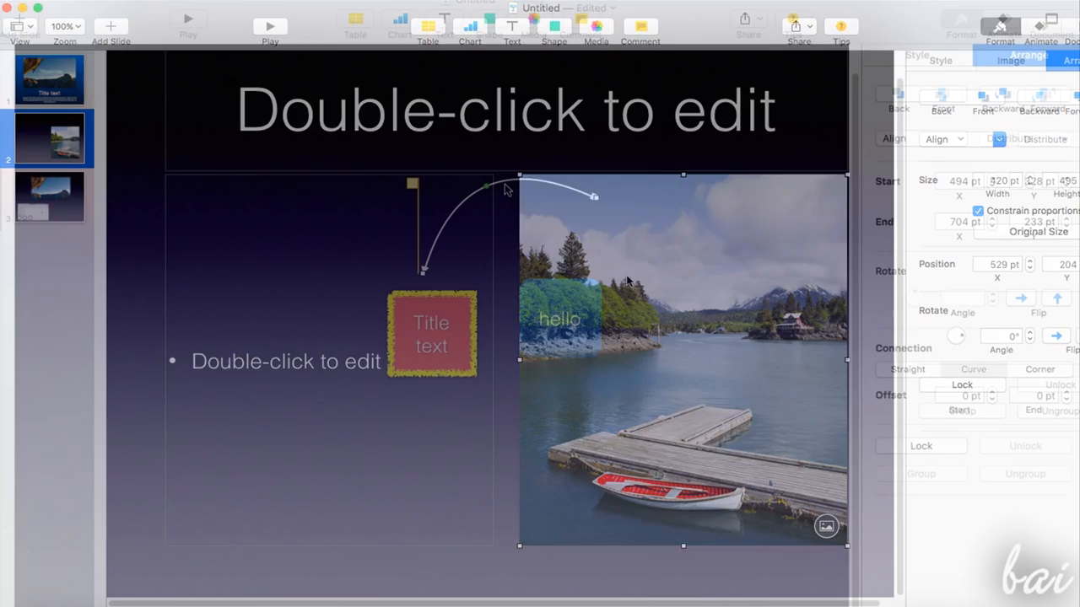
- Cut the curved line and the blue "hello" shape, and cut the third slide
right_click(505, 182)
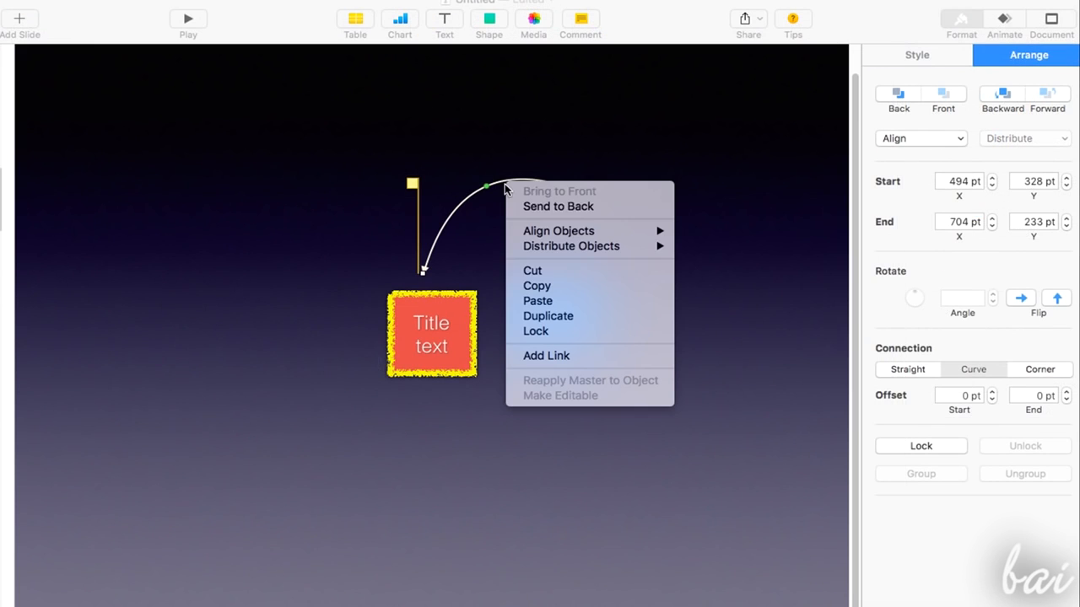
left_click(534, 270)
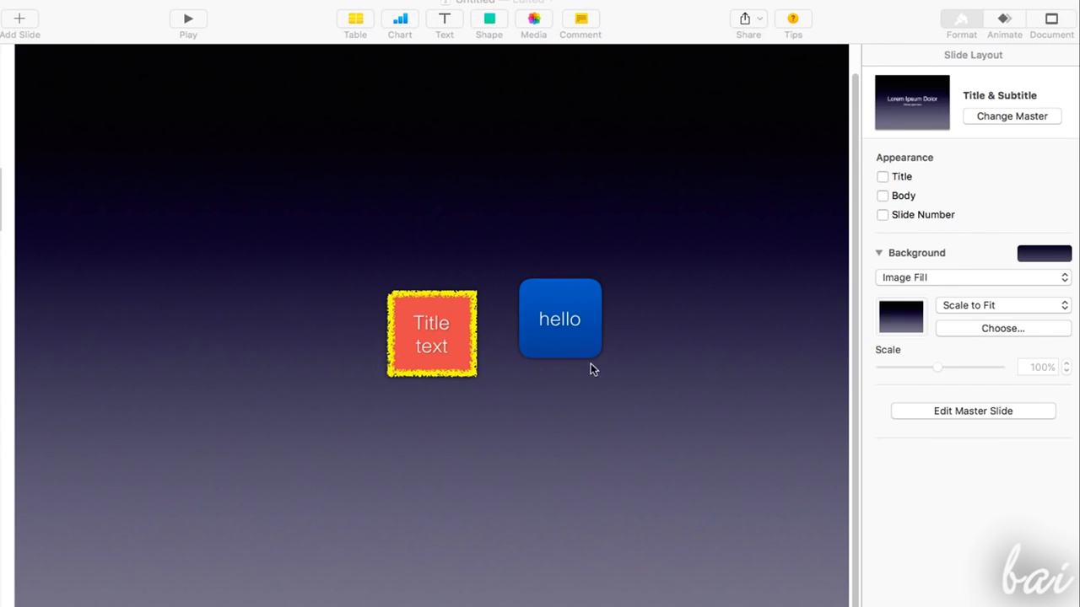
right_click(585, 302)
left_click(613, 389)
right_click(67, 282)
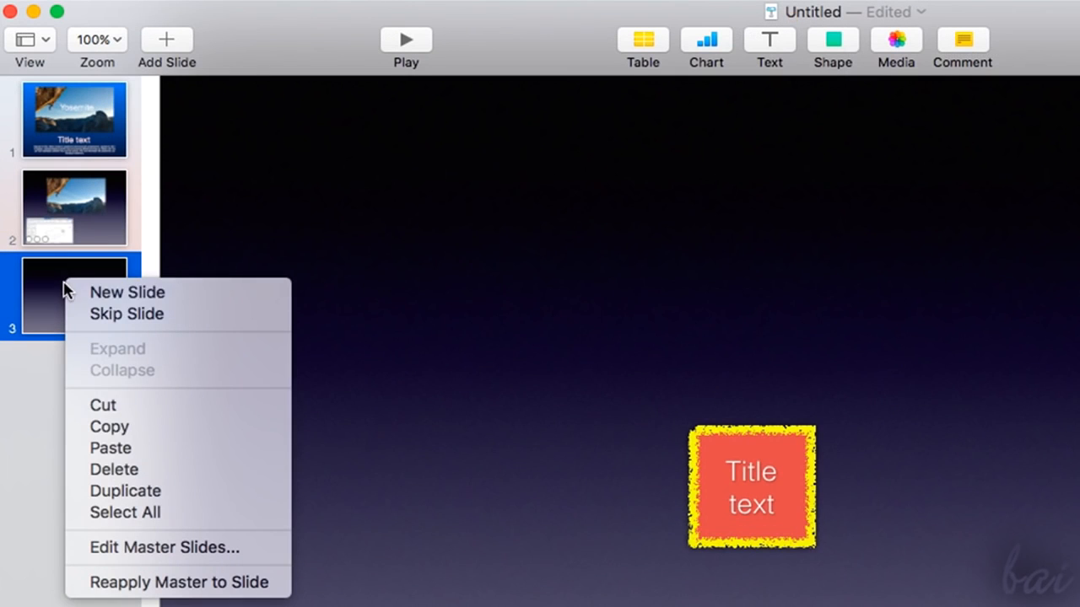
left_click(107, 407)
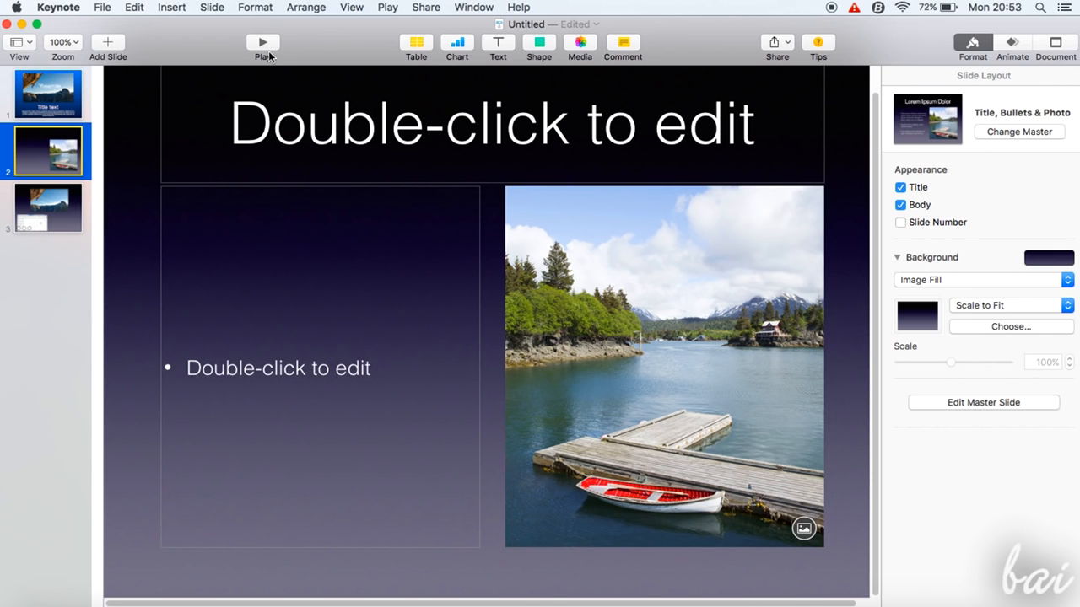
- Play the slideshow from the second slide, advance one slide and exit
left_click(263, 44)
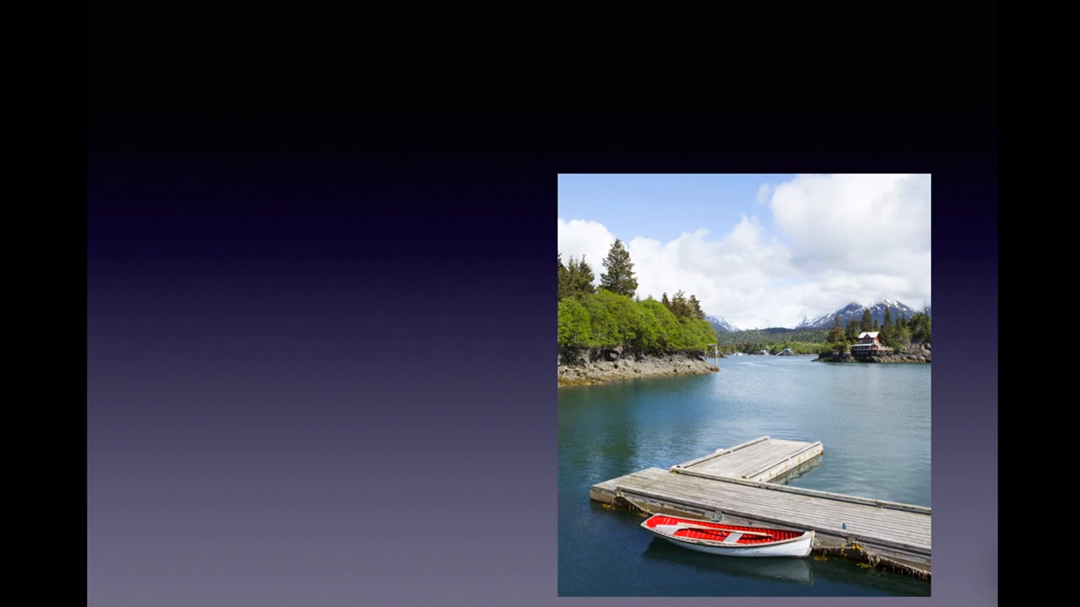
key("Right")
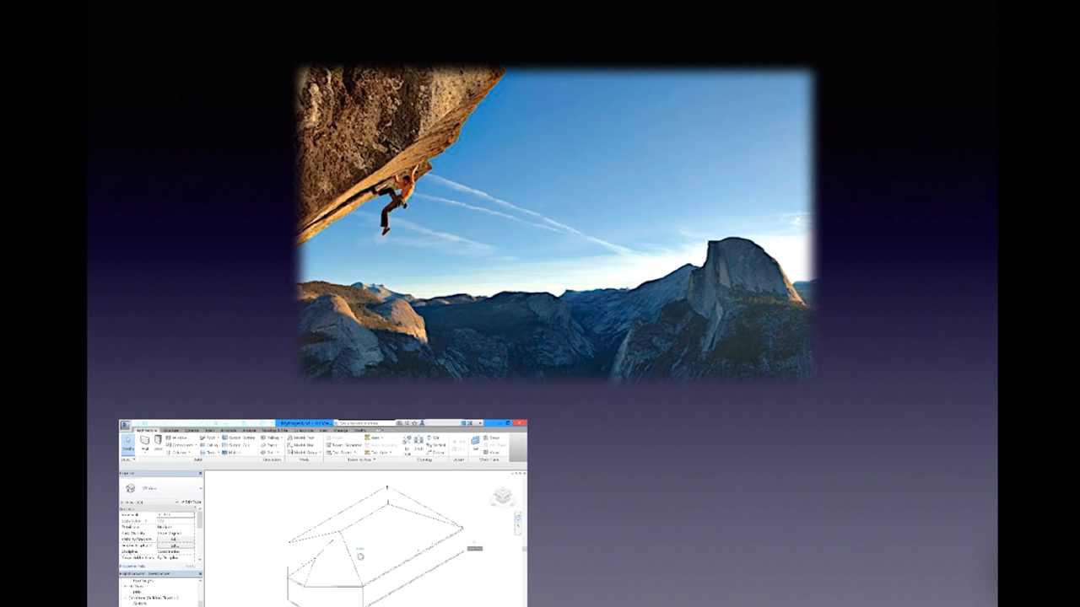
key("Escape")
- Play the slideshow from the first slide, advance through the slides and exit
left_click(77, 76)
left_click(268, 47)
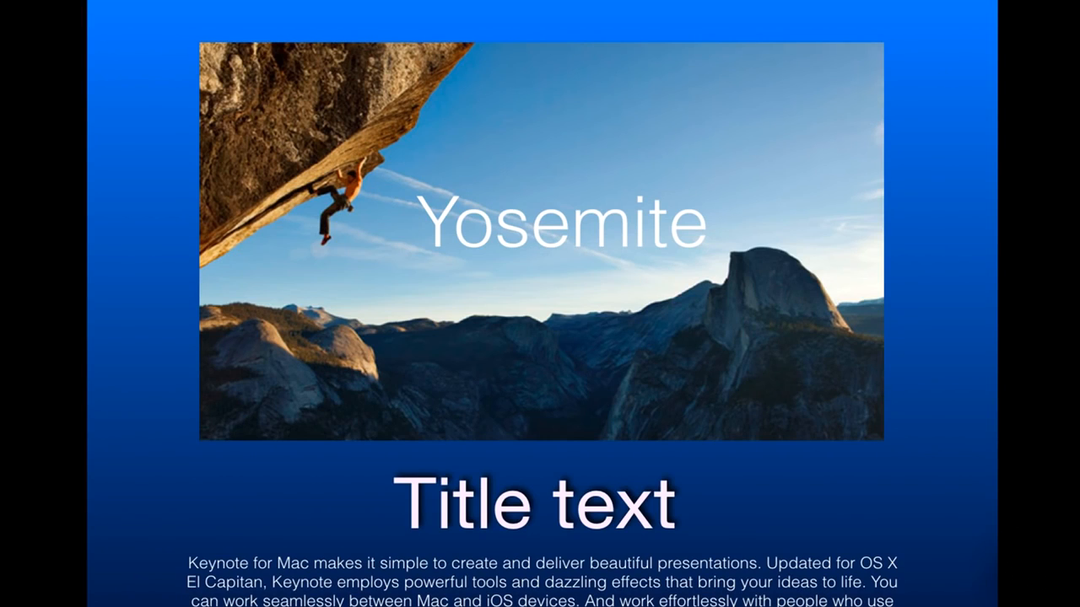
key("Right")
key("Right")
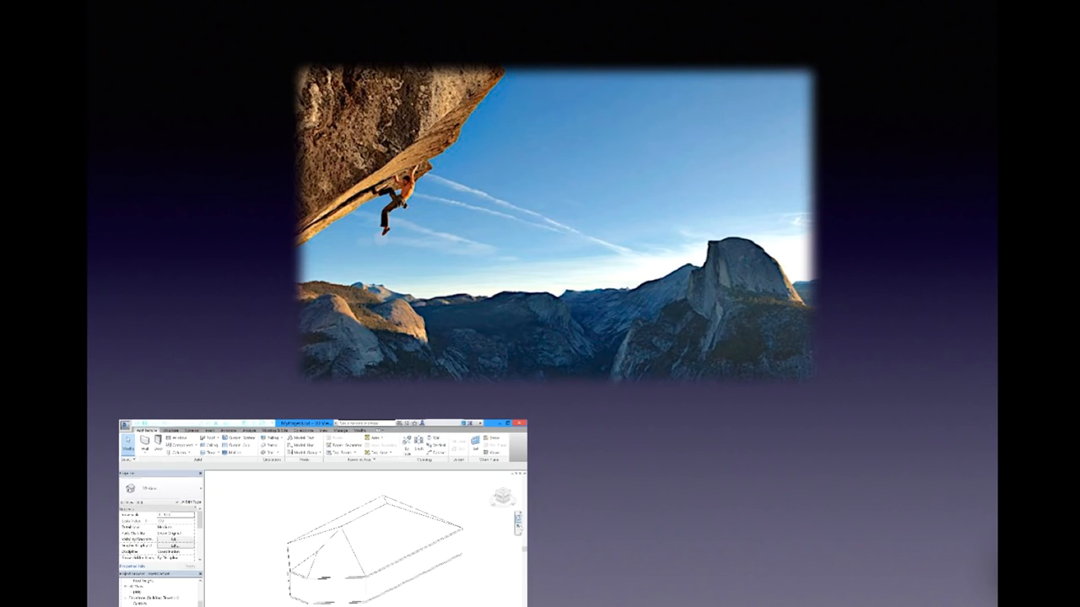
key("Escape")
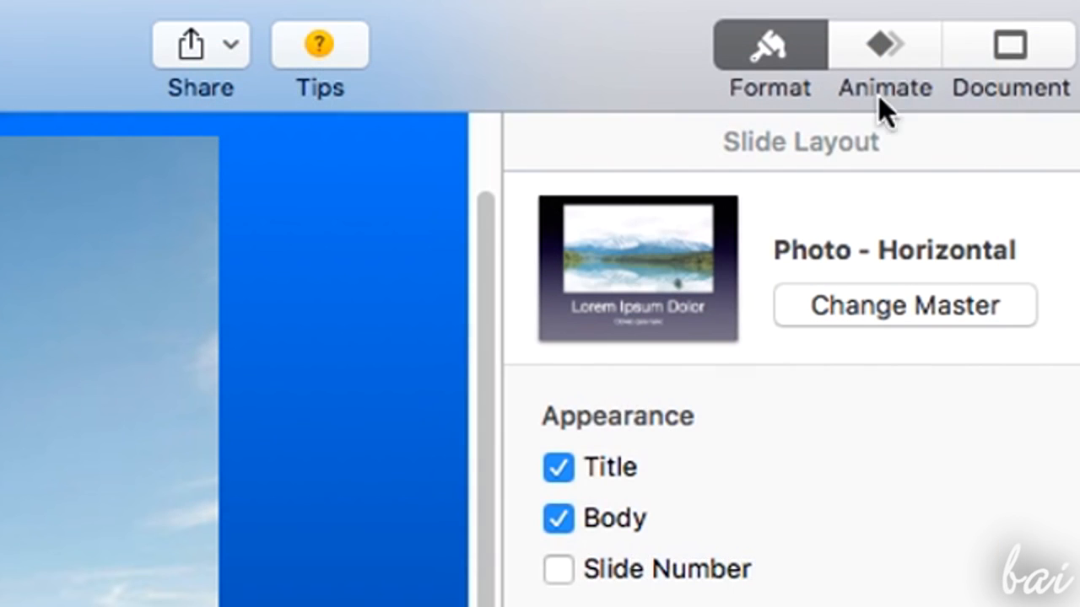
- Add a Confetti transition to the first slide and preview it
left_click(905, 47)
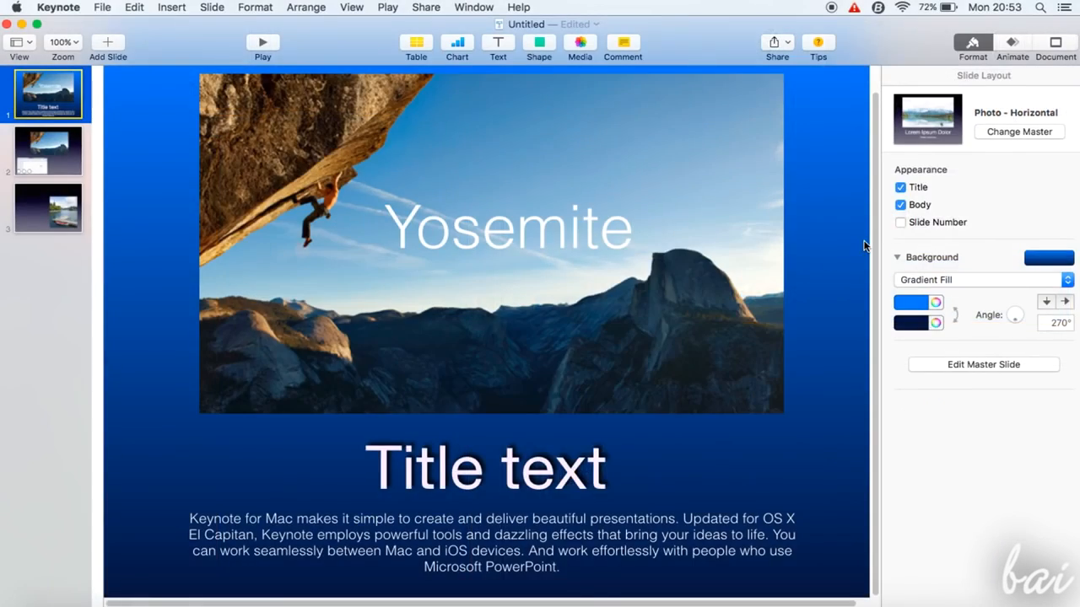
left_click(1015, 44)
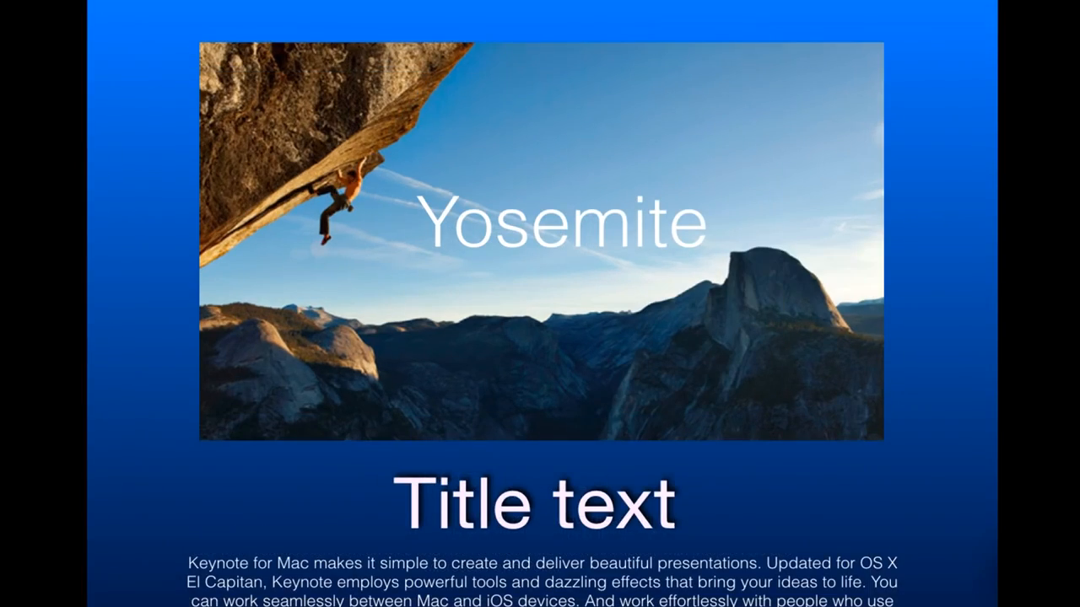
key("Right")
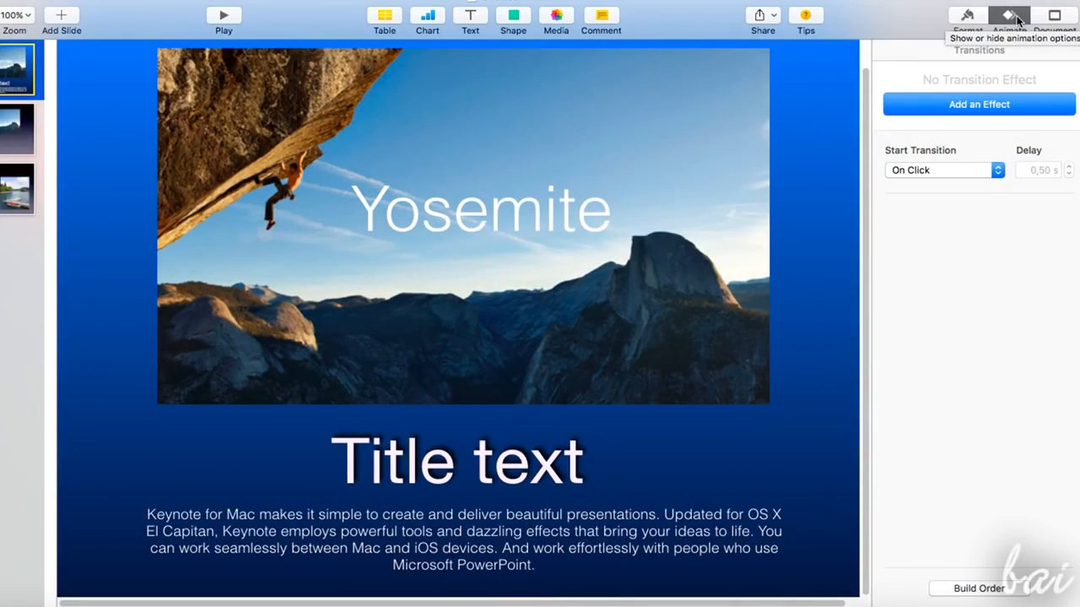
left_click(1002, 106)
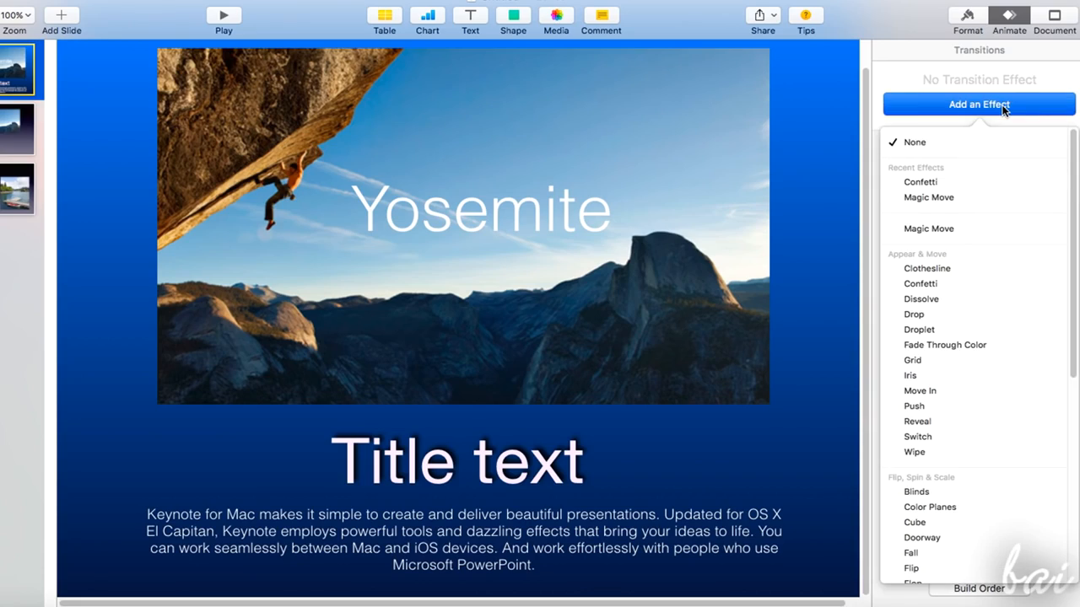
left_click(956, 182)
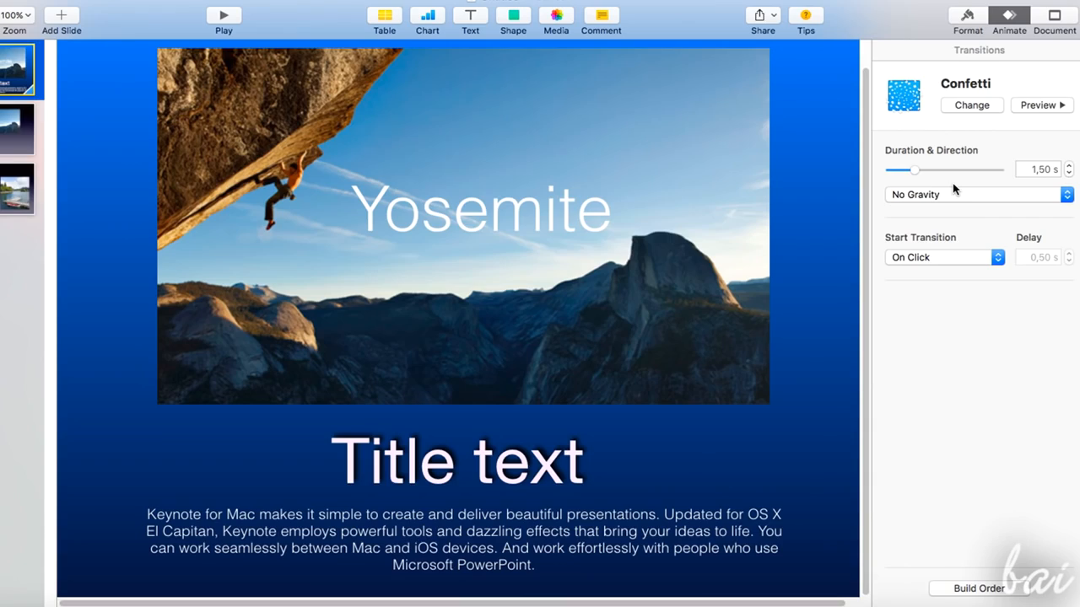
left_click(1026, 111)
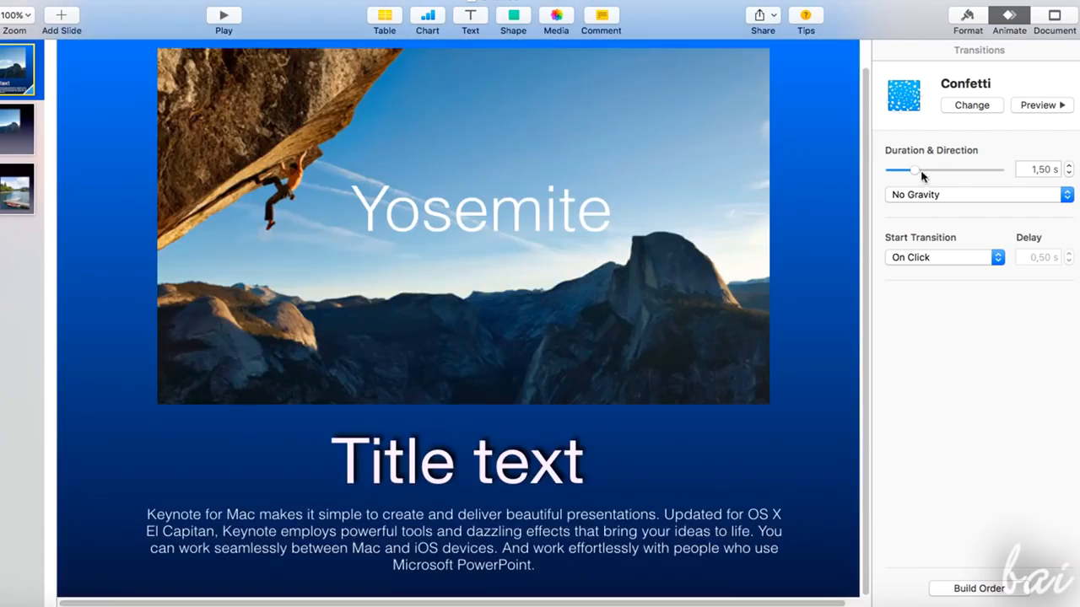
- Set the Confetti transition to 3.50 s with Gravity and an On Click start, and play it in the slideshow
left_click_drag(916, 170, 973, 171)
left_click(1044, 112)
left_click(997, 257)
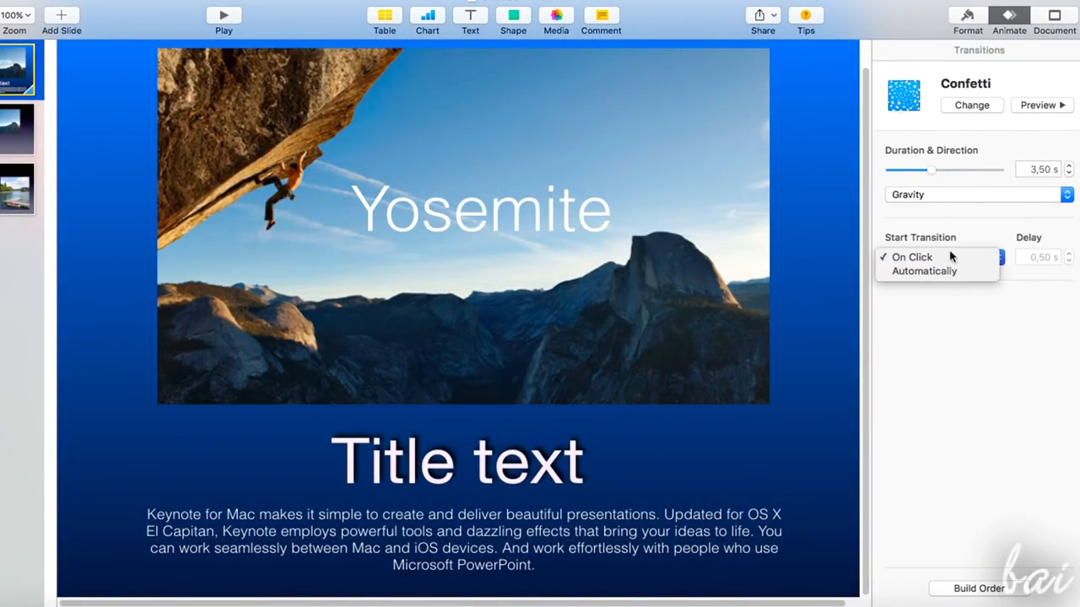
left_click(968, 259)
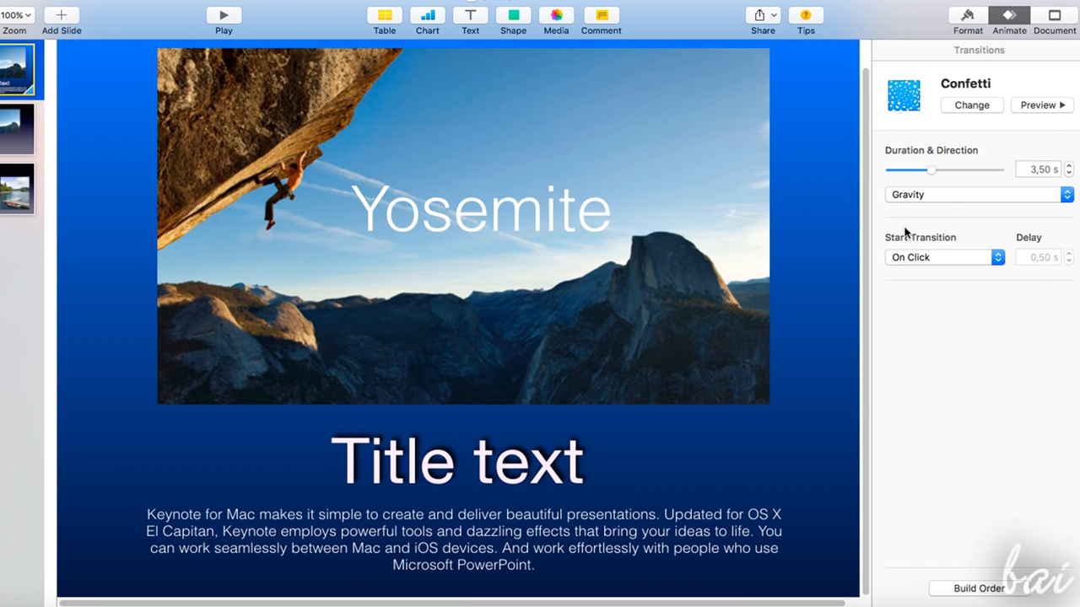
left_click(224, 15)
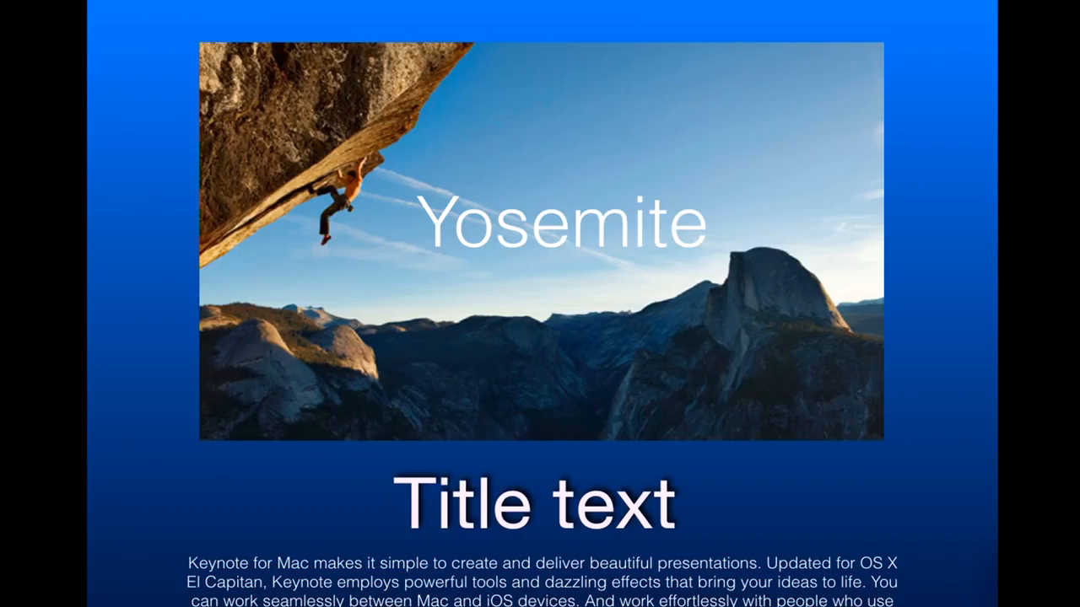
key("space")
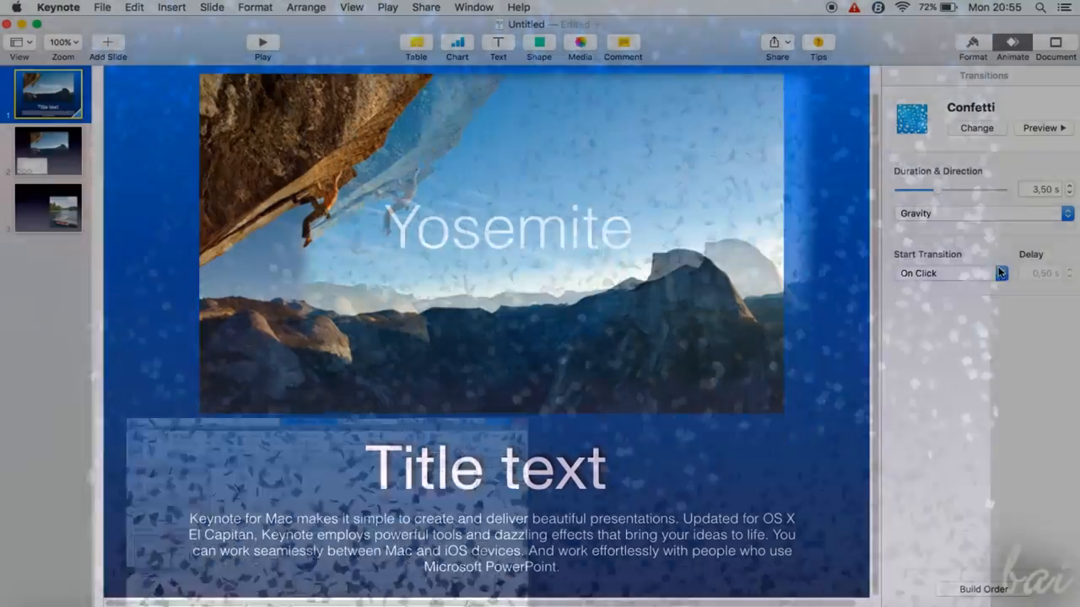
- Set the first slide's transition to start automatically with a 1.75 s delay and play the slideshow
left_click(1000, 274)
left_click(989, 286)
left_click(1068, 269)
left_click(1069, 269)
left_click(1068, 269)
left_click(1068, 269)
key("alt+super+p")
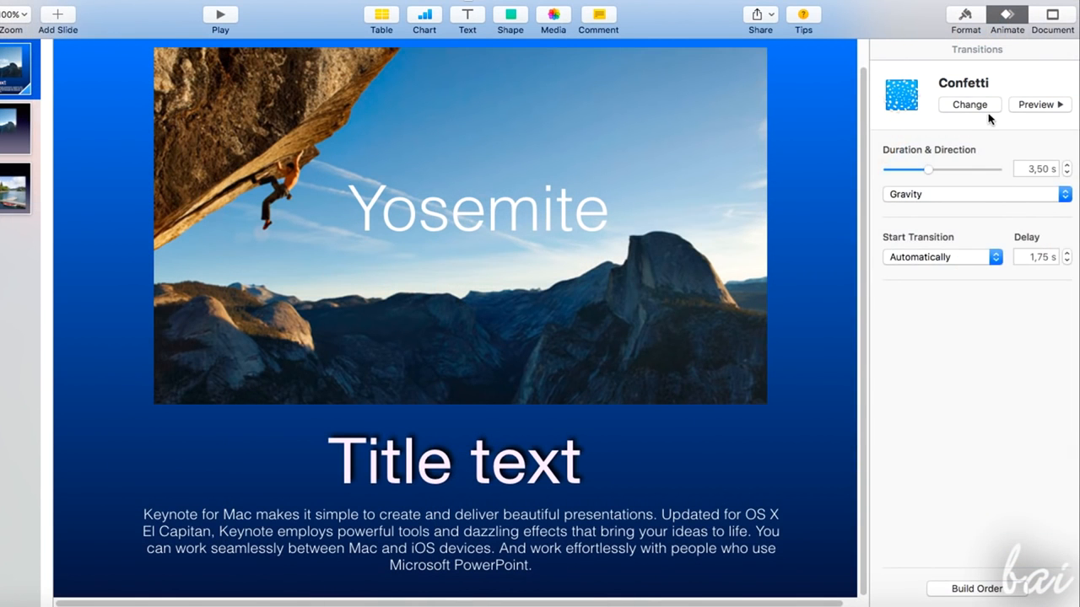
- Remove the first slide's Confetti transition and add a Drop build-in effect to the "Yosemite" text
left_click(982, 107)
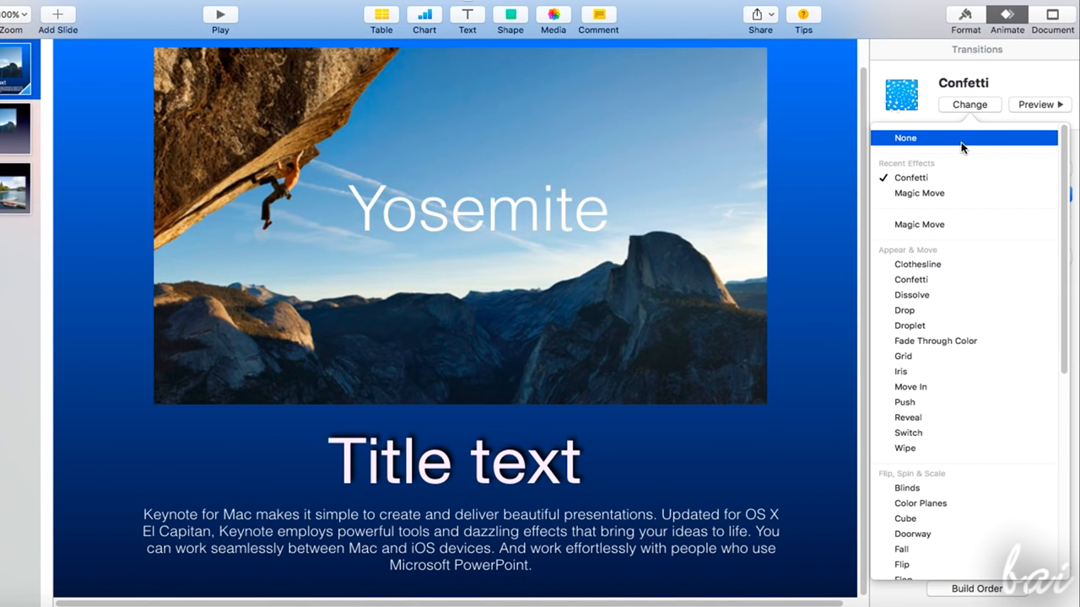
left_click(961, 138)
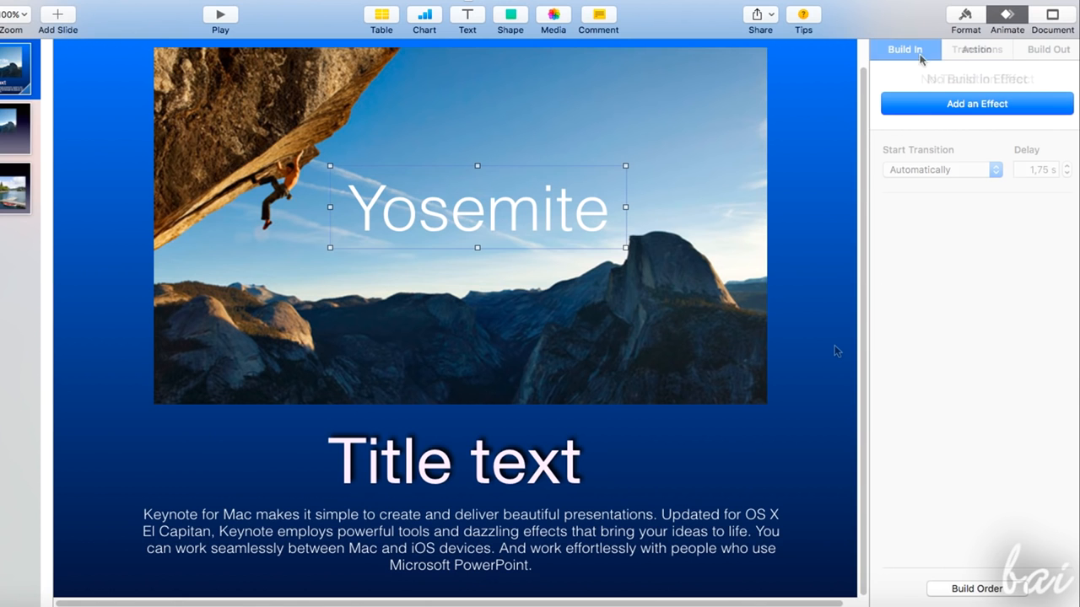
left_click(948, 108)
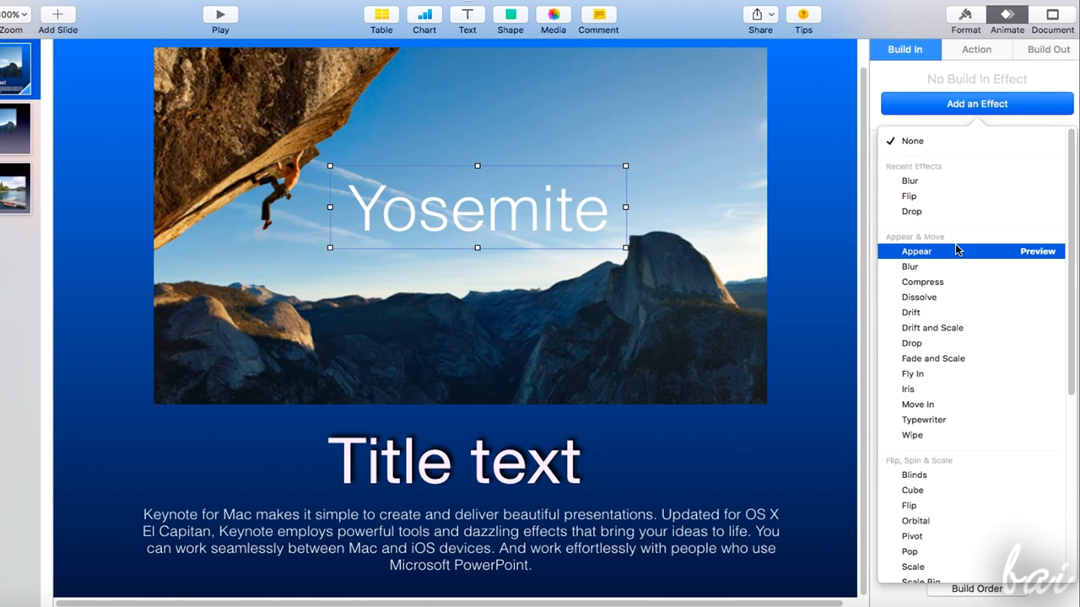
left_click(930, 343)
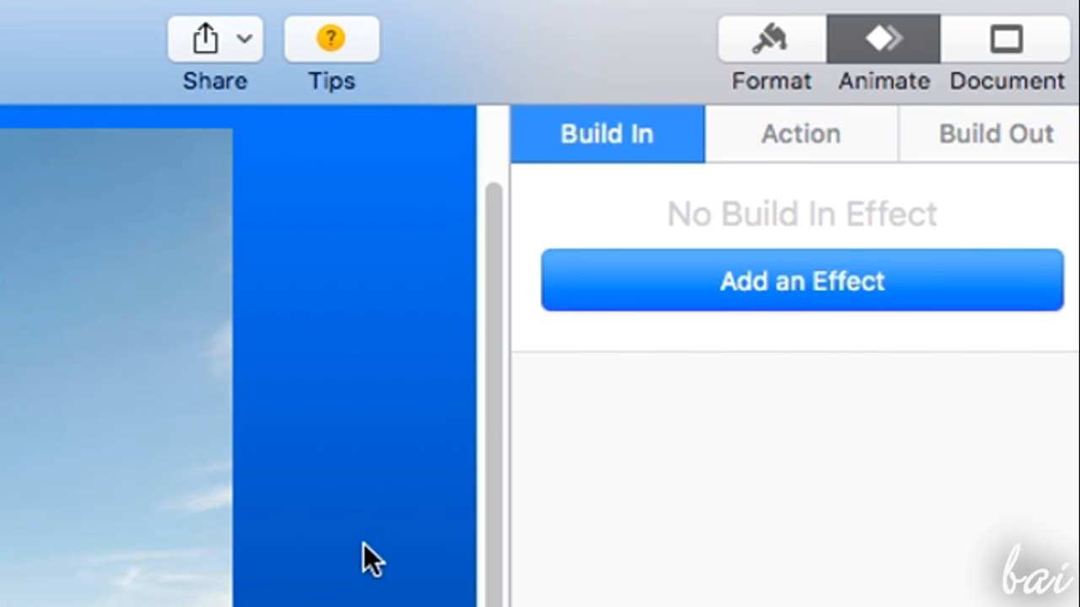
- Give the "Title text" box a Blinds build-in effect and a Blink action effect
left_click(973, 51)
left_click(978, 135)
left_click(839, 147)
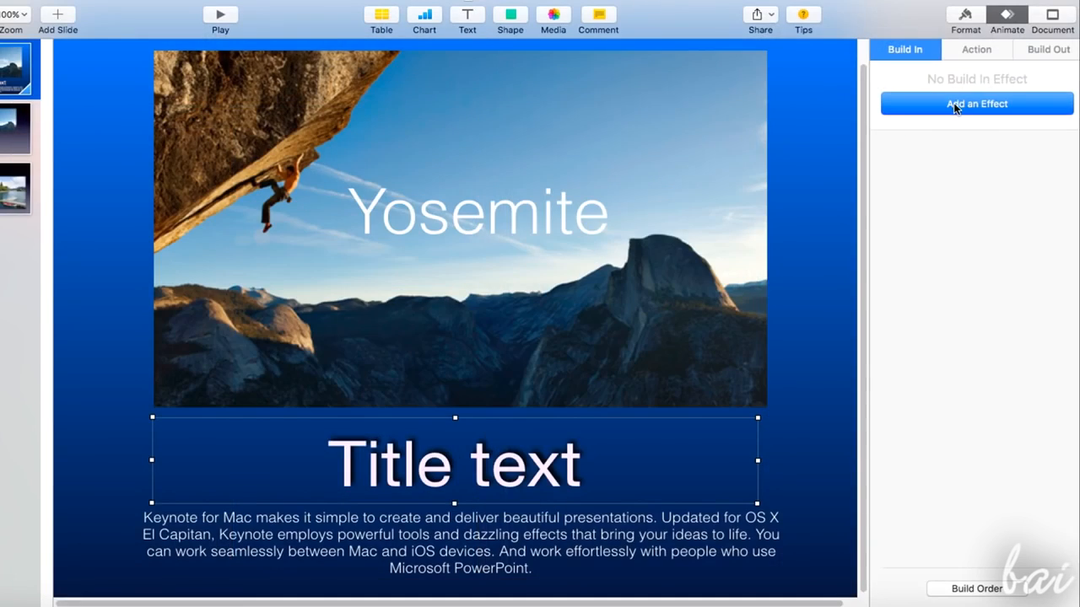
left_click(957, 105)
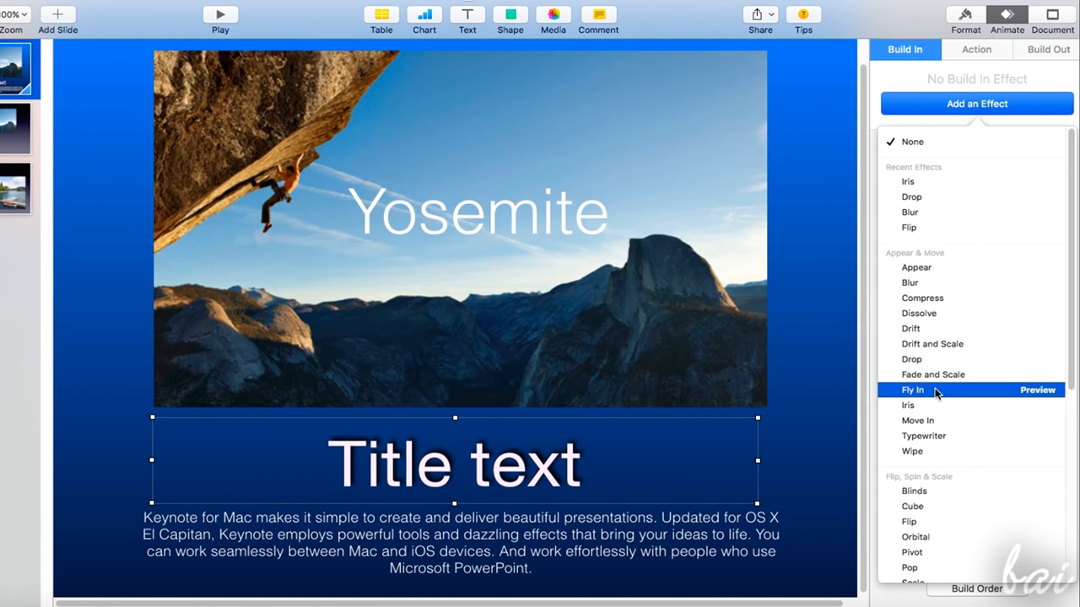
left_click(934, 492)
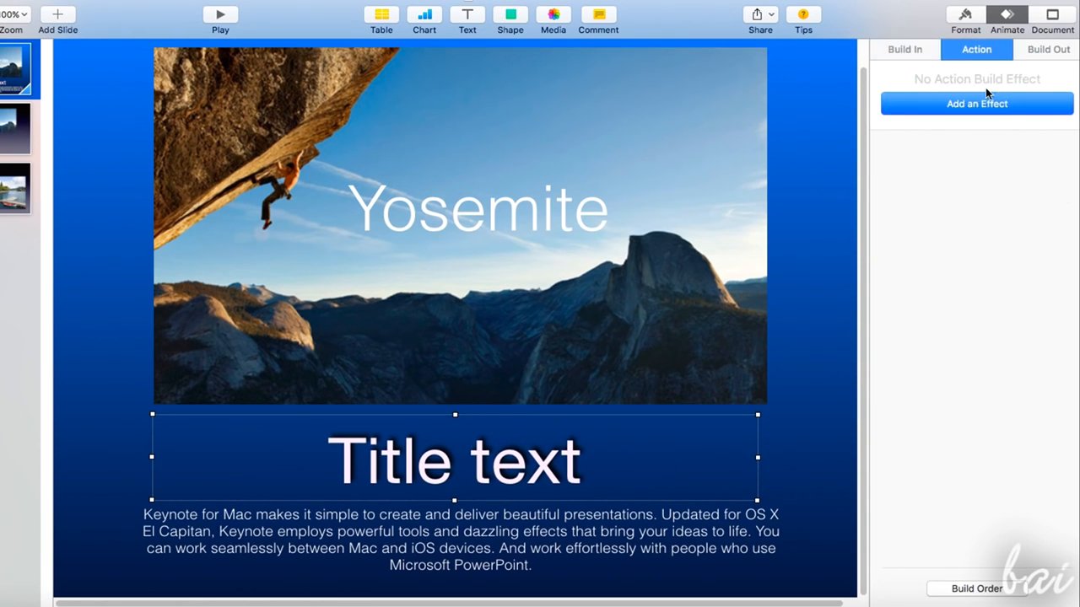
left_click(991, 106)
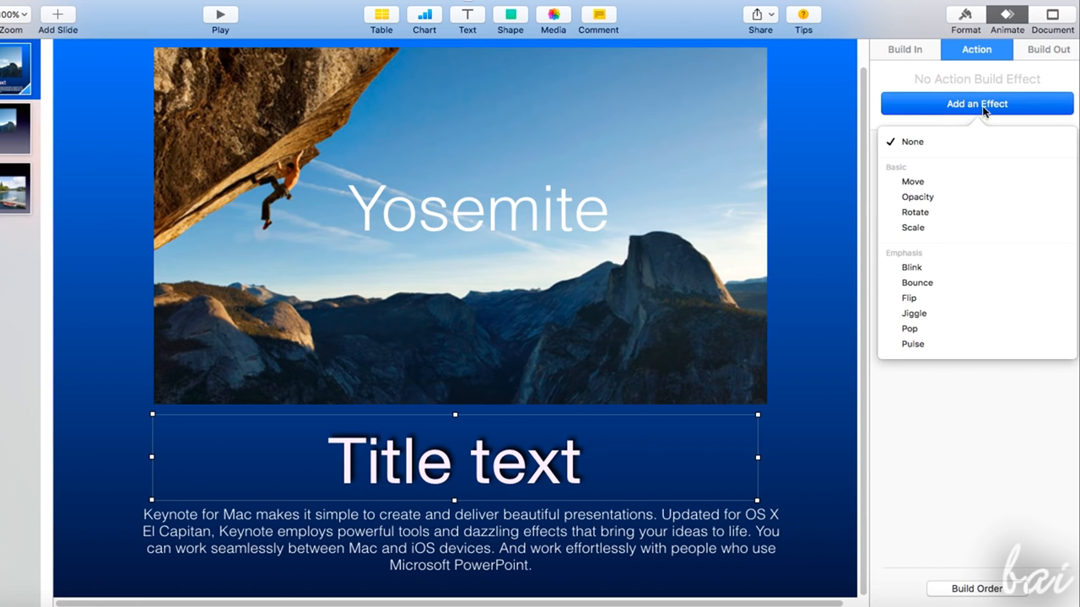
left_click(918, 267)
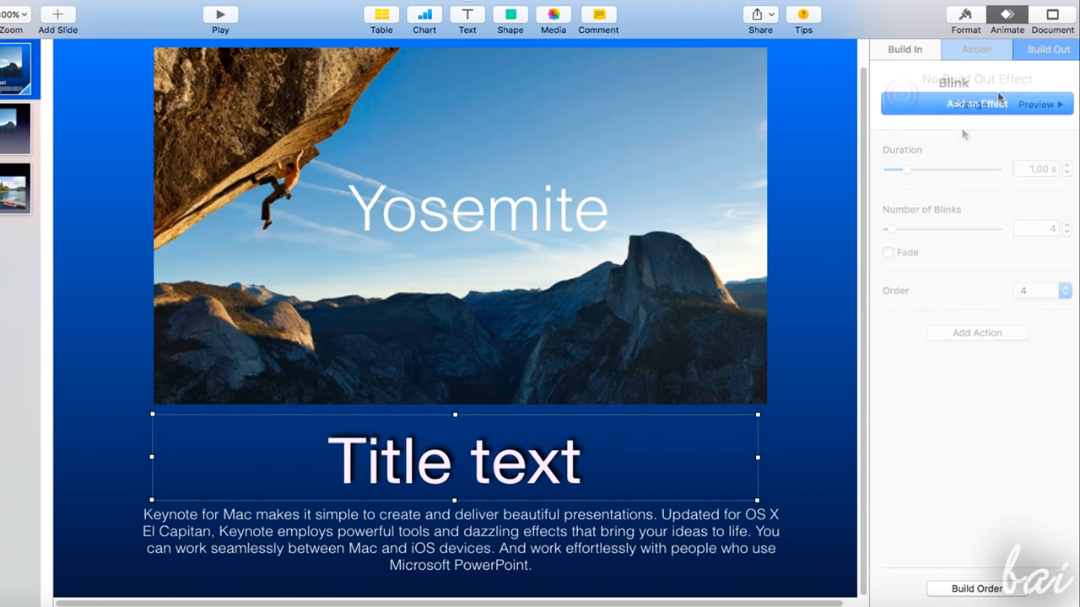
- Give the "Title text" box a Swoosh build-out effect and the paragraph below it a Pivot build-in effect
left_click(995, 103)
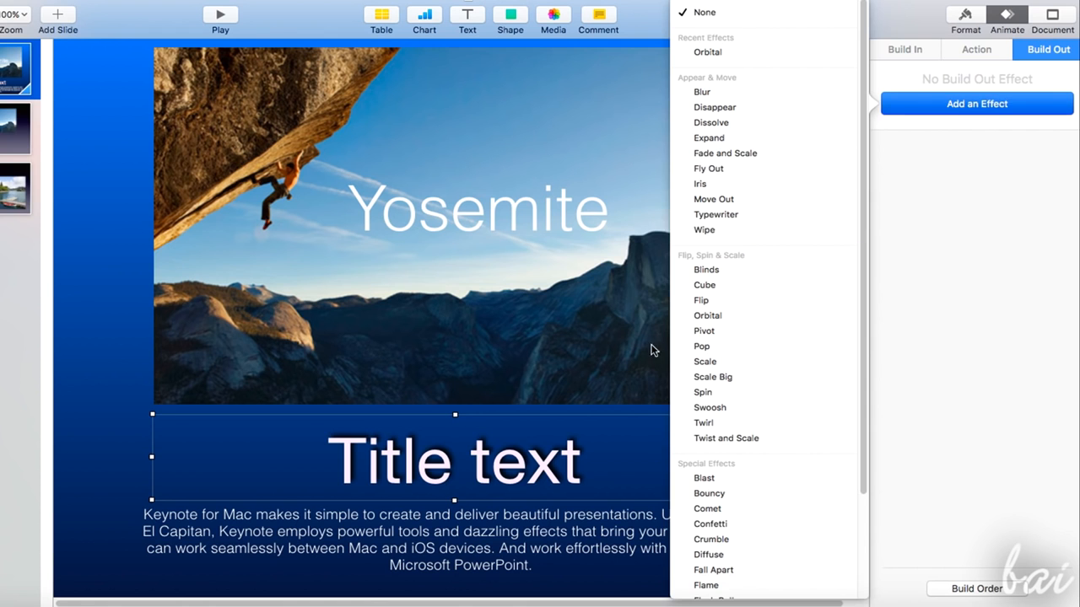
left_click(721, 408)
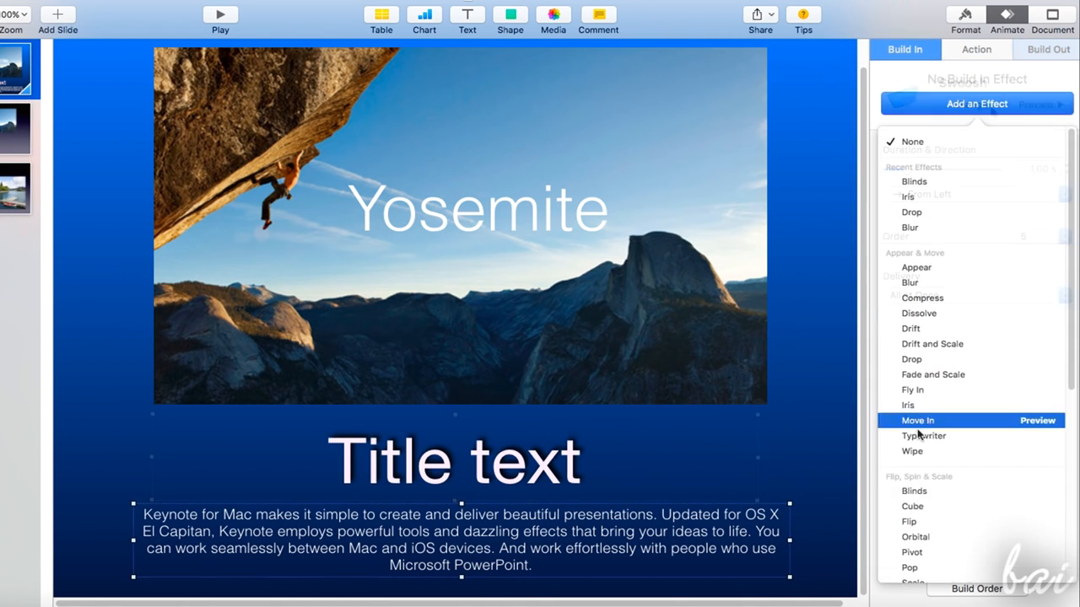
left_click(923, 493)
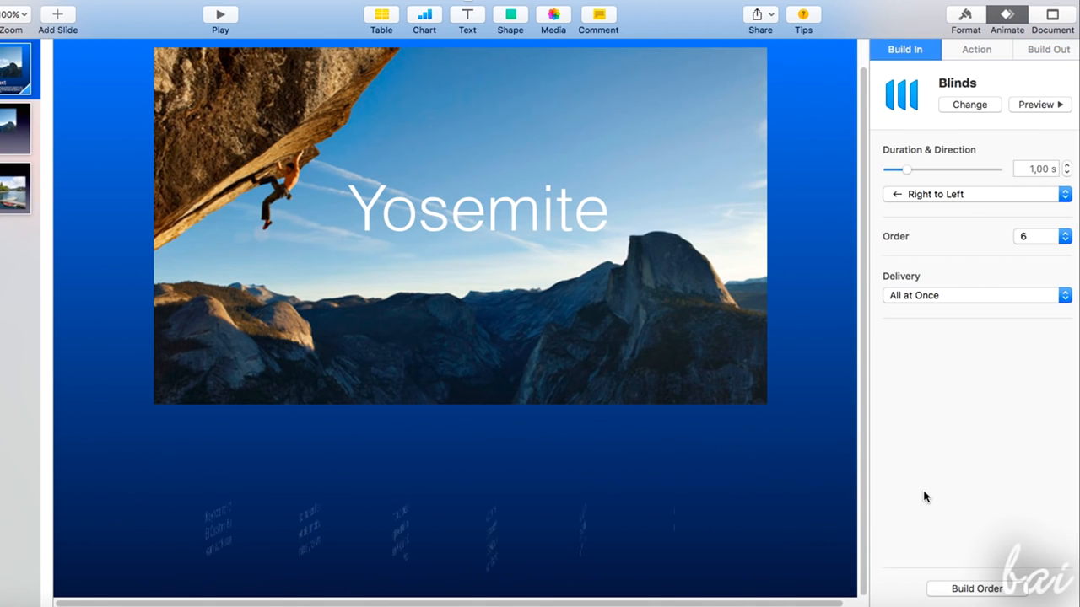
left_click(979, 108)
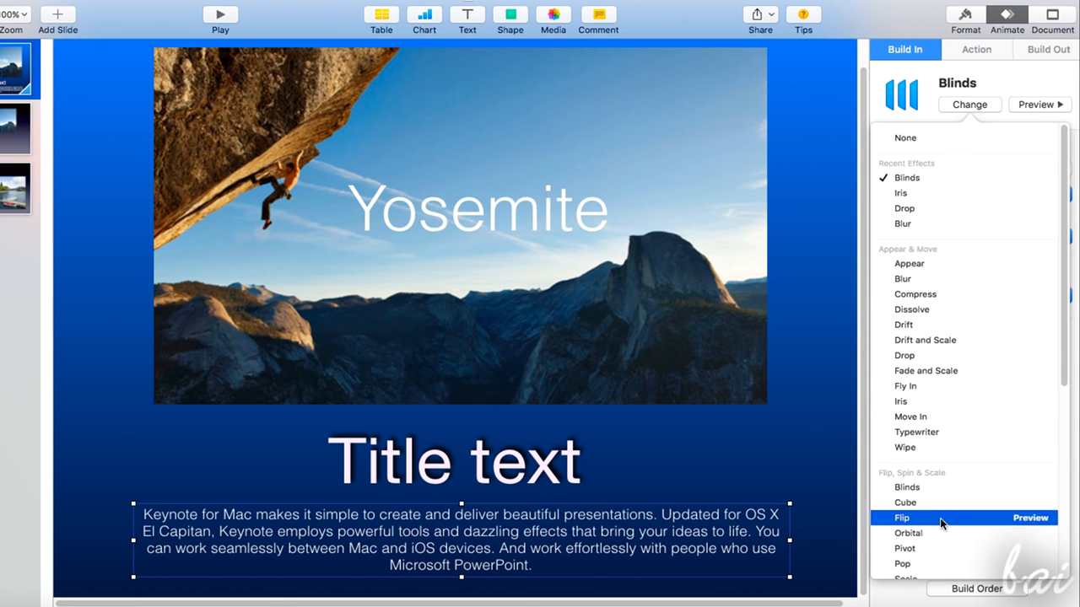
scroll(940, 518, "down", 2)
left_click(946, 496)
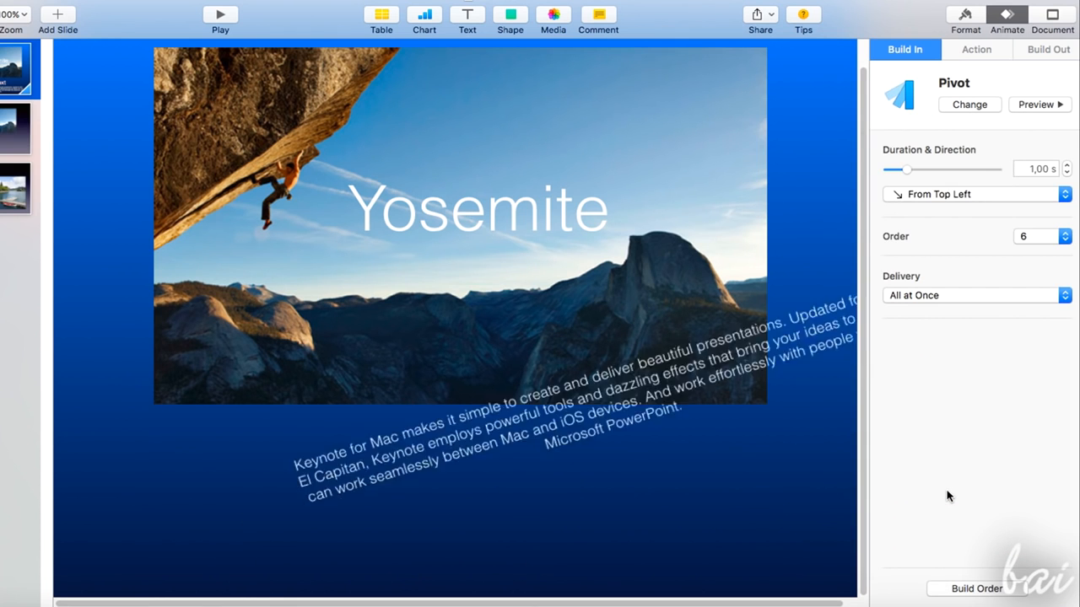
- Add a Jiggle action to the "Title text" box in addition to its Blink action
left_click(942, 52)
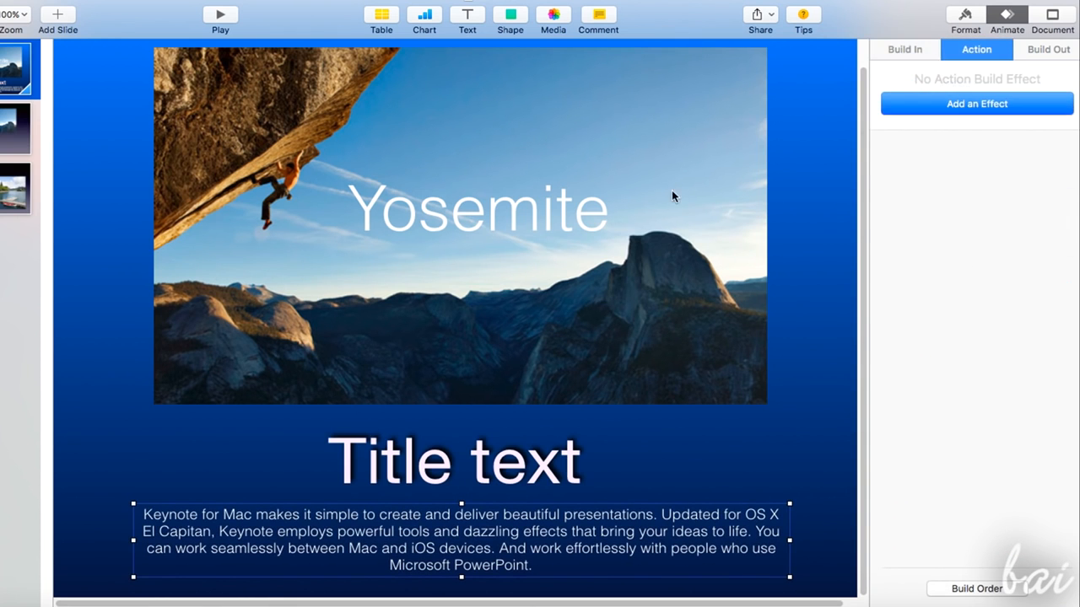
left_click(580, 272)
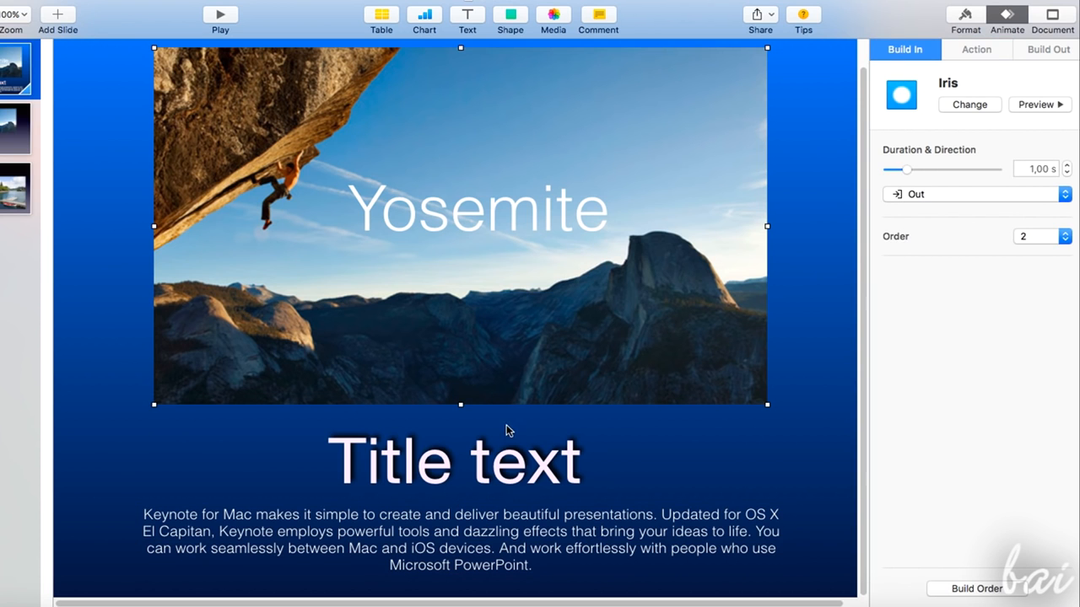
left_click(506, 454)
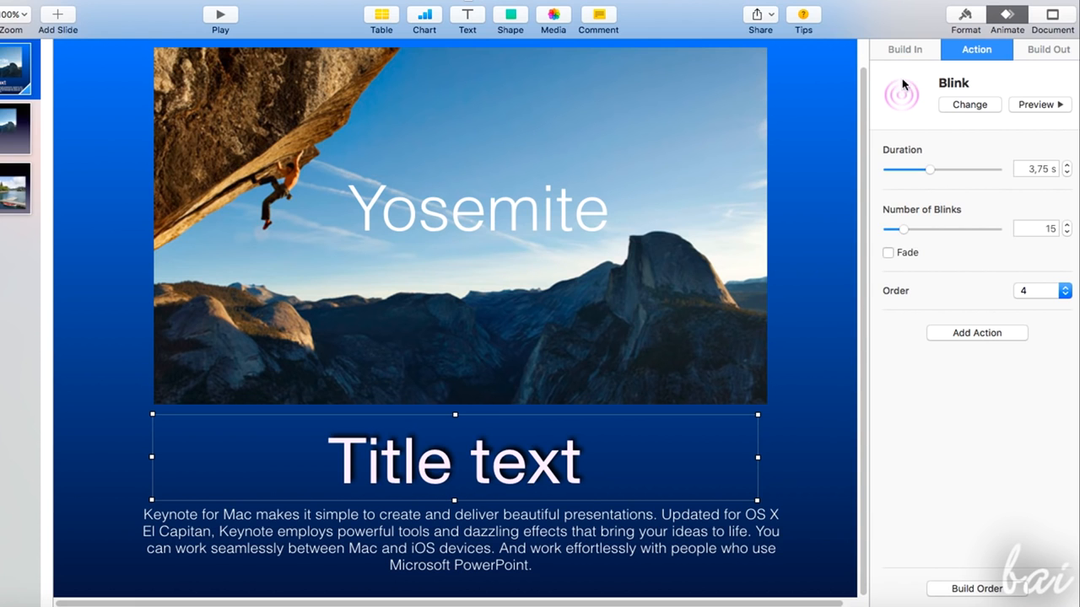
left_click(978, 335)
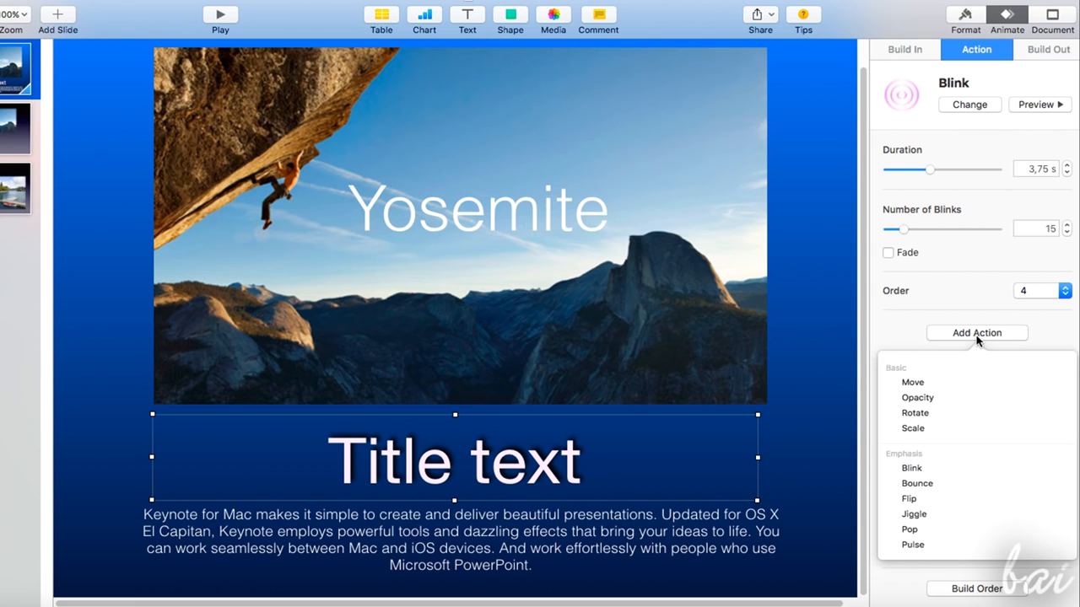
left_click(934, 514)
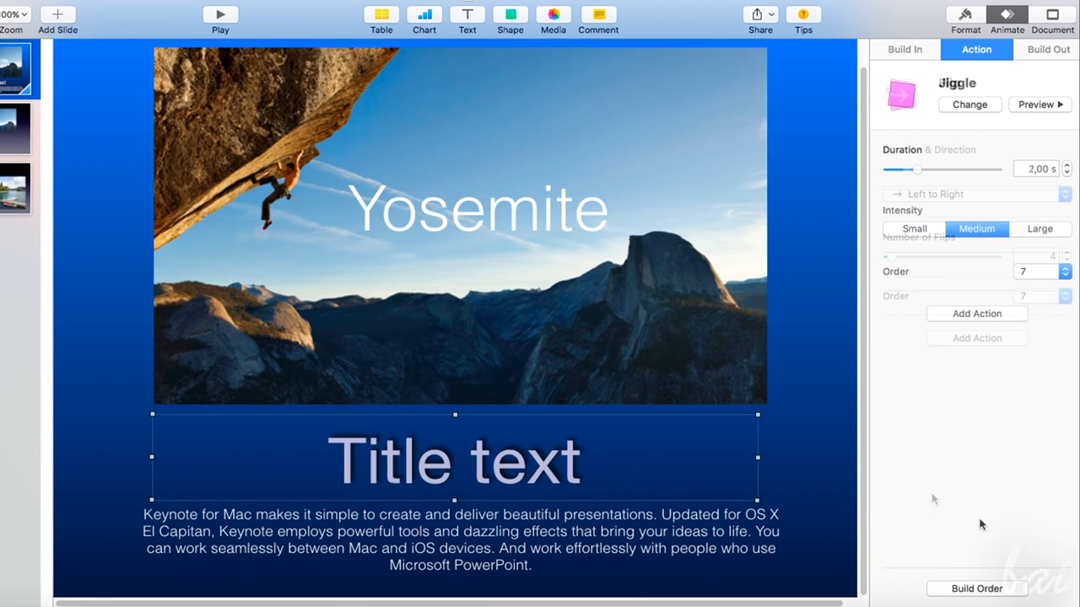
- Open the slide's build order and examine each listed build from first to last
left_click(972, 589)
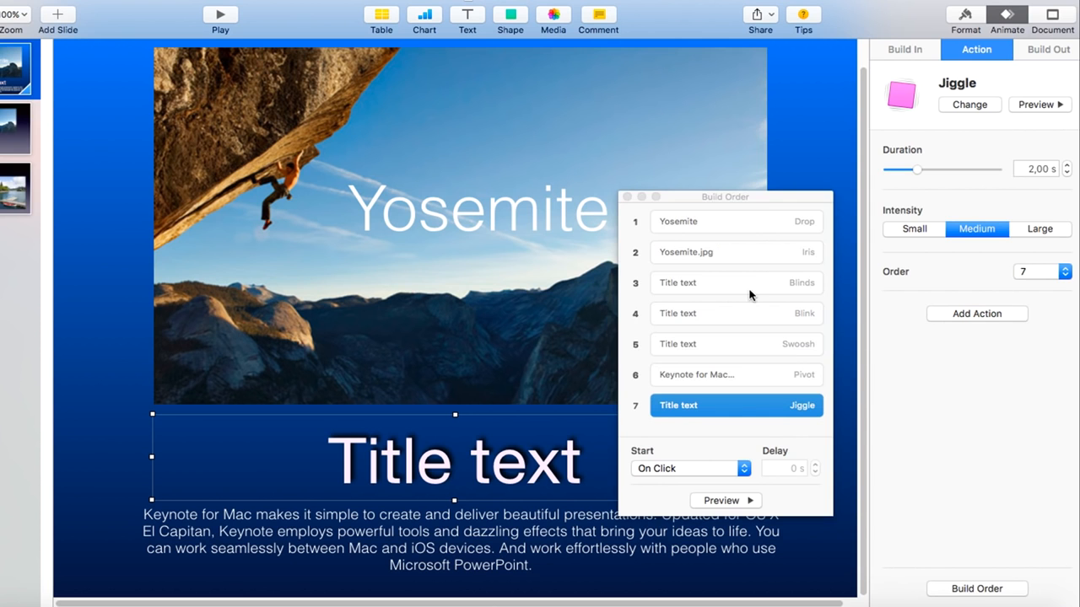
left_click_drag(759, 198, 792, 109)
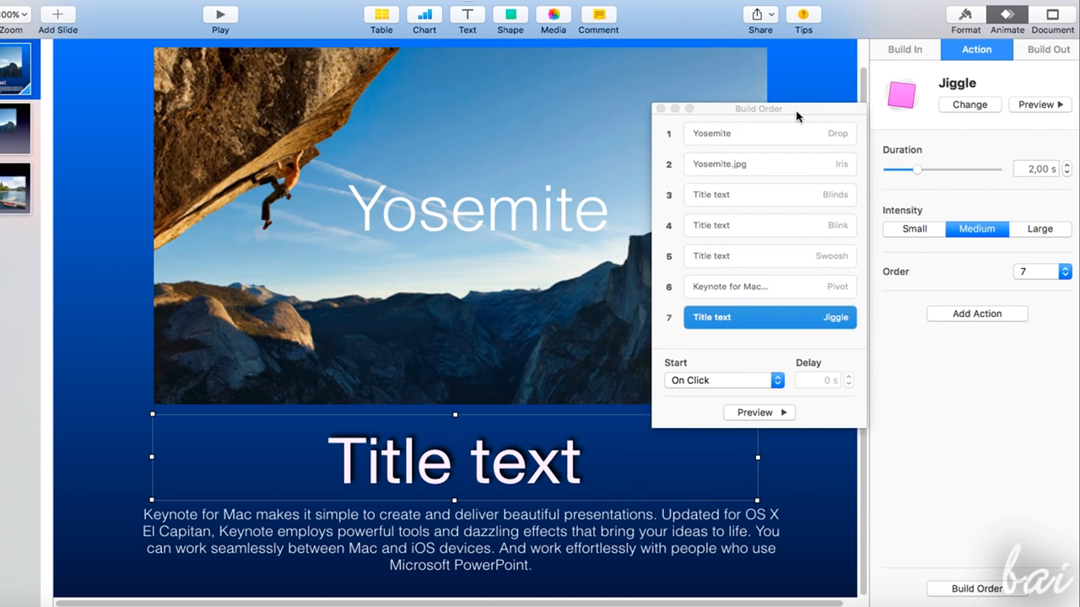
left_click(789, 135)
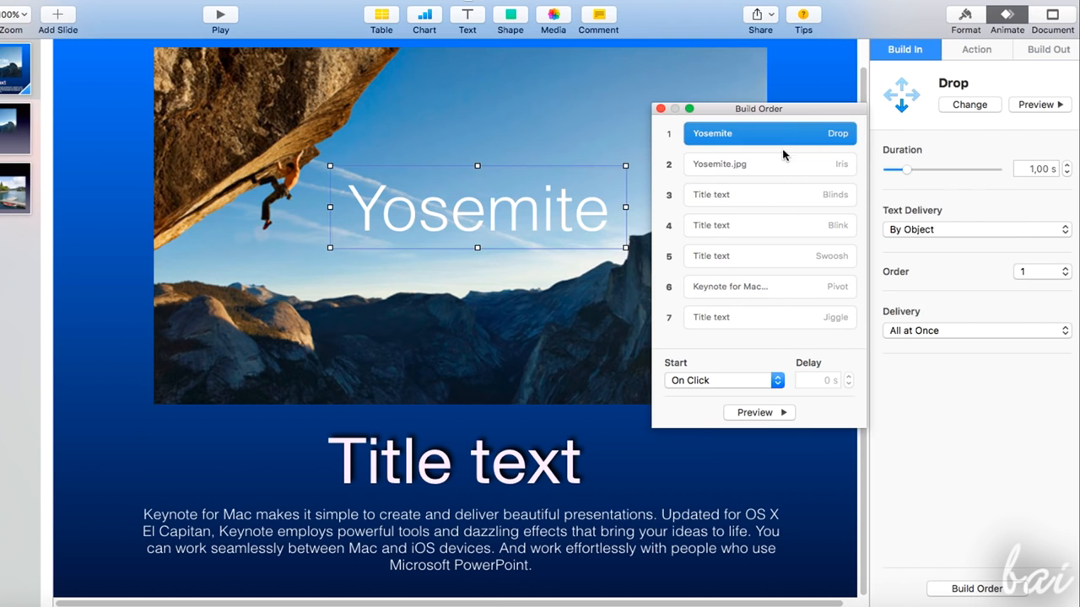
left_click(784, 165)
left_click(794, 135)
left_click(783, 166)
left_click(769, 198)
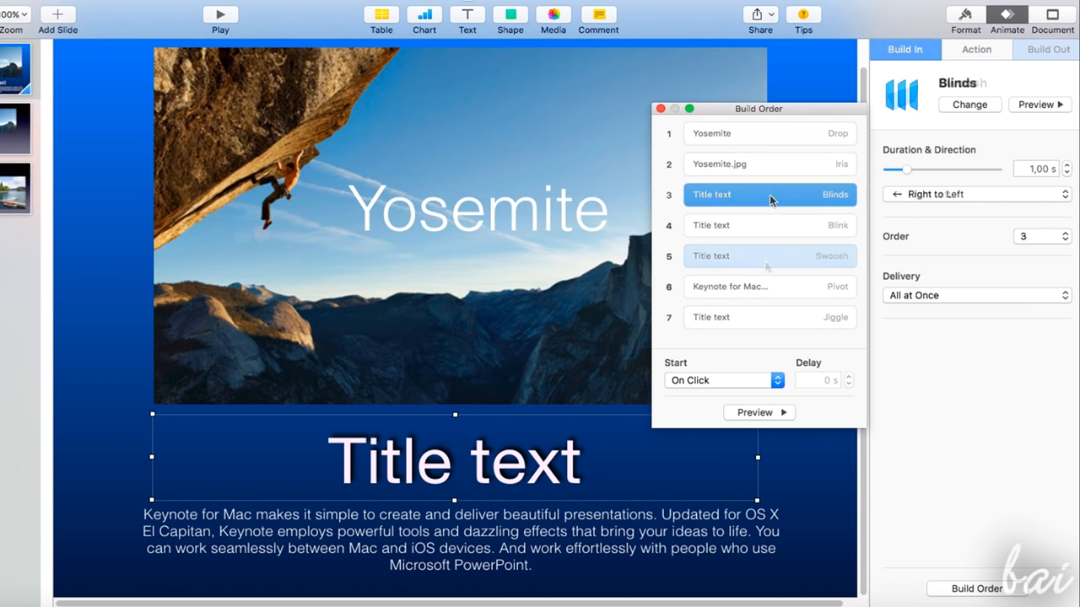
left_click(771, 225)
left_click(762, 255)
left_click(758, 287)
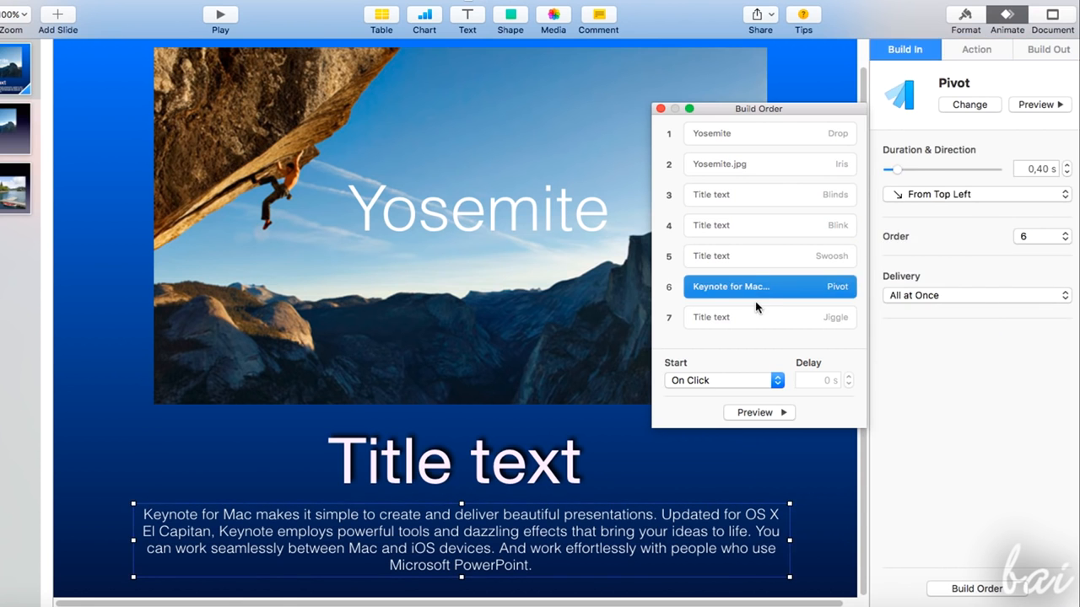
left_click(753, 325)
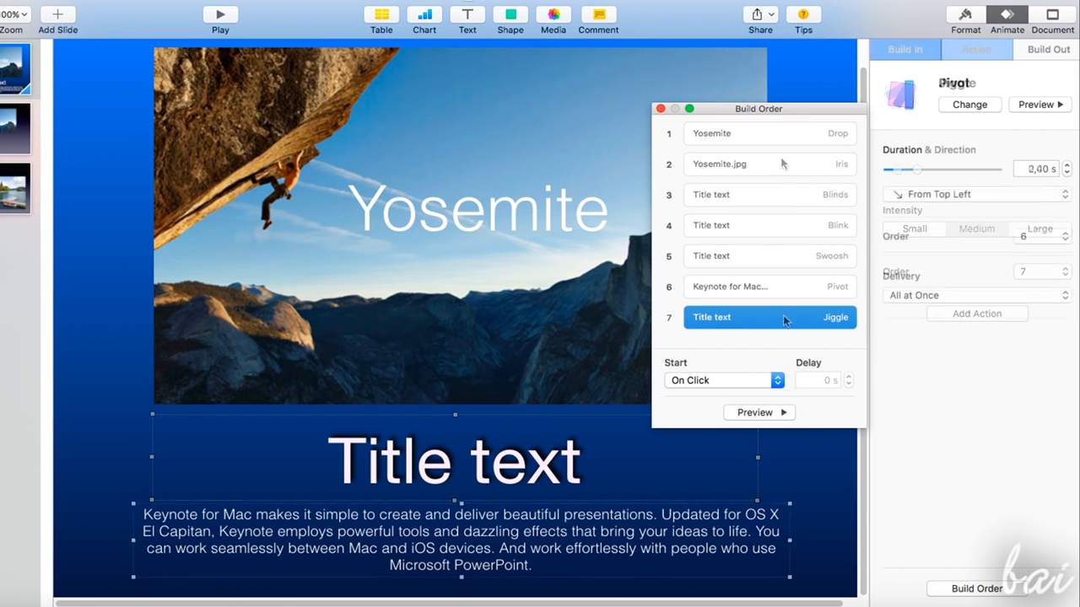
- Move the title's Jiggle action to fifth place in the build order, directly after Blink, and preview the builds
left_click(785, 412)
left_click_drag(754, 313, 753, 246)
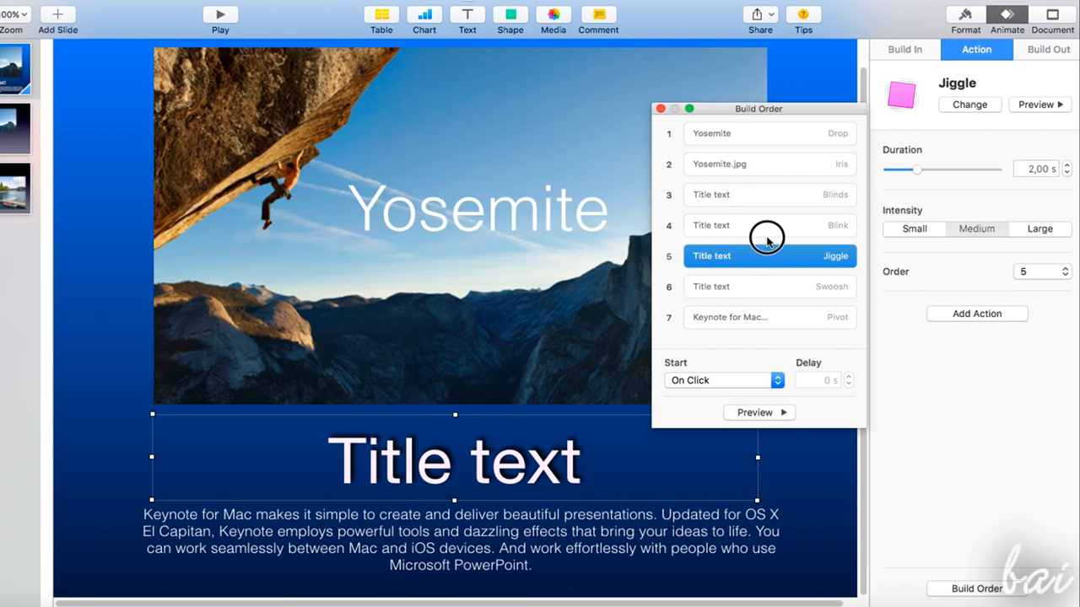
left_click(764, 229)
left_click(761, 413)
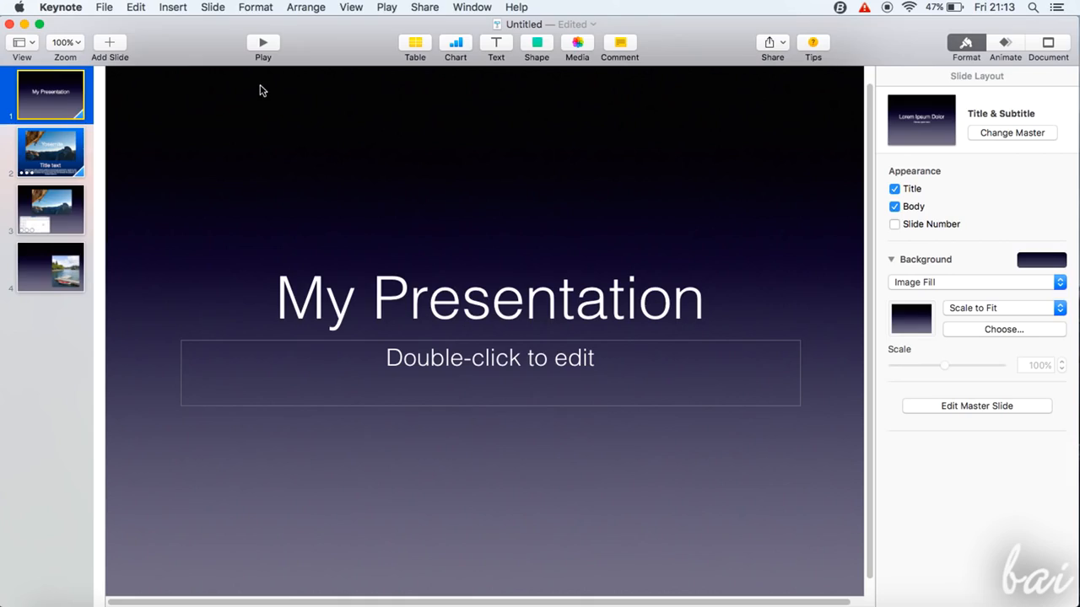
- Play the slideshow from the "My Presentation" slide and advance to the second slide
left_click(268, 43)
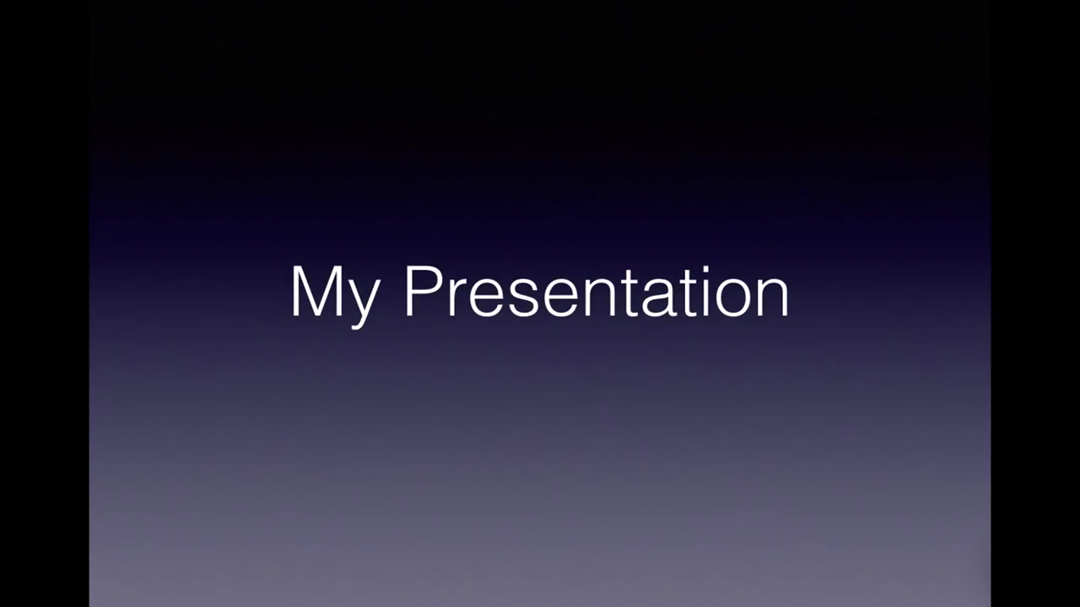
key("Right")
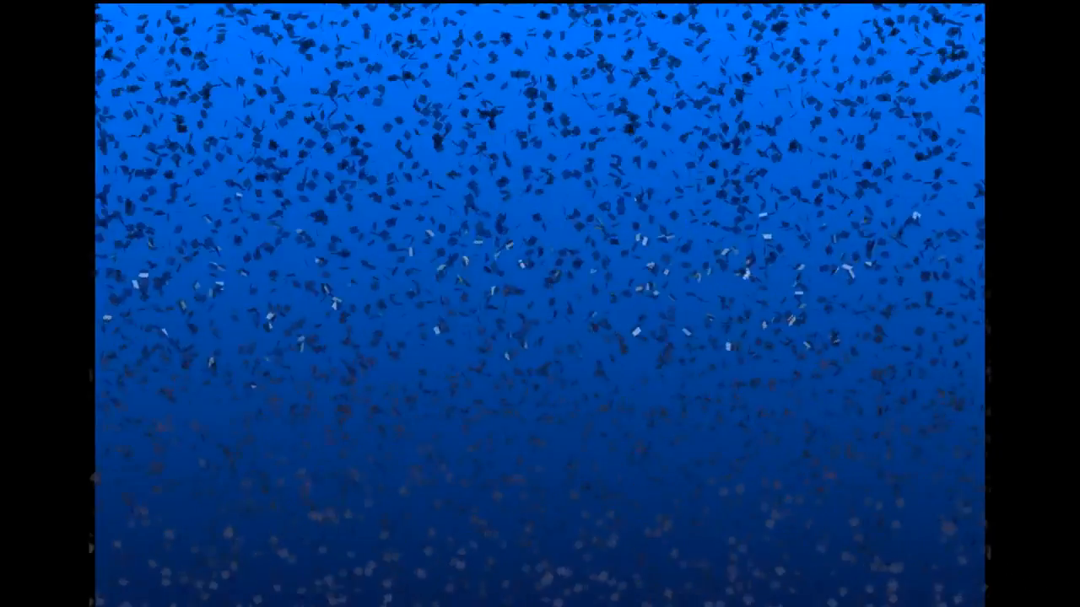